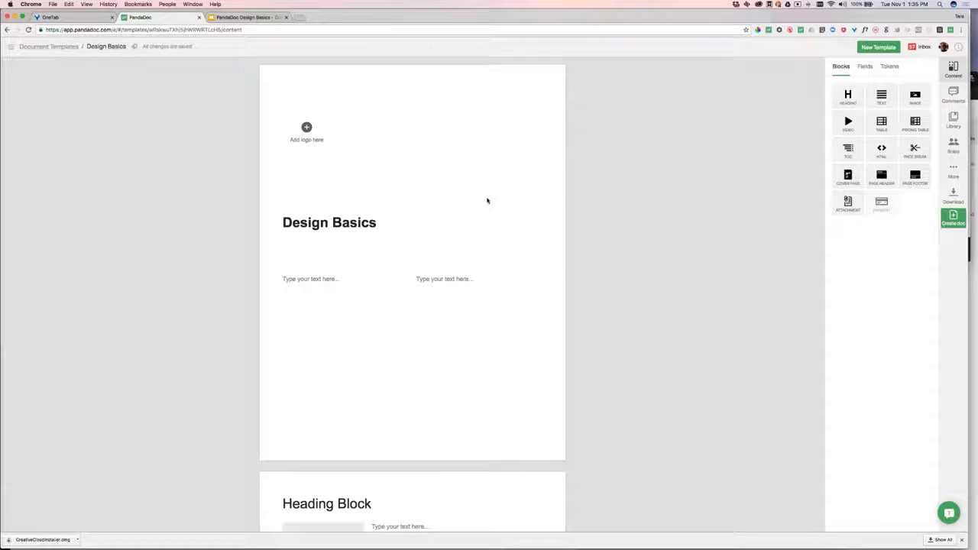
Step: Set the sepia boardwalk photo from the image library as the cover page's background image
scroll(489, 277, "down", 5)
scroll(452, 337, "up", 5)
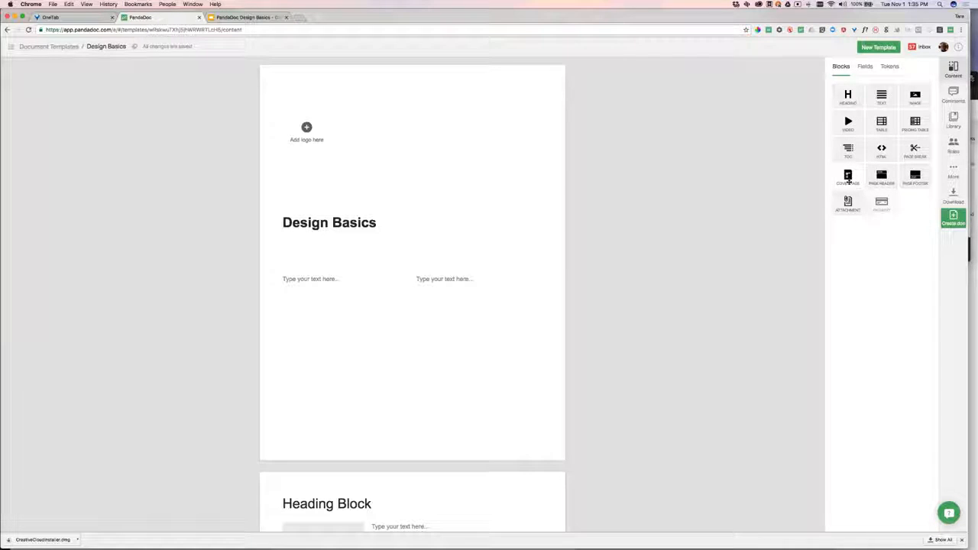
left_click_drag(848, 180, 878, 180)
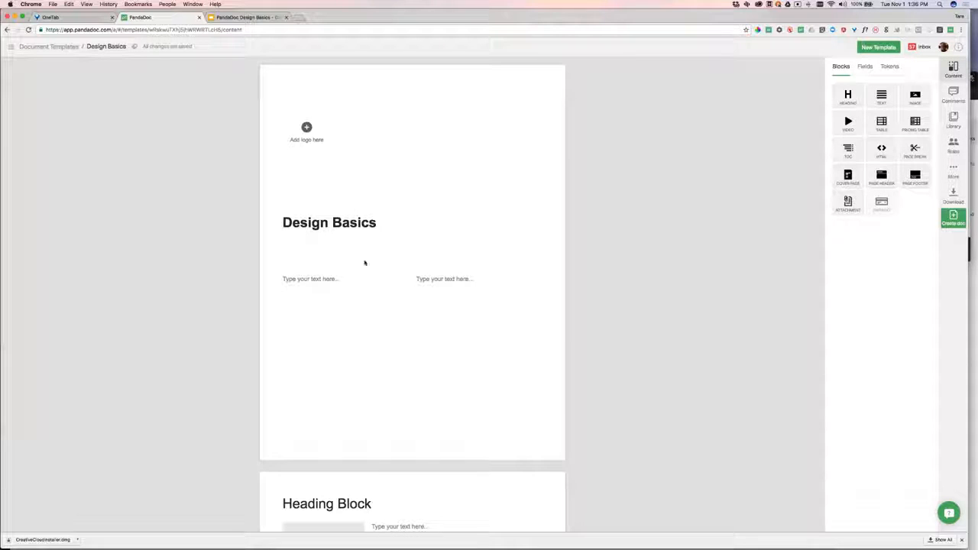
left_click(483, 81)
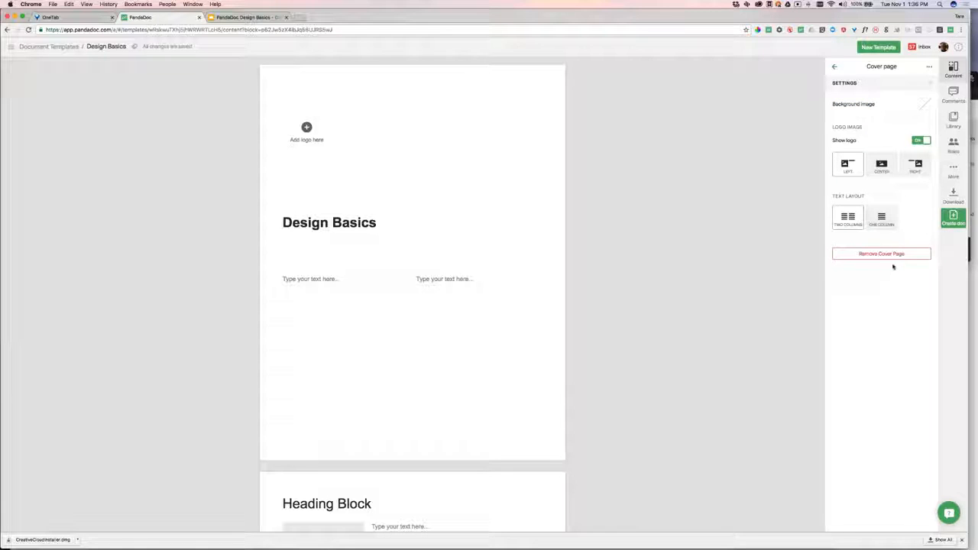
left_click(926, 107)
left_click(892, 170)
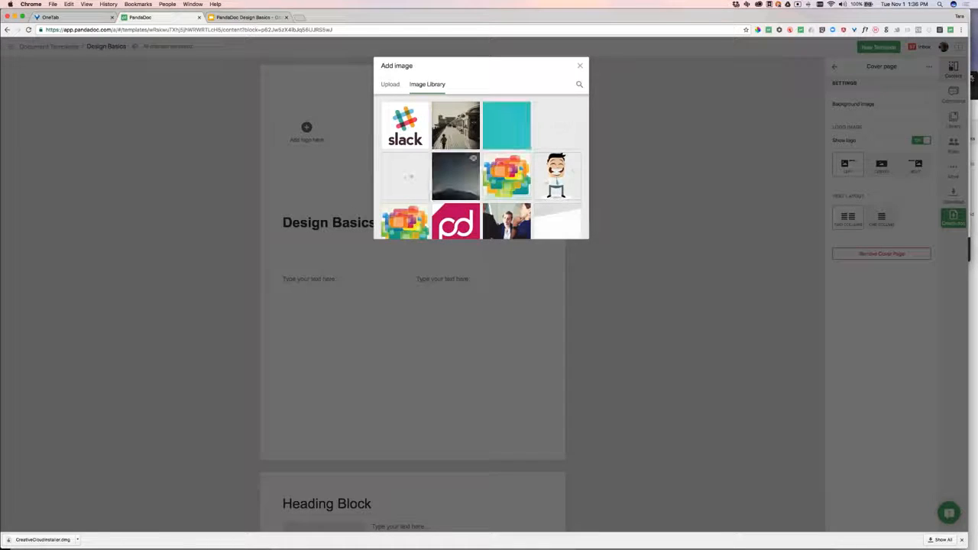
left_click(462, 138)
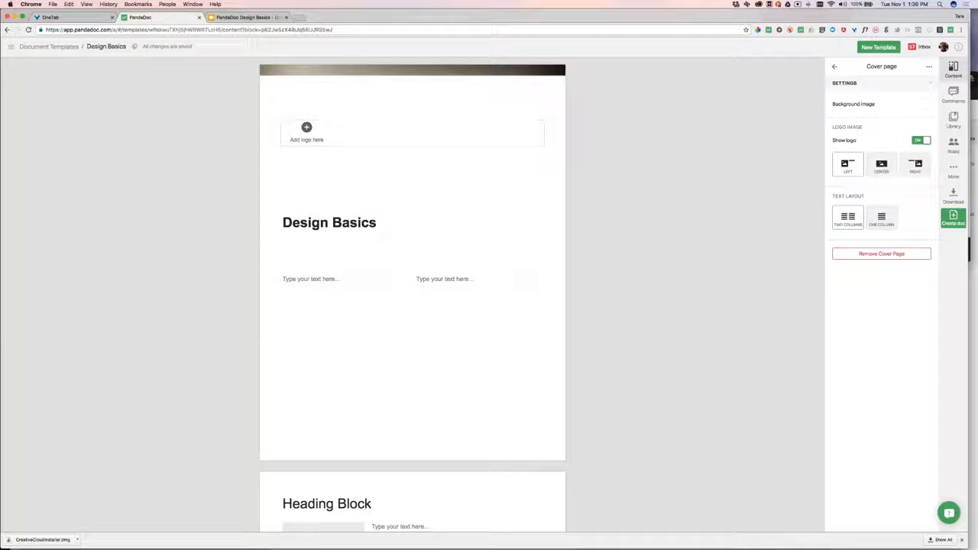
Step: Open the PandaDoc Design Basics template from the Proposals folder and look through its cover page and content pages
left_click(49, 47)
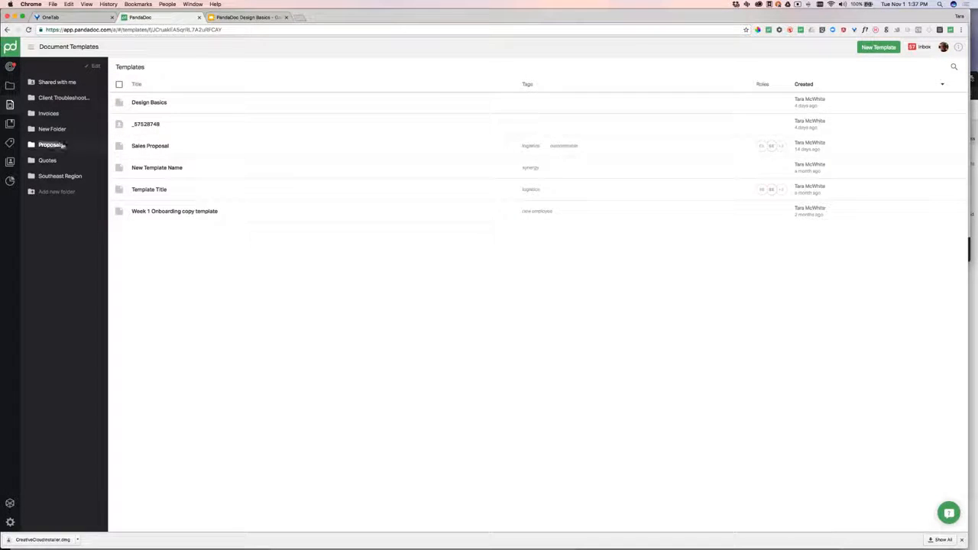
left_click(51, 144)
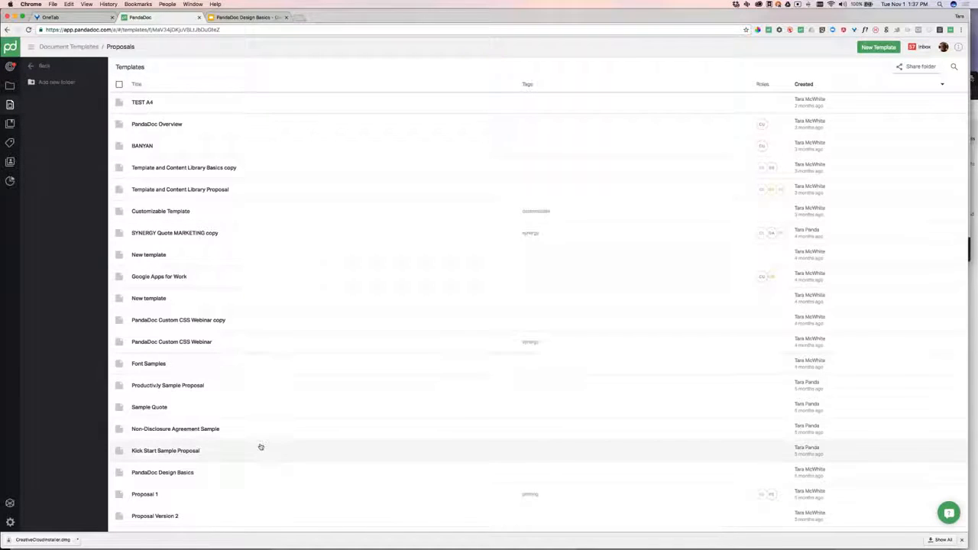
left_click(210, 474)
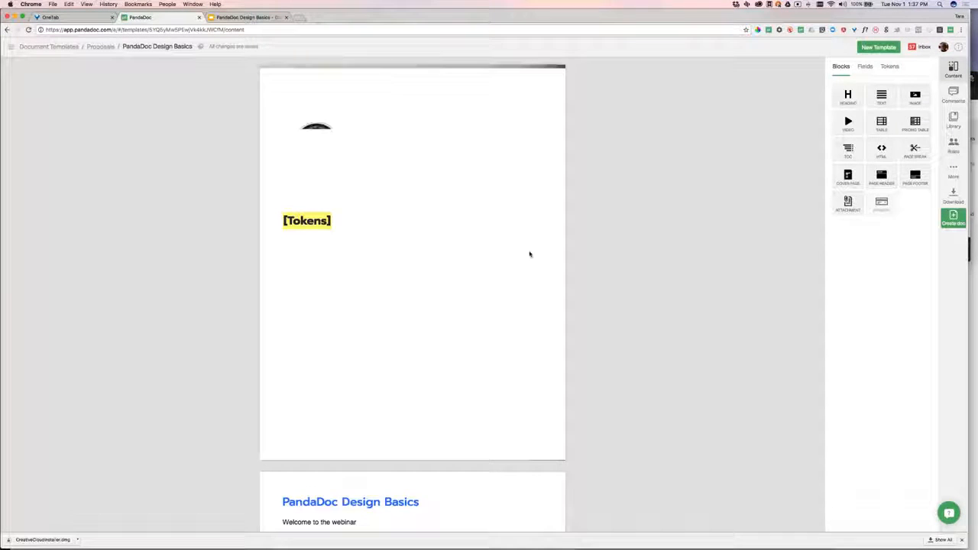
scroll(527, 256, "down", 3)
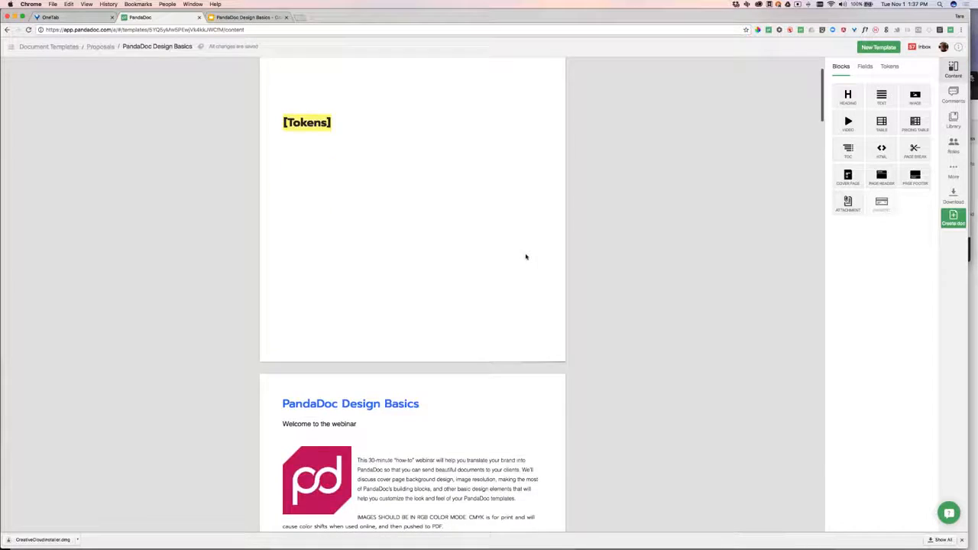
scroll(526, 257, "up", 3)
scroll(535, 253, "down", 5)
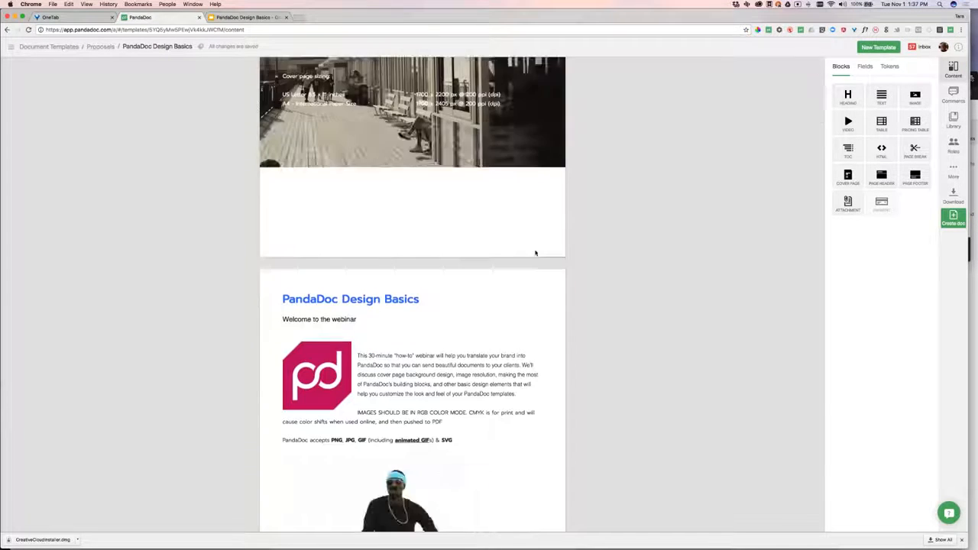
scroll(535, 253, "down", 10)
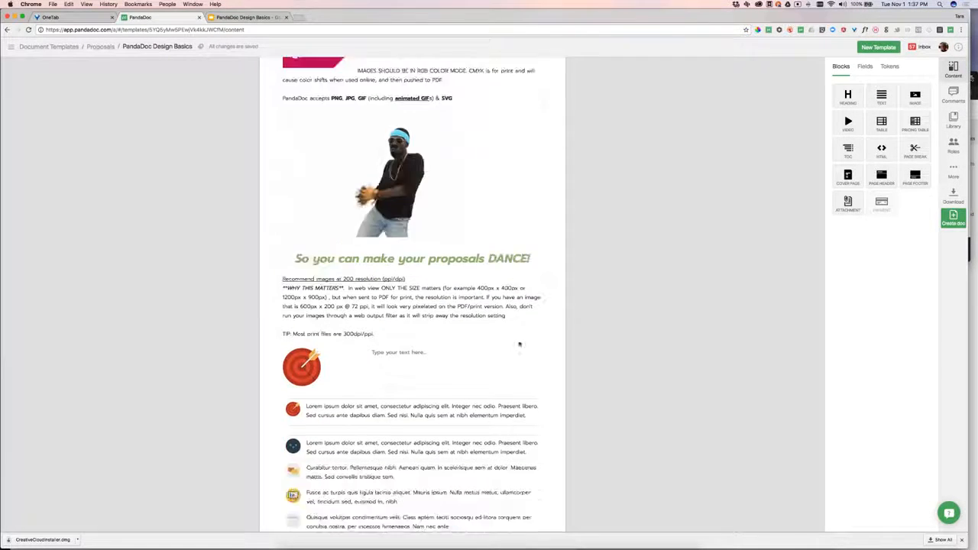
scroll(518, 344, "down", 3)
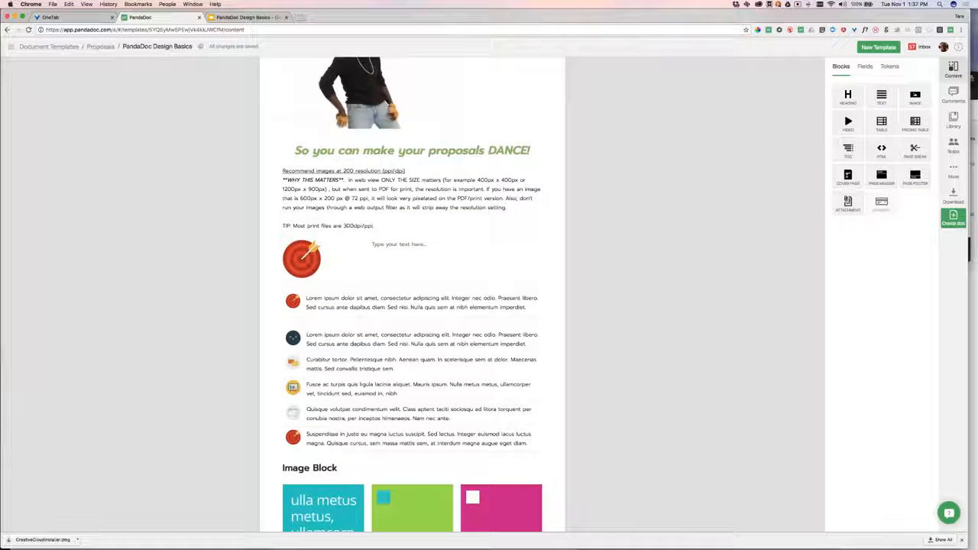
Step: Generate a PDF of the PandaDoc Design Basics template in a separate tab, dismiss the Pipefy notification, and return to the template
left_click(953, 171)
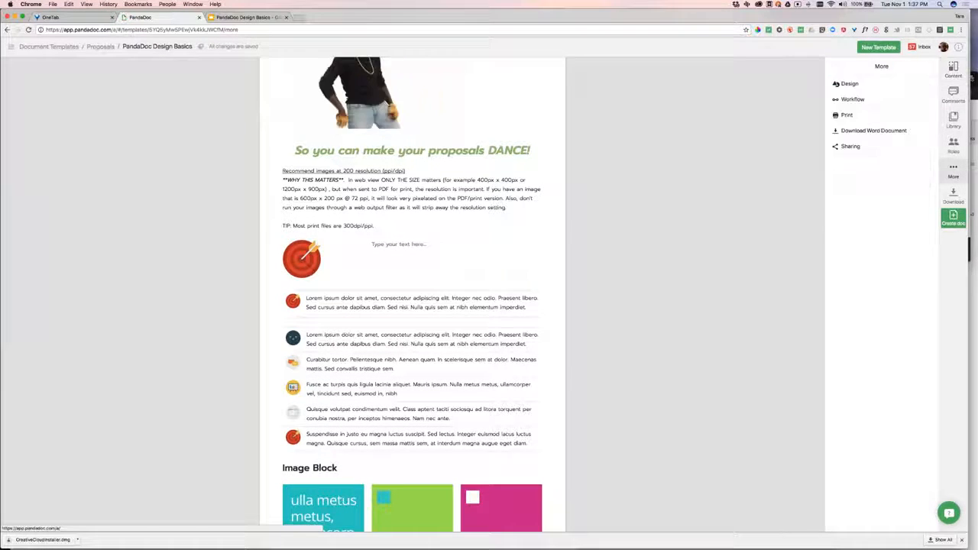
left_click(916, 131)
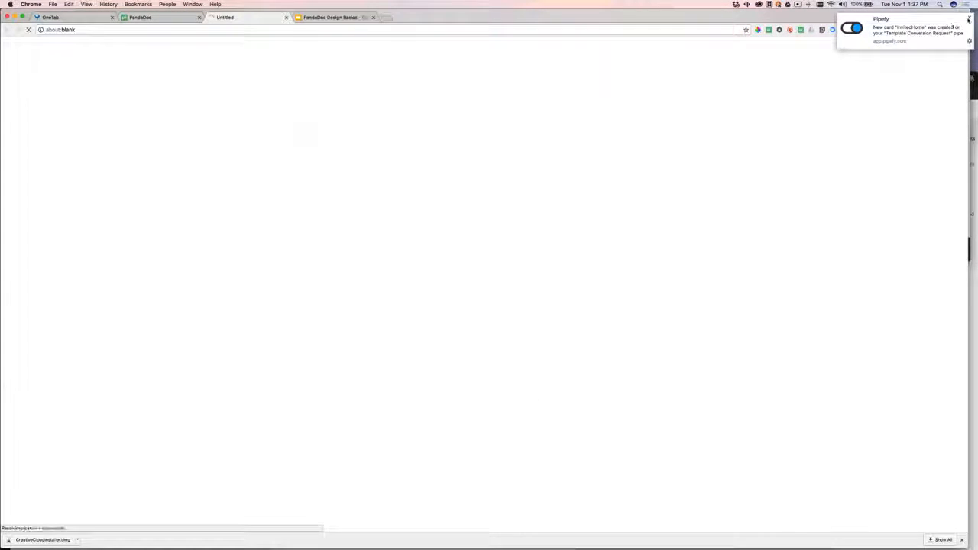
left_click(968, 20)
left_click(138, 17)
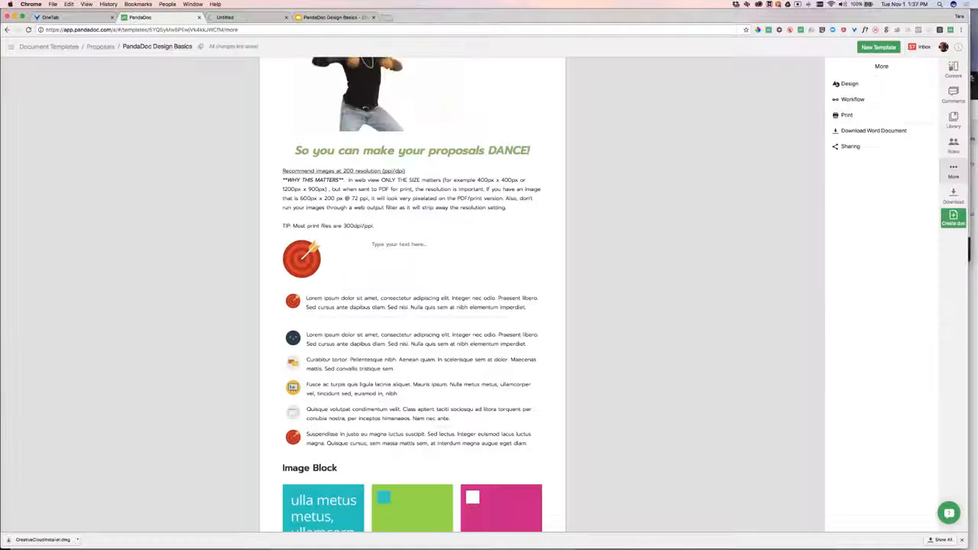
Step: Reopen the Design Basics template from the main document templates list
left_click(49, 47)
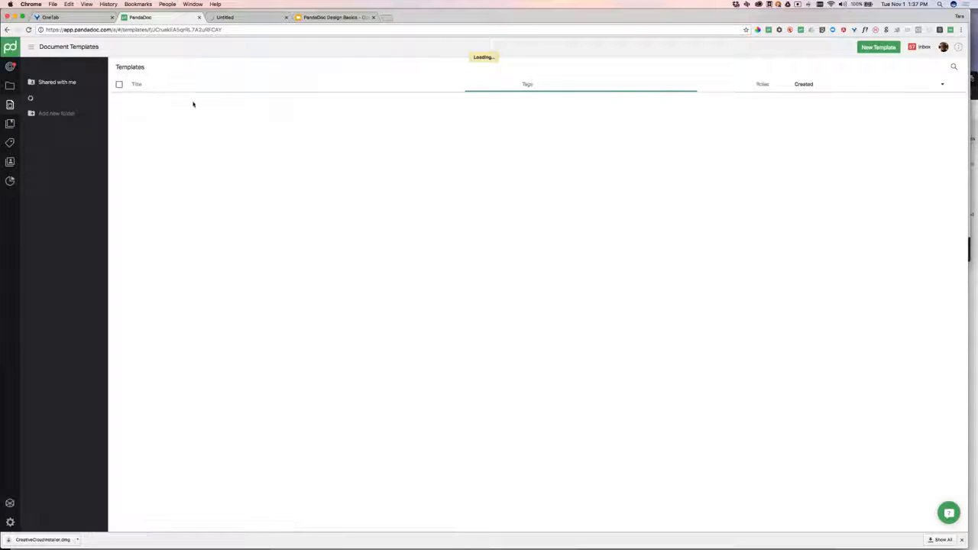
left_click(524, 101)
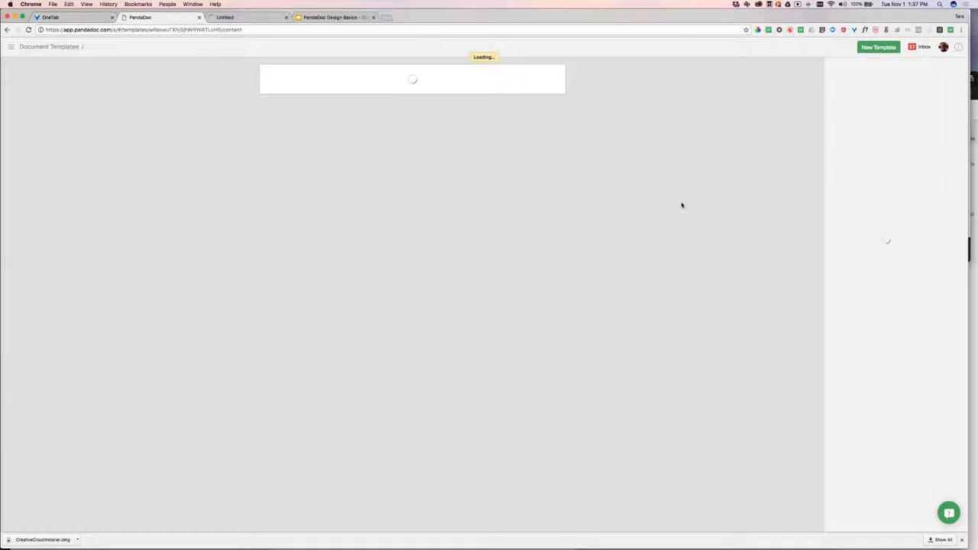
scroll(764, 214, "down", 3)
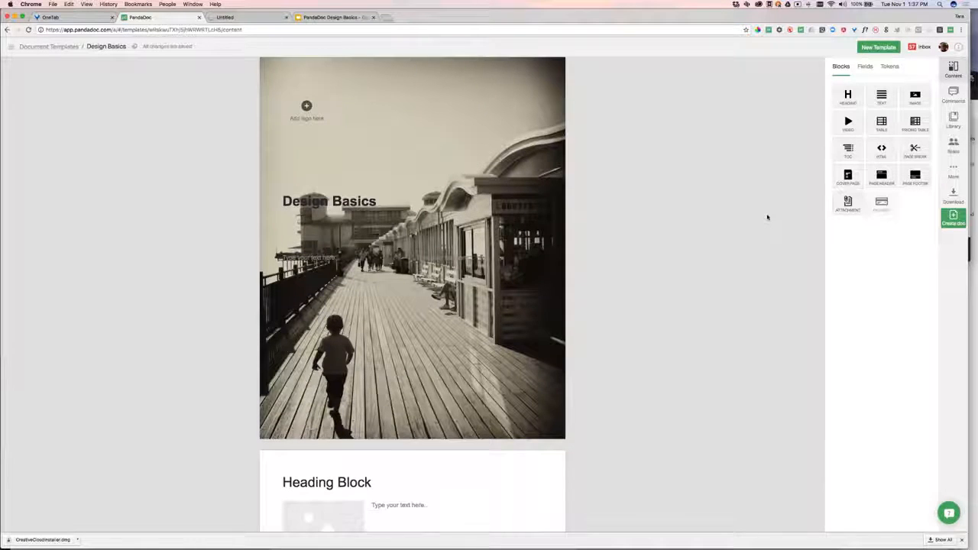
scroll(604, 199, "up", 4)
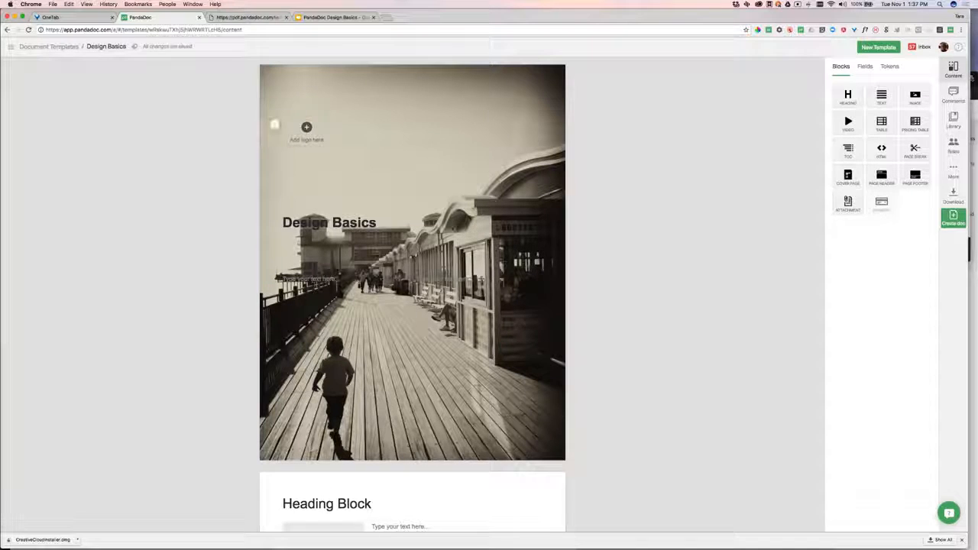
Step: Replace the cover page title with a numbered list reading "US - 1700px x 2200px" and "A4 - 1700px x 2405px"
left_click(329, 223)
key("super+a")
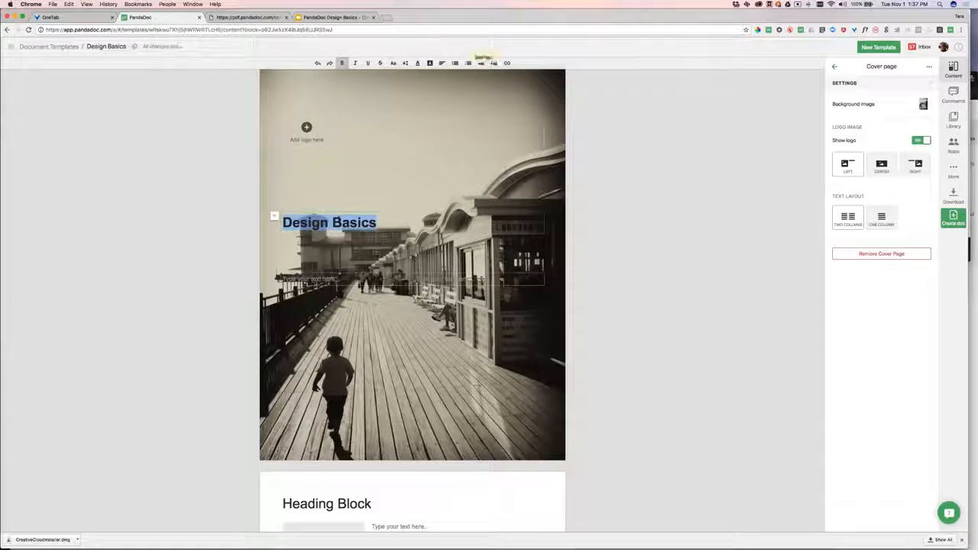
type("1. US - 1700px x 2200px 2. A4 - 1700px x 2405px")
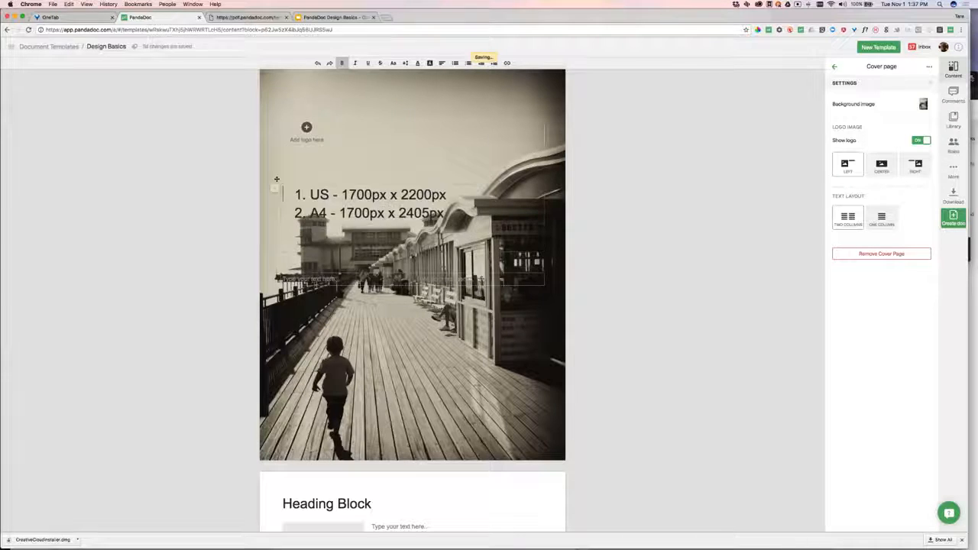
left_click(711, 259)
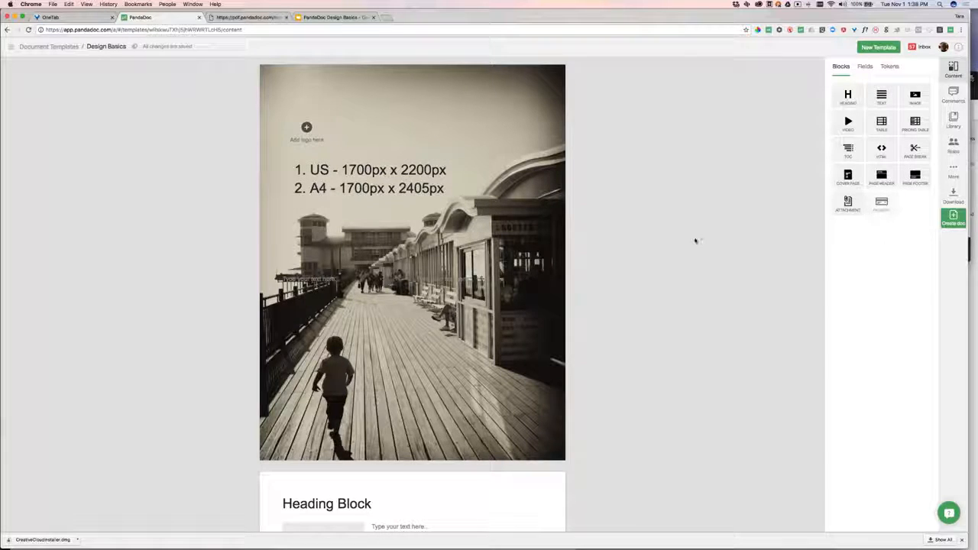
Step: Add the BONA BONA logo from the image library to the cover page's logo area
double_click(443, 146)
left_click(429, 85)
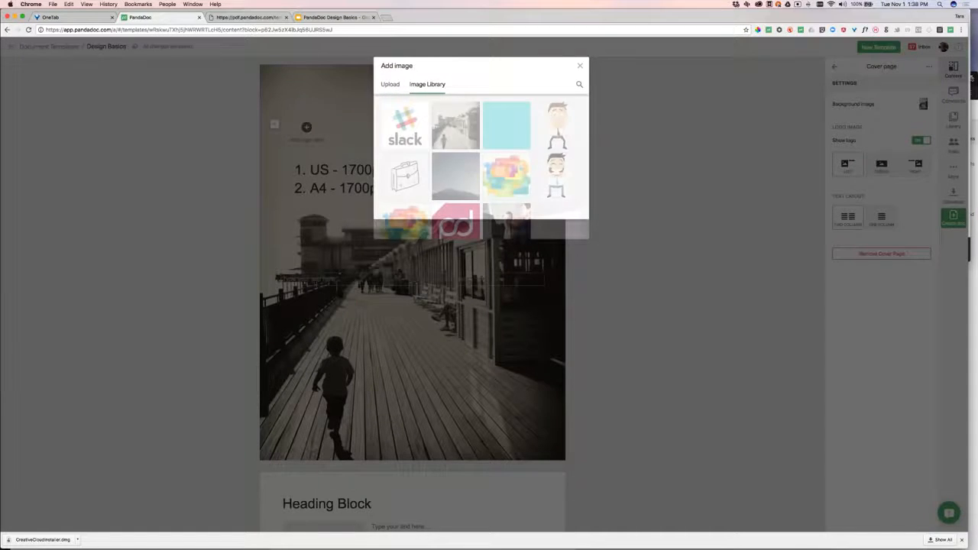
scroll(481, 166, "down", 5)
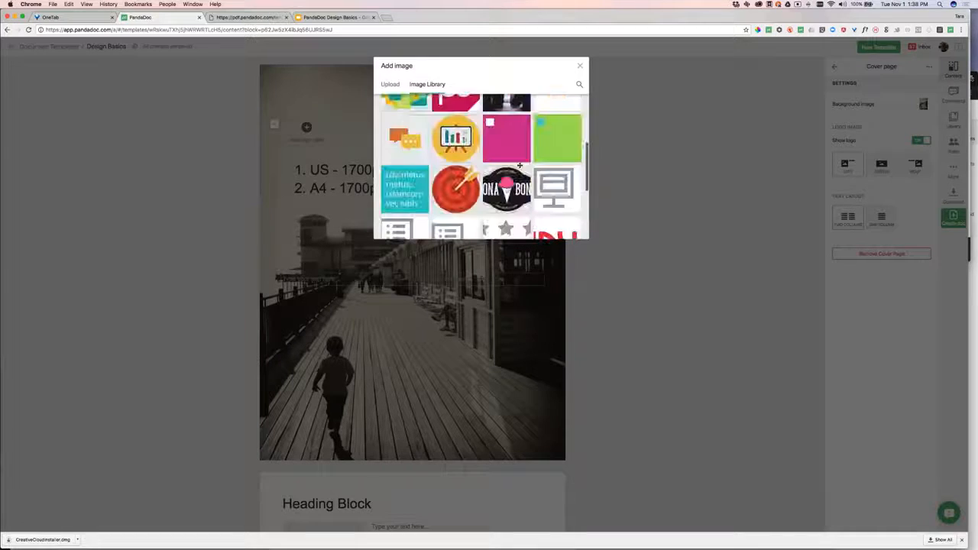
left_click(506, 169)
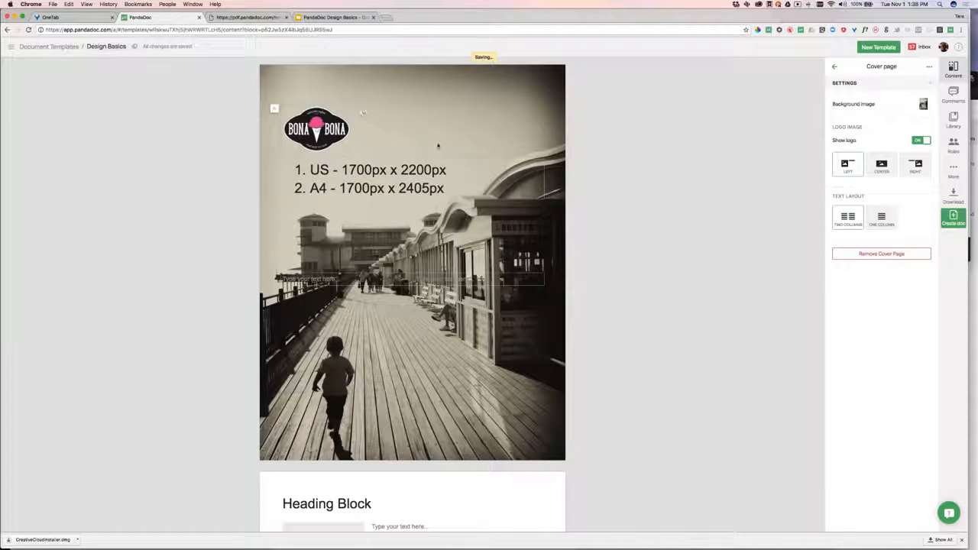
left_click(316, 128)
left_click(443, 87)
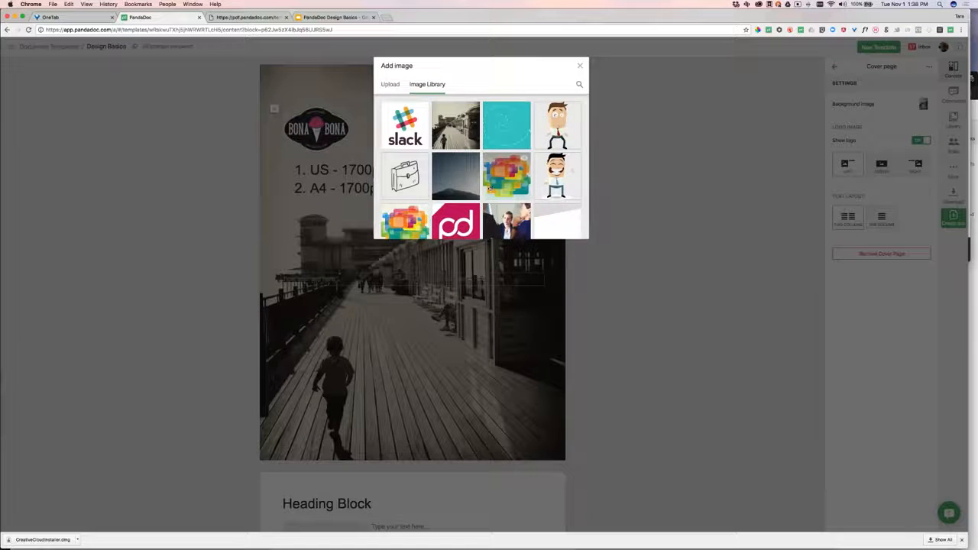
scroll(510, 177, "down", 3)
scroll(511, 180, "down", 3)
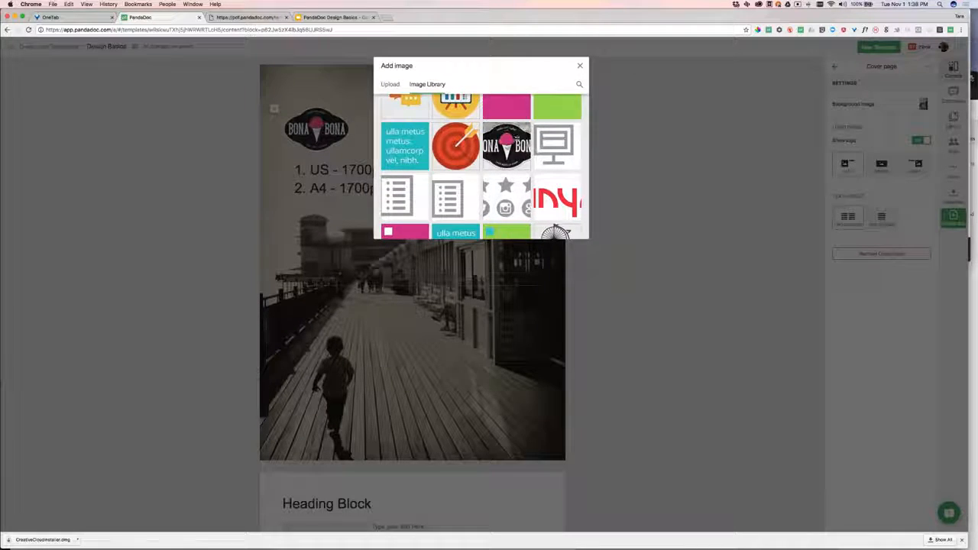
left_click(390, 85)
left_click(427, 84)
left_click(579, 66)
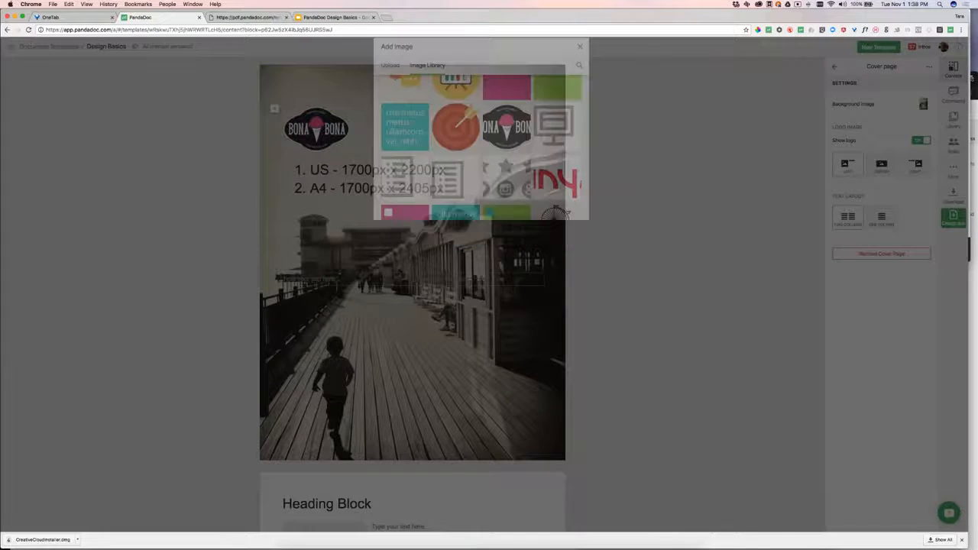
Step: Try the right position for the cover page logo and settle on center alignment
left_click(881, 165)
left_click(921, 167)
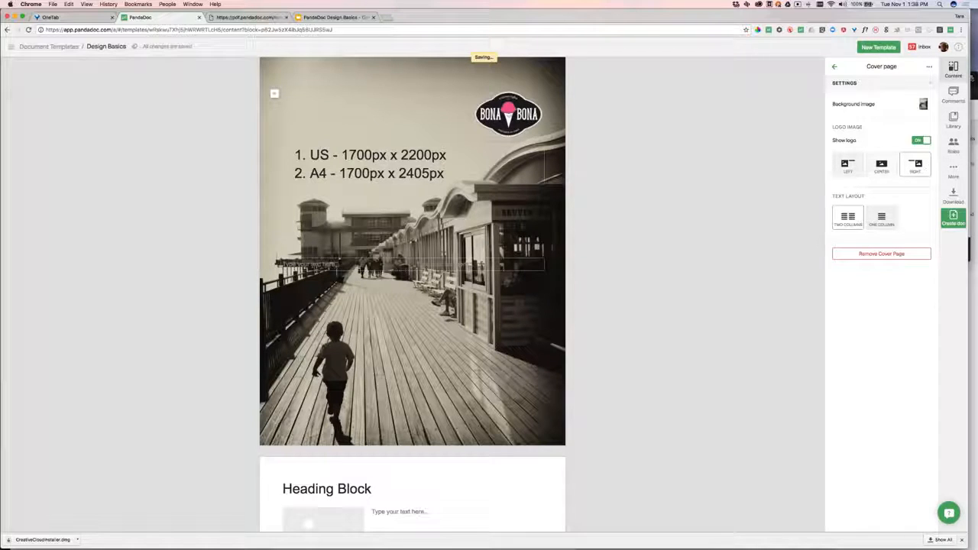
left_click(881, 165)
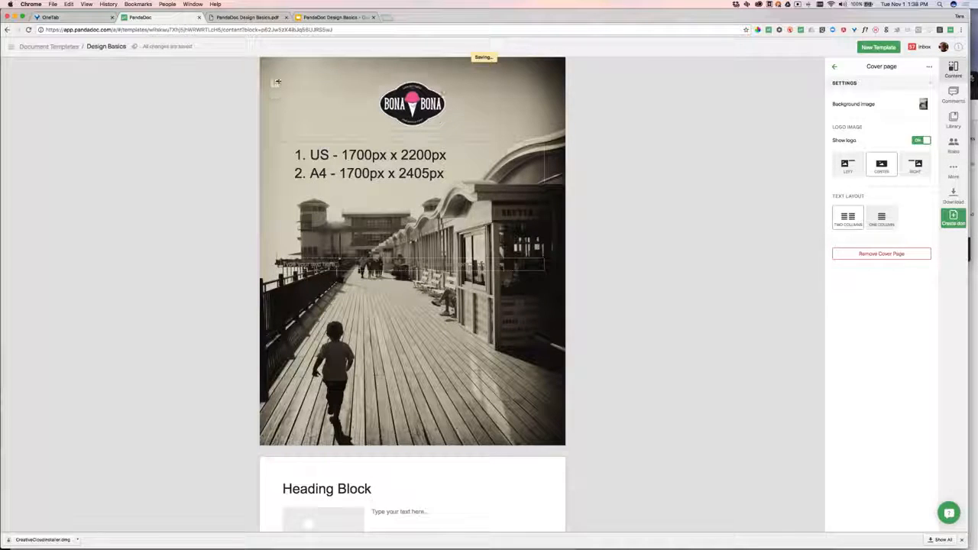
left_click(690, 242)
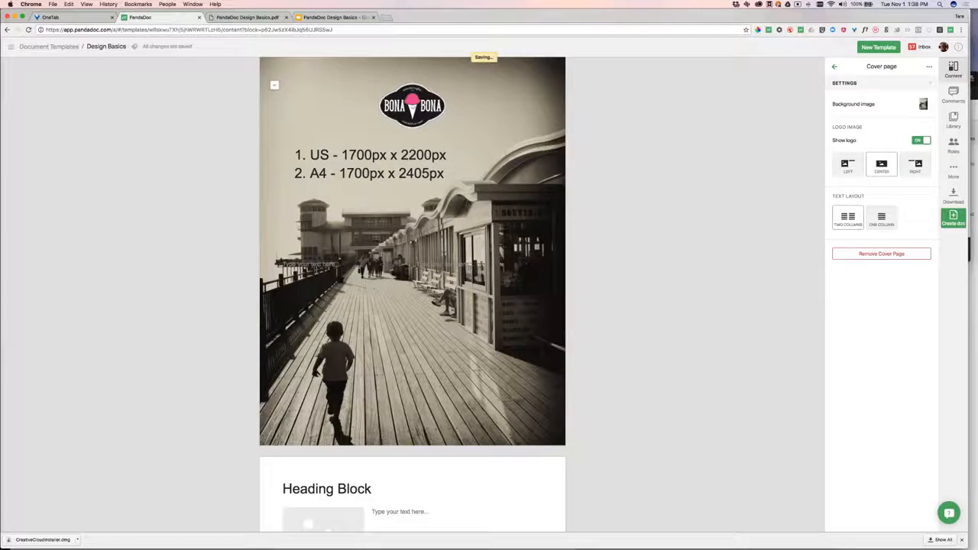
Step: Switch the cover page text layout to one column and enter "Text Block" low on the cover
scroll(696, 255, "down", 1)
scroll(357, 183, "down", 1)
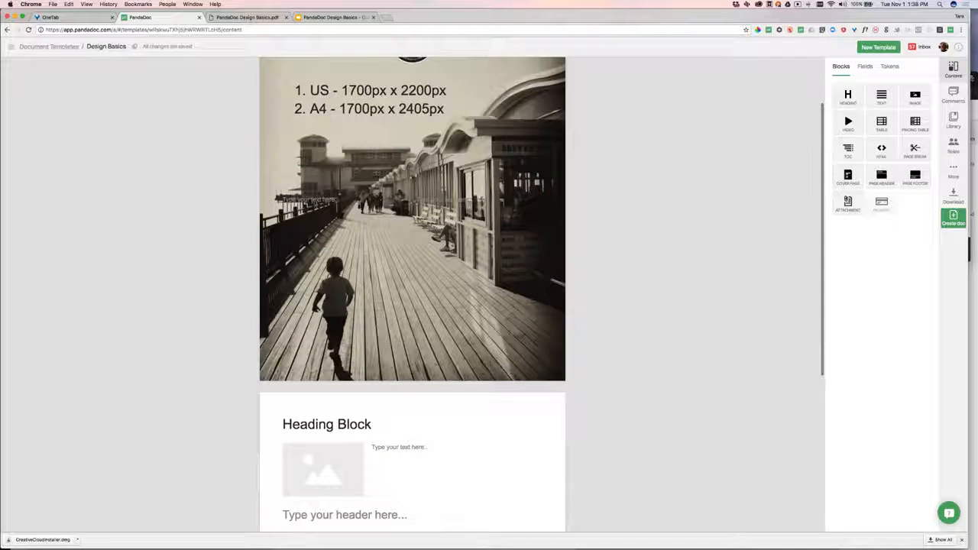
left_click(358, 161)
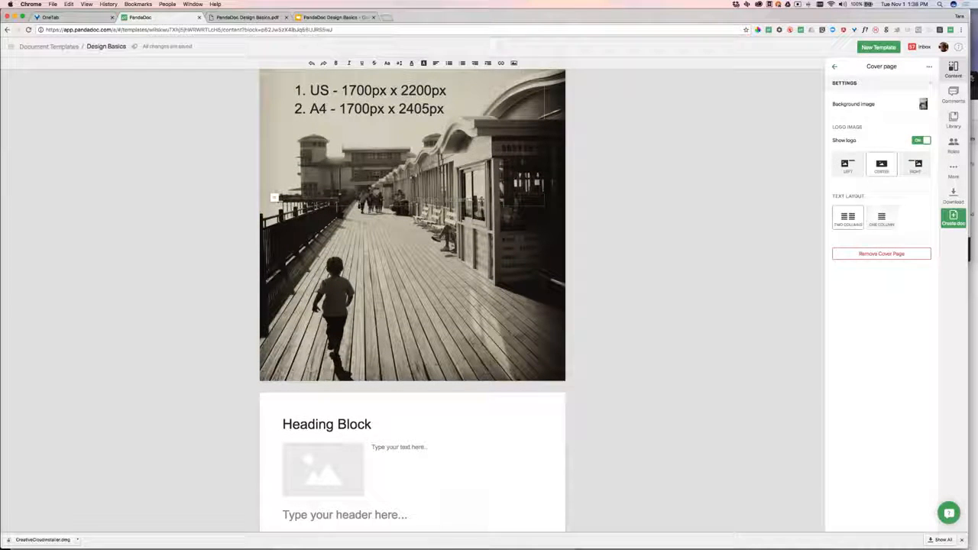
left_click(888, 222)
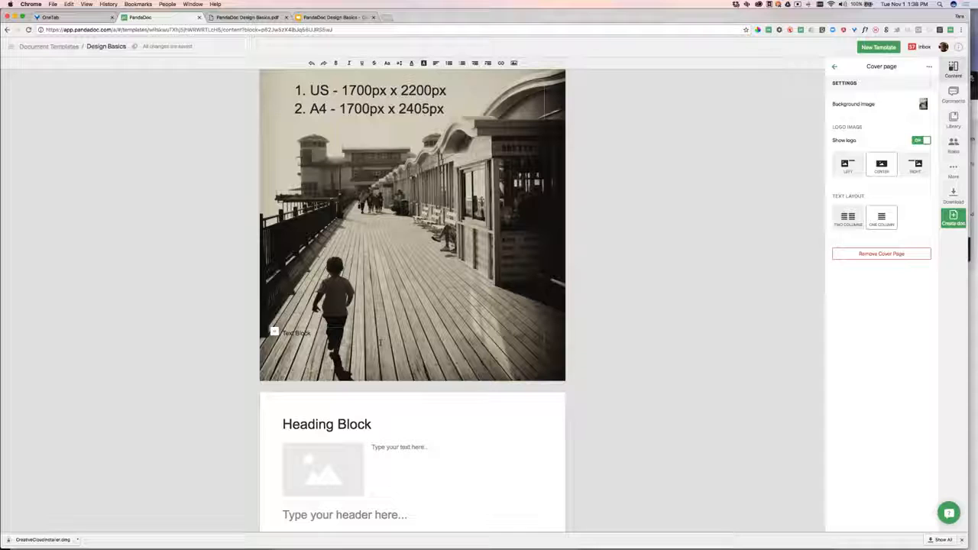
Step: Change the font color of the cover page's "Text Block" text to white
triple_click(296, 334)
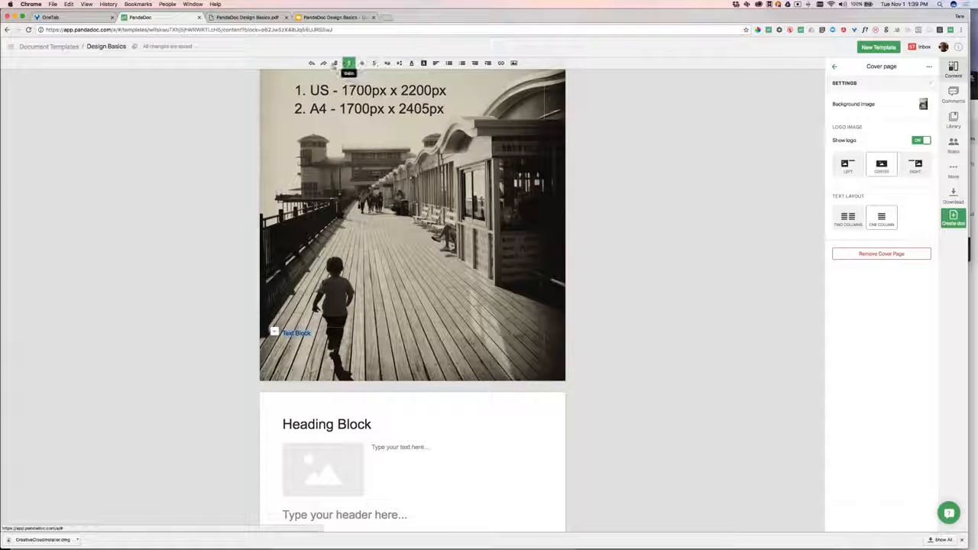
left_click(411, 64)
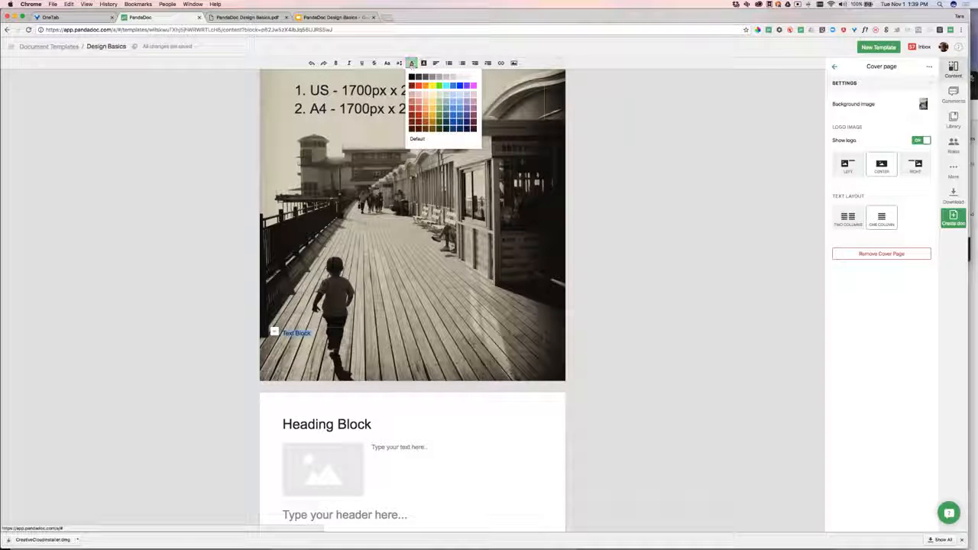
left_click(473, 78)
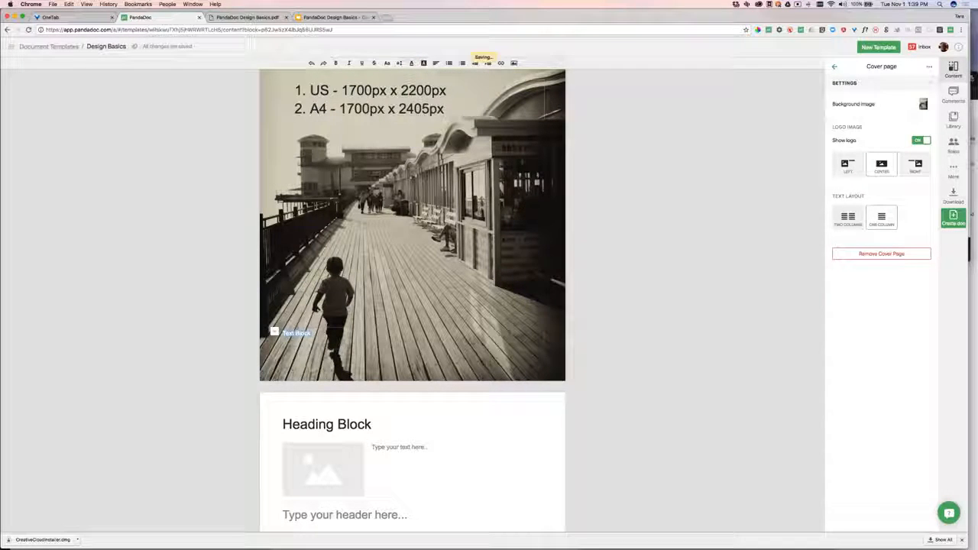
left_click(621, 360)
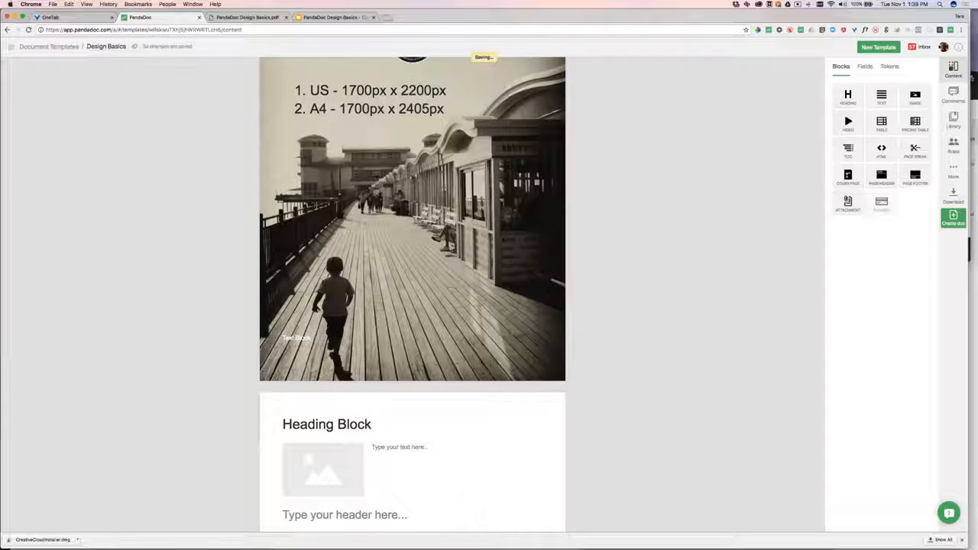
Step: Move the cover page's text block up so it sits over the dark pier railing
left_click(294, 337)
left_click_drag(274, 337, 273, 228)
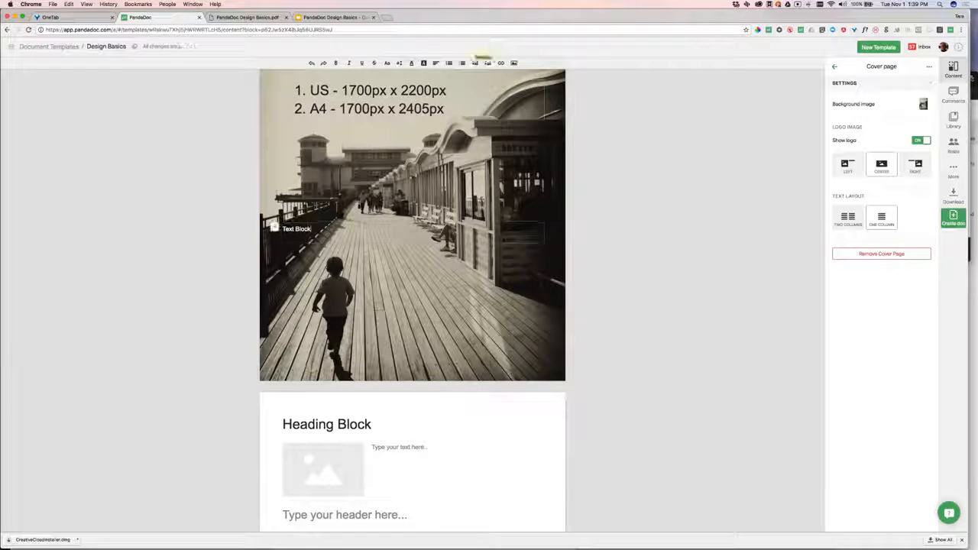
left_click(661, 278)
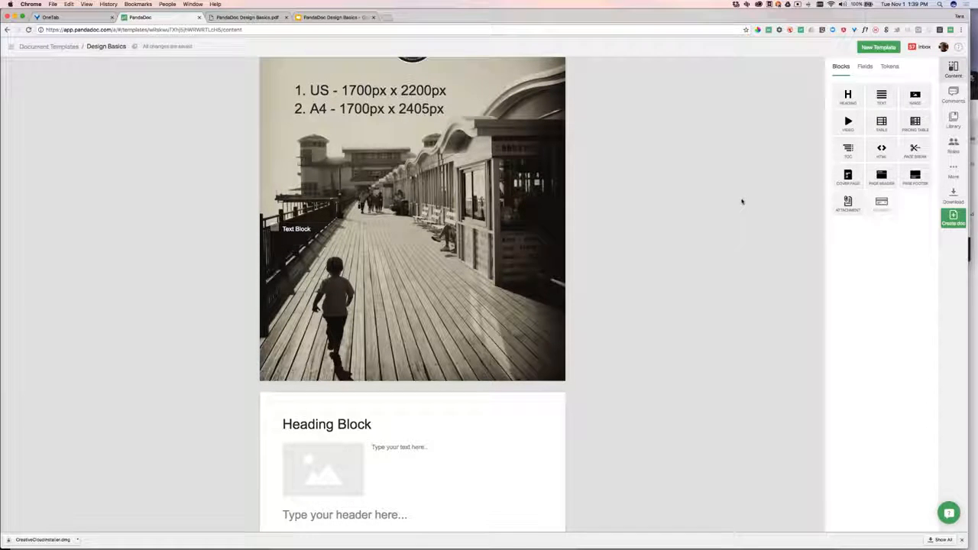
double_click(289, 229)
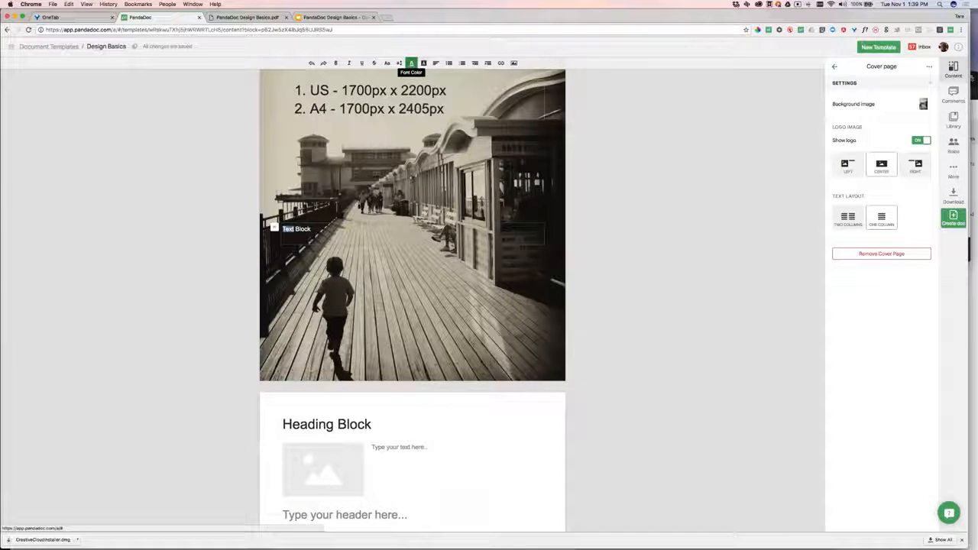
left_click(411, 63)
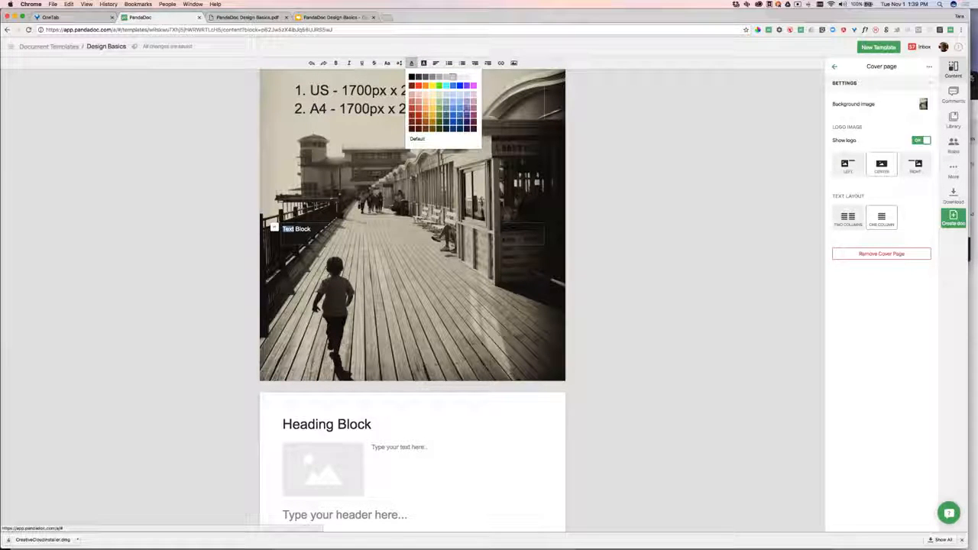
left_click(677, 203)
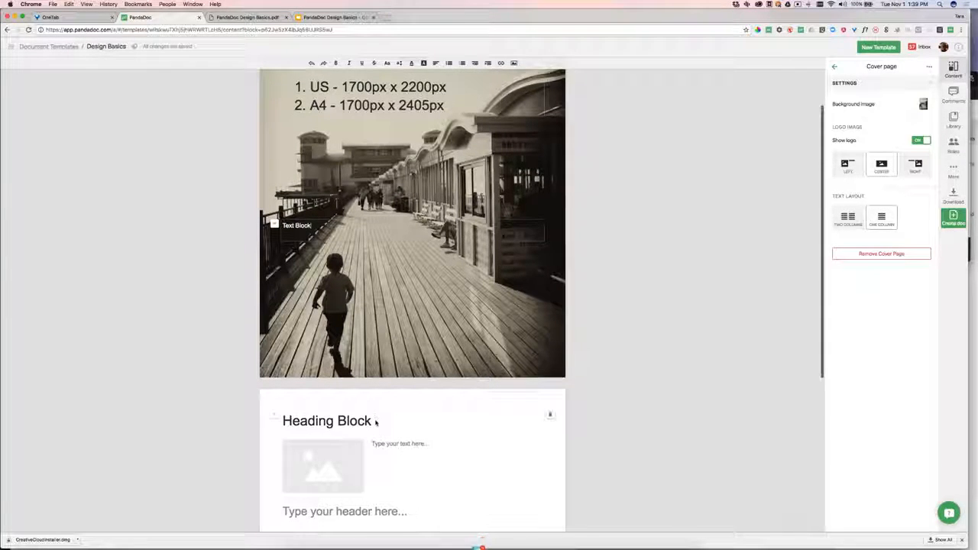
Step: Change the font color of the "Heading Block" heading on the page below the cover to red
scroll(374, 419, "down", 3)
left_click(365, 303)
triple_click(365, 303)
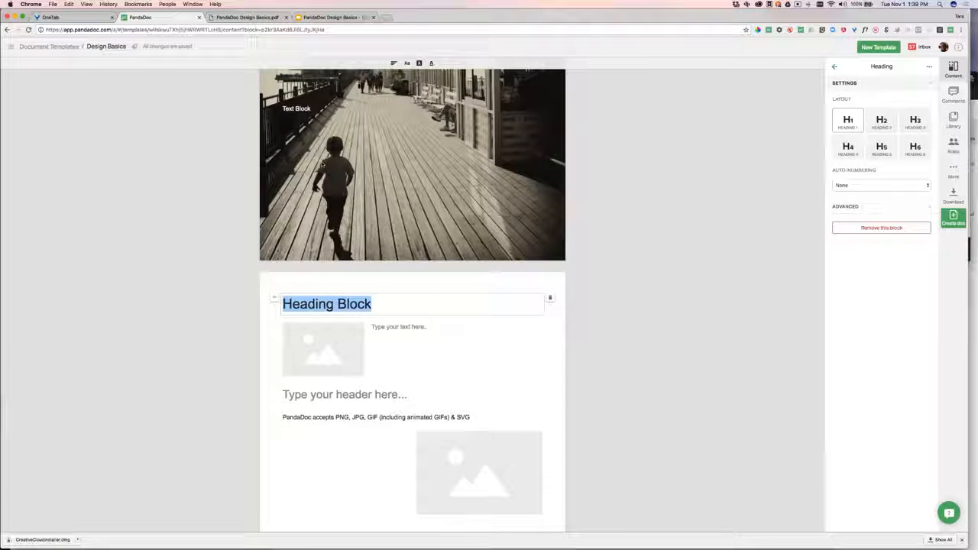
left_click(430, 64)
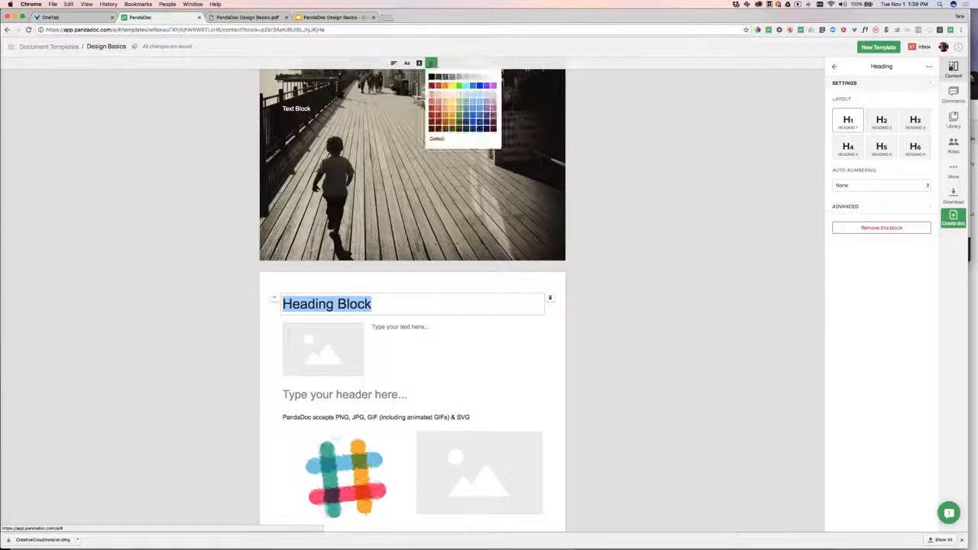
left_click(437, 86)
left_click(693, 227)
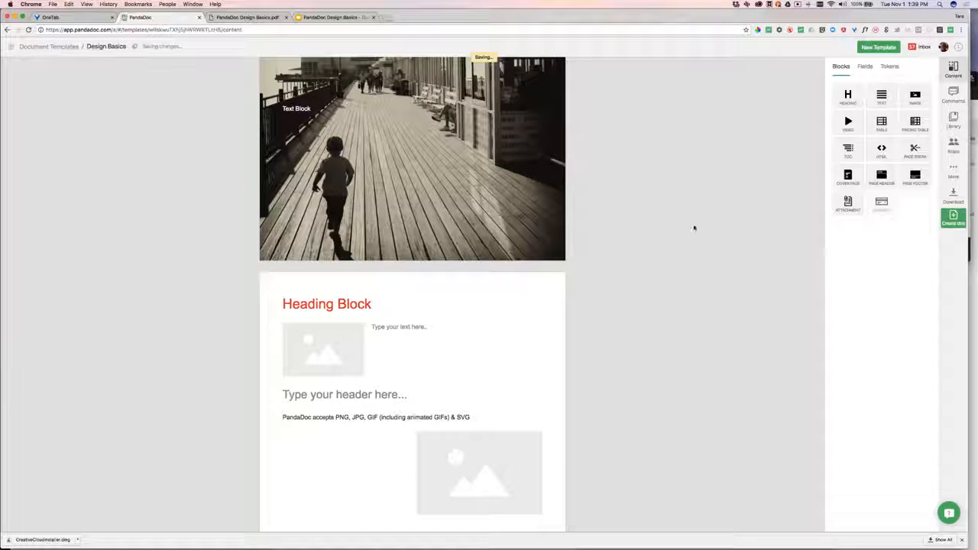
scroll(694, 227, "up", 5)
left_click(547, 175)
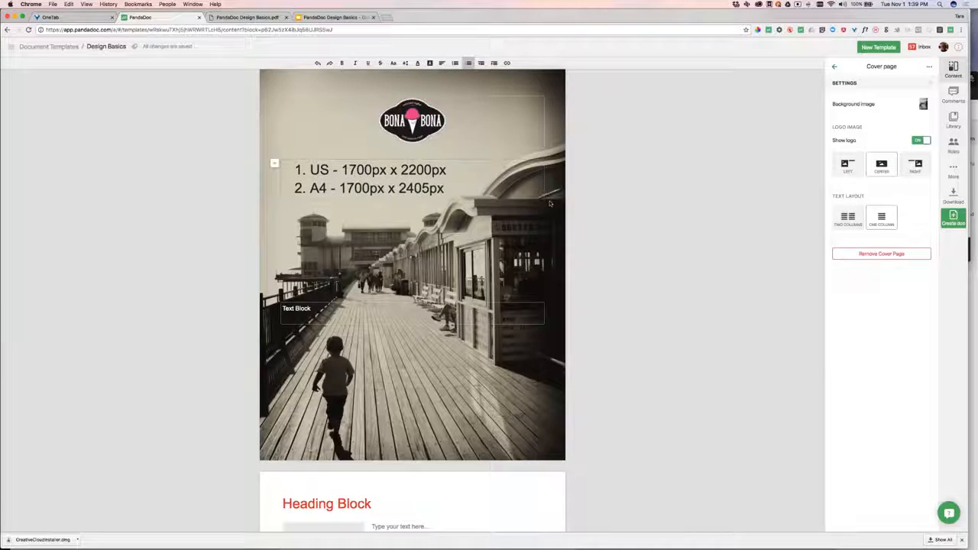
scroll(549, 203, "down", 8)
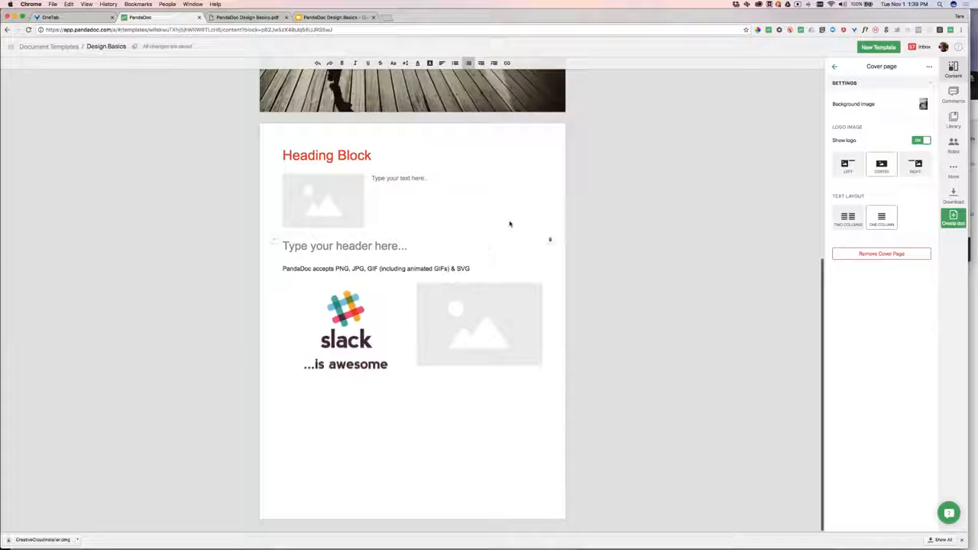
Step: Add a text block below the existing image-and-text block, try the image-right layout, and settle on image left
left_click(421, 192)
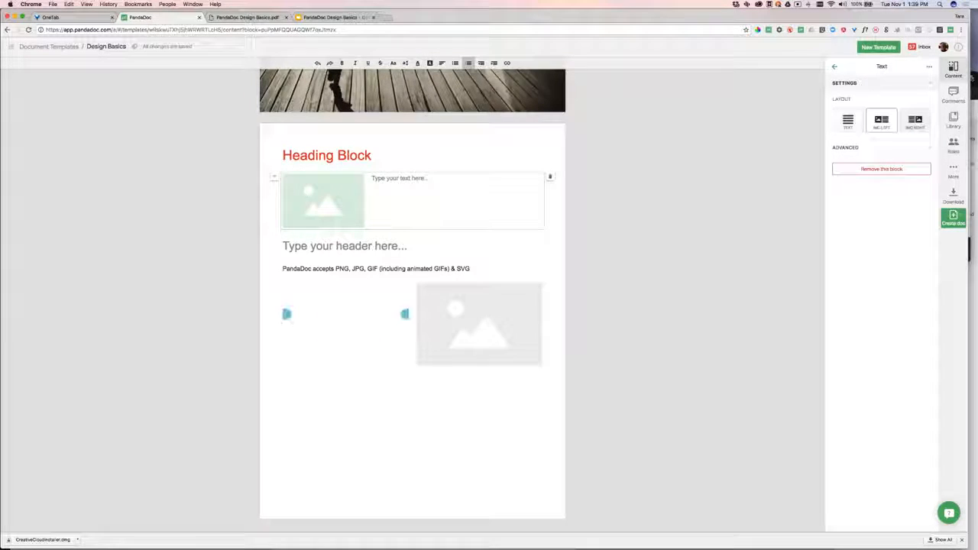
left_click(834, 67)
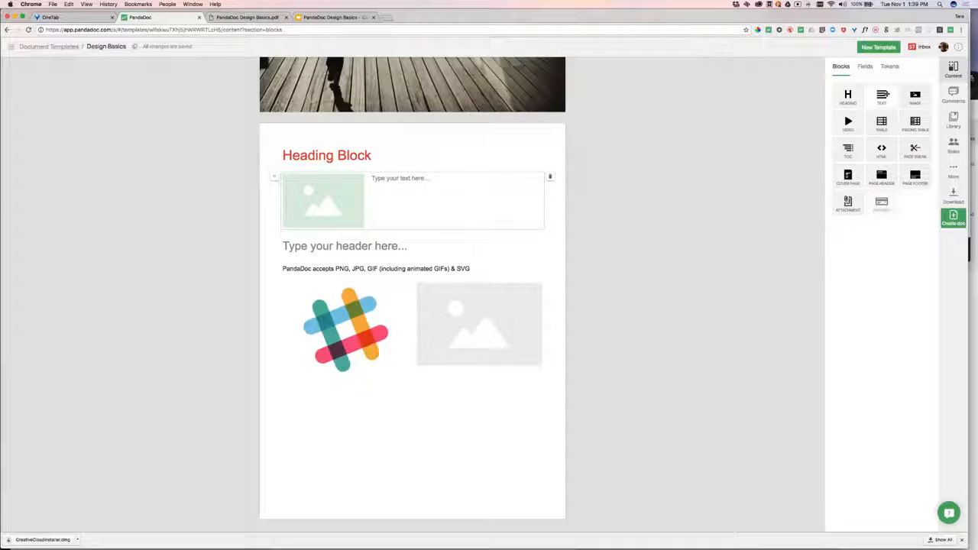
left_click_drag(881, 97, 645, 217)
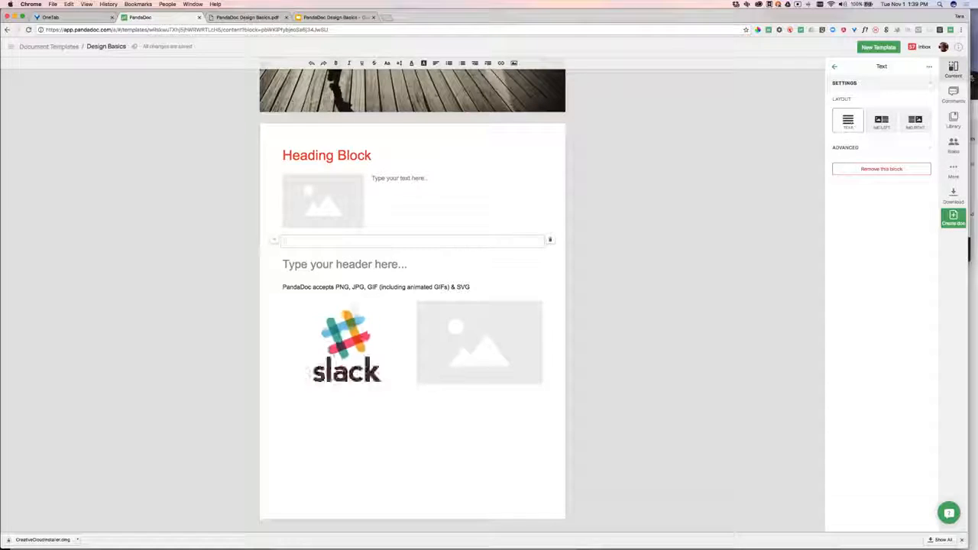
left_click(880, 120)
left_click(917, 123)
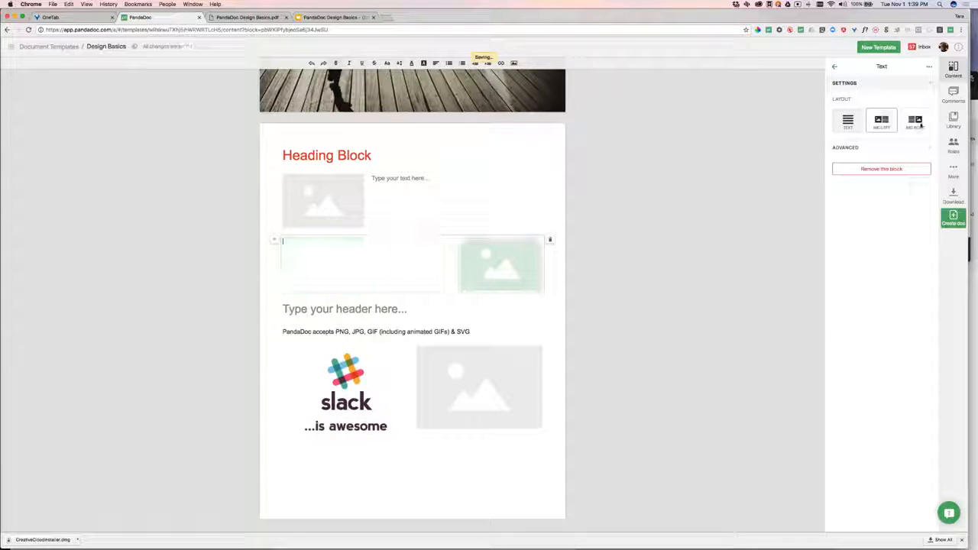
left_click(881, 123)
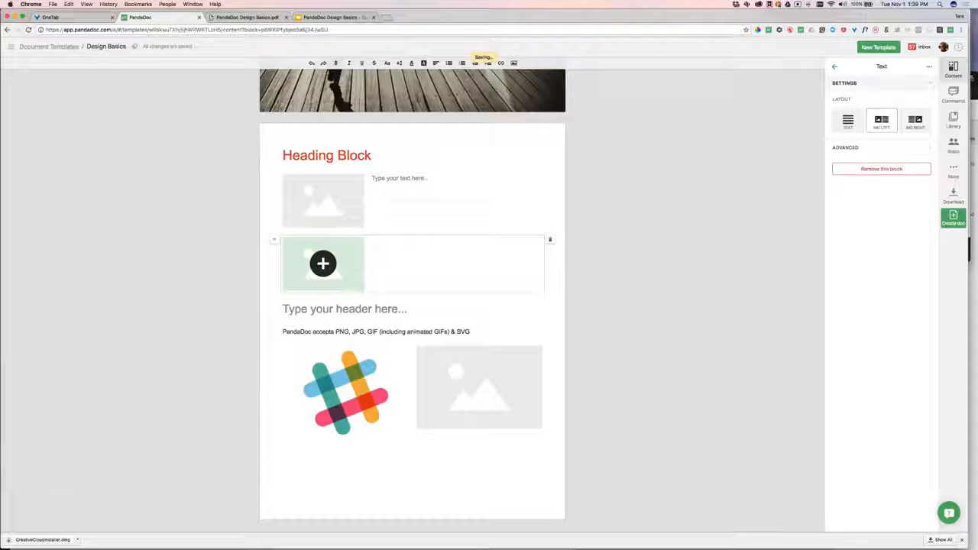
Step: Fill the new text block's image placeholder with the teal image from the image library
left_click(322, 263)
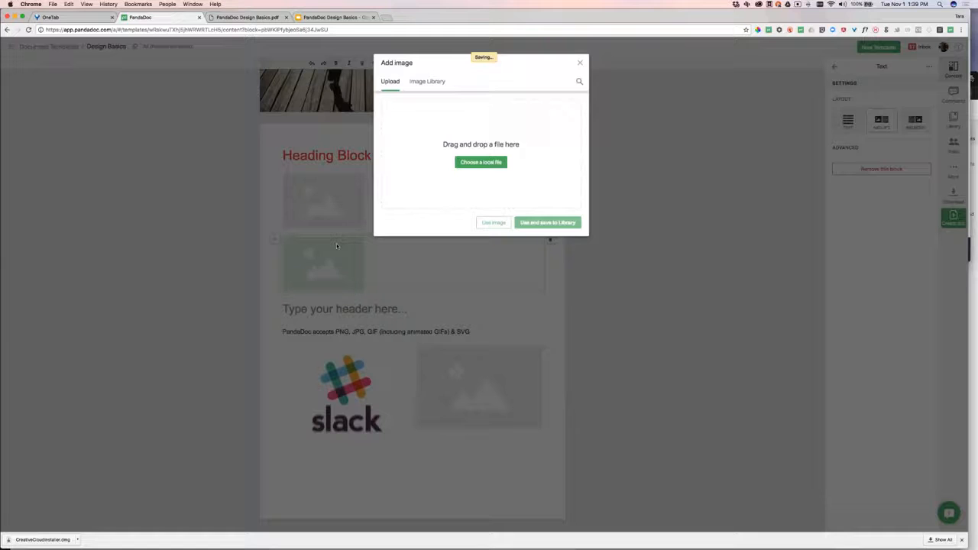
left_click(481, 165)
left_click(571, 174)
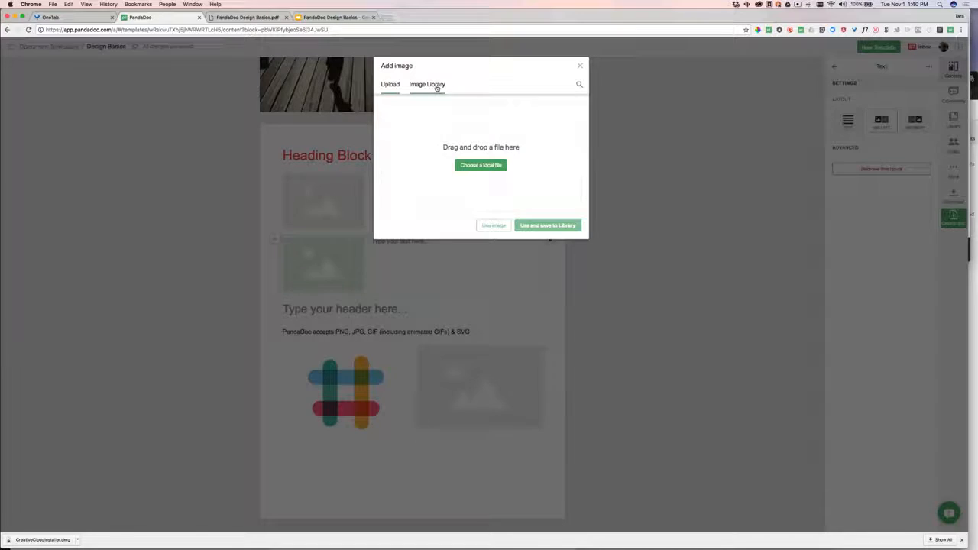
left_click(427, 84)
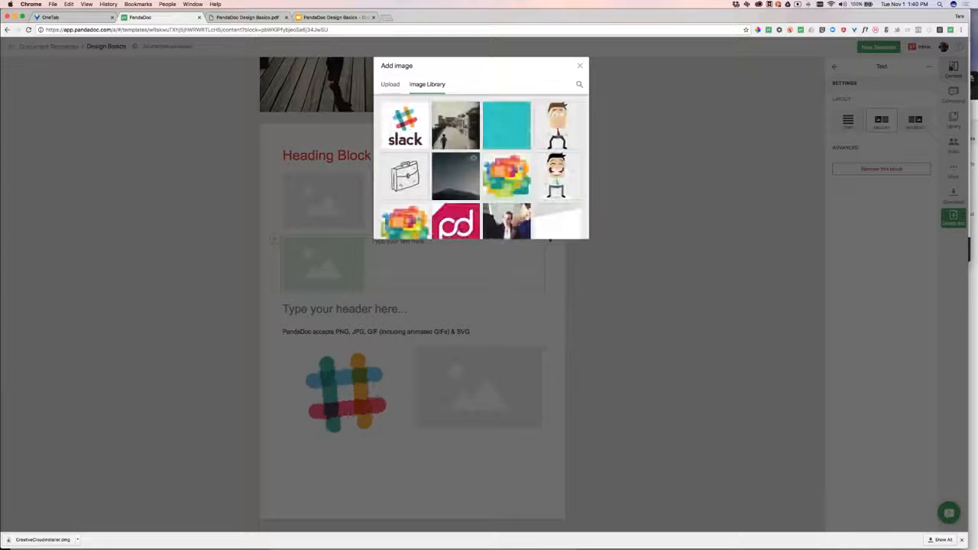
left_click(525, 144)
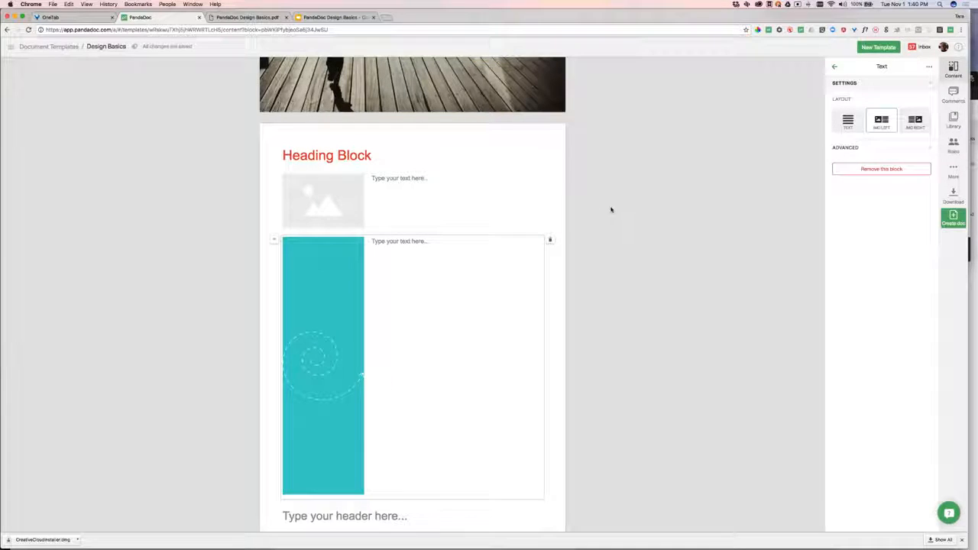
Step: Replace the teal image in the text block with the green square image from the image library
scroll(429, 177, "down", 2)
left_click(394, 172)
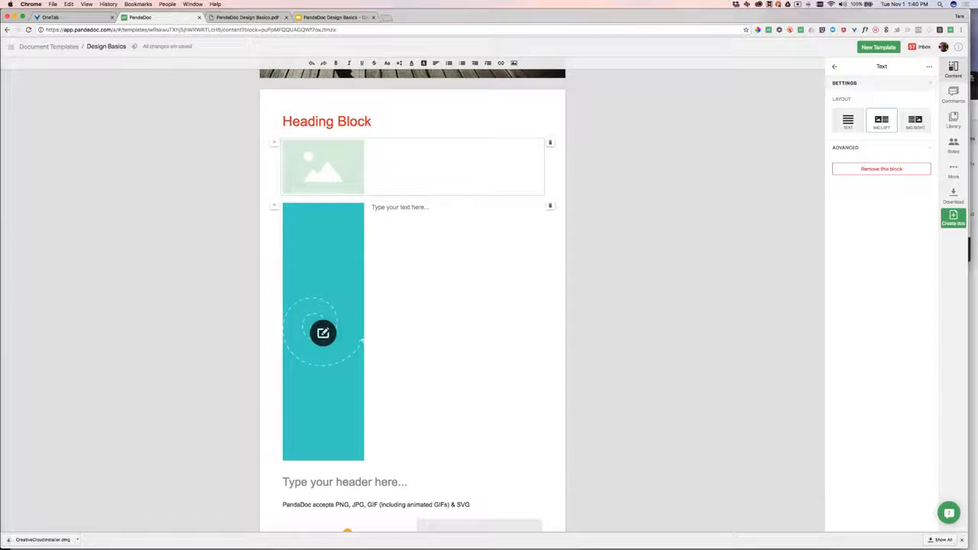
left_click(322, 332)
left_click(427, 85)
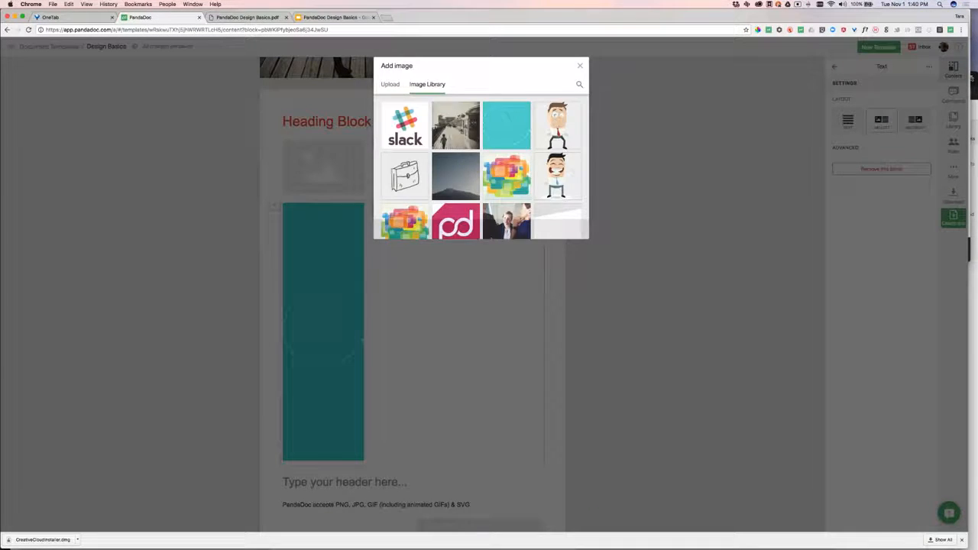
scroll(481, 166, "down", 10)
left_click(556, 154)
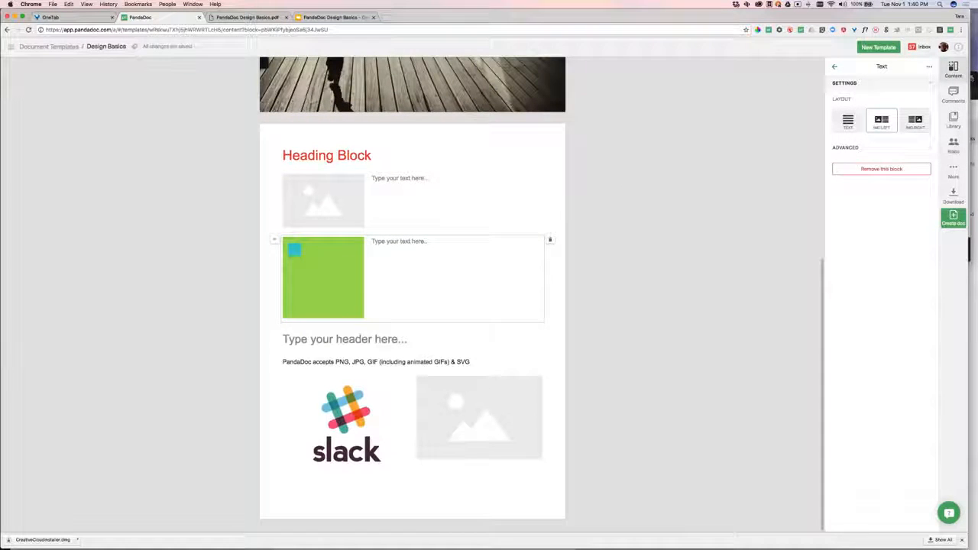
mouse_move(336, 300)
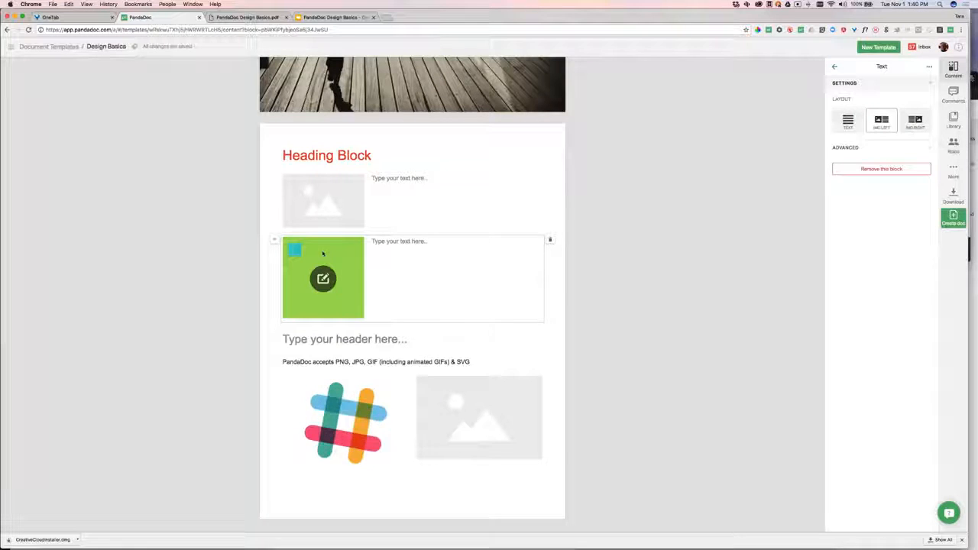
Step: Open the Lorem Ipsum Generator site in a new browser tab and copy the first two generated paragraphs
left_click(386, 16)
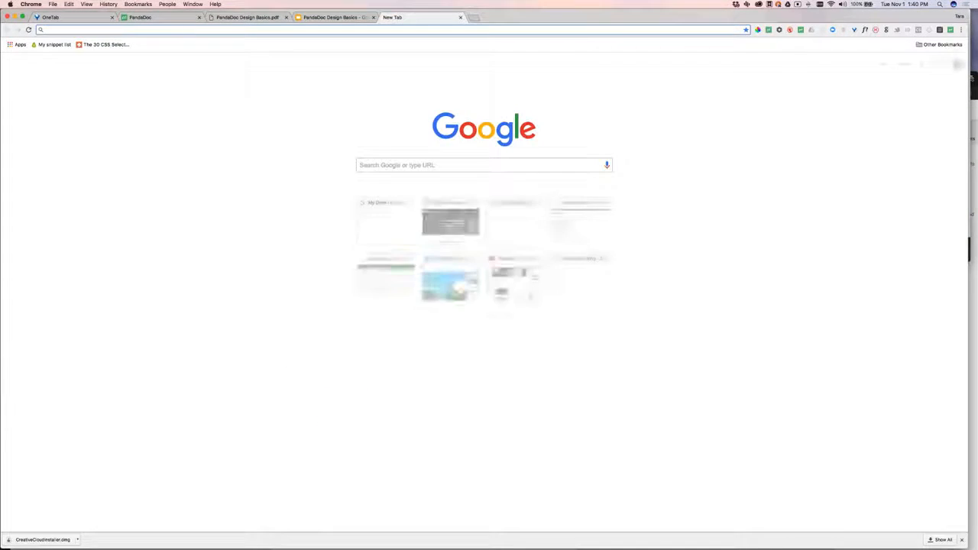
type("lorem")
key("Down")
key("Down")
key("Return")
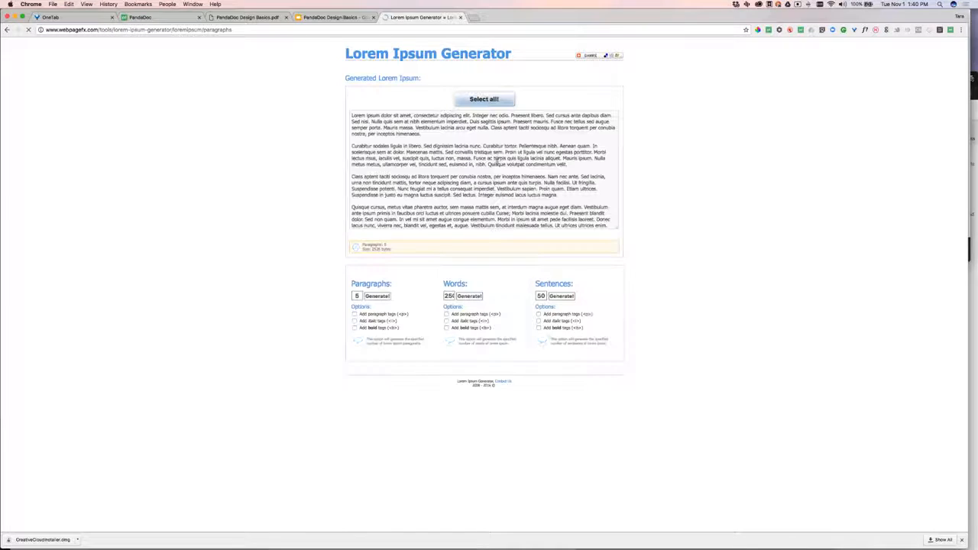
left_click_drag(353, 115, 567, 164)
key("super+c")
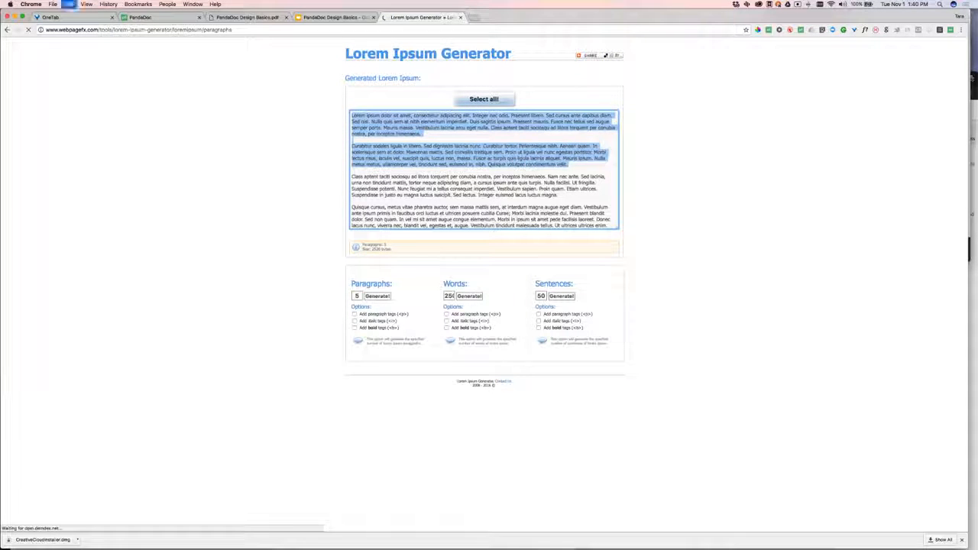
Step: Return to PandaDoc and paste the copied lorem ipsum paragraphs twice beside the green image
left_click(140, 16)
left_click(421, 244)
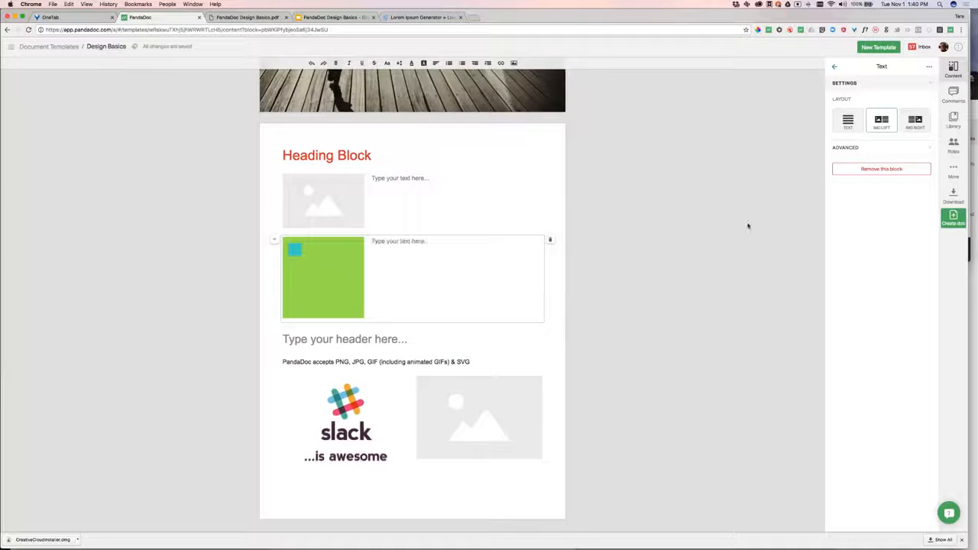
key("super+v")
key("super+v")
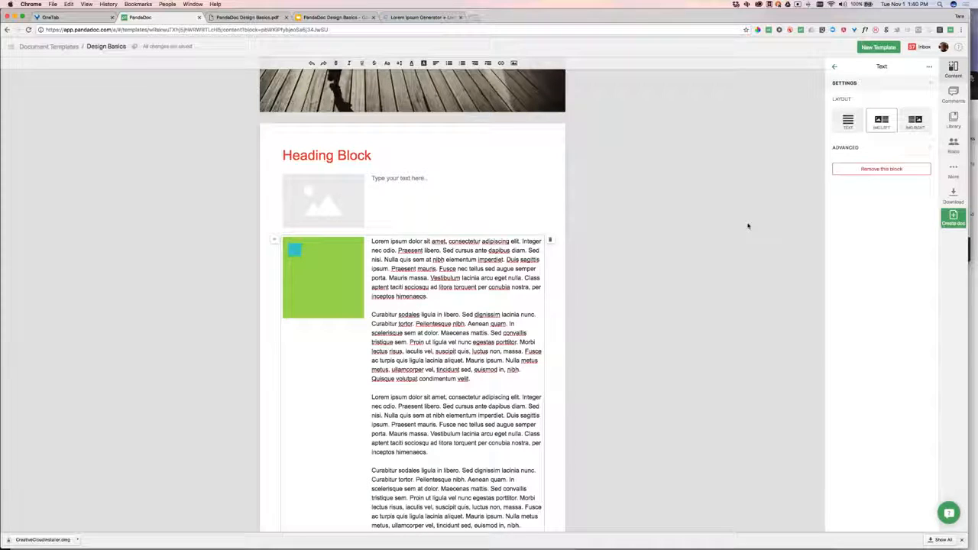
Step: Switch the empty image-and-text block under the red heading to the text-only layout
scroll(748, 225, "down", 5)
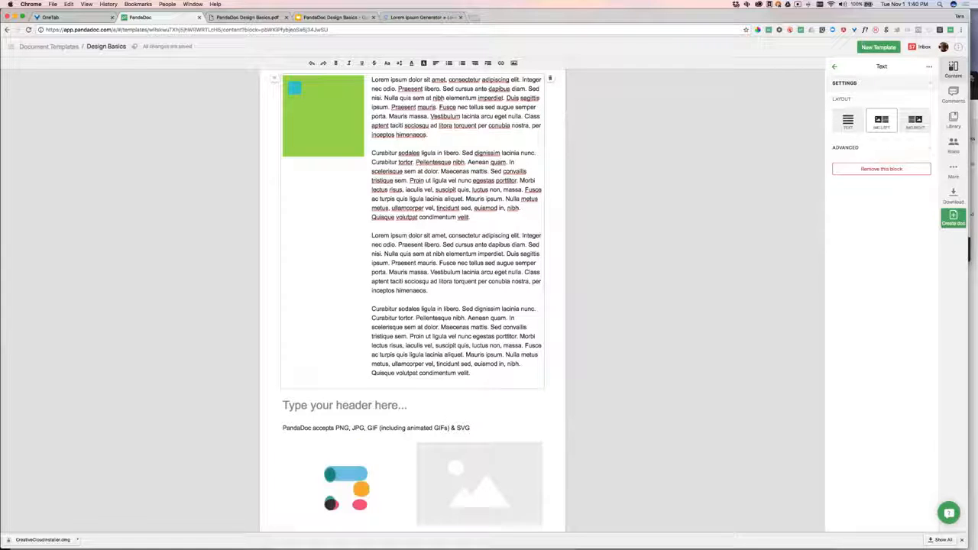
scroll(458, 229, "up", 4)
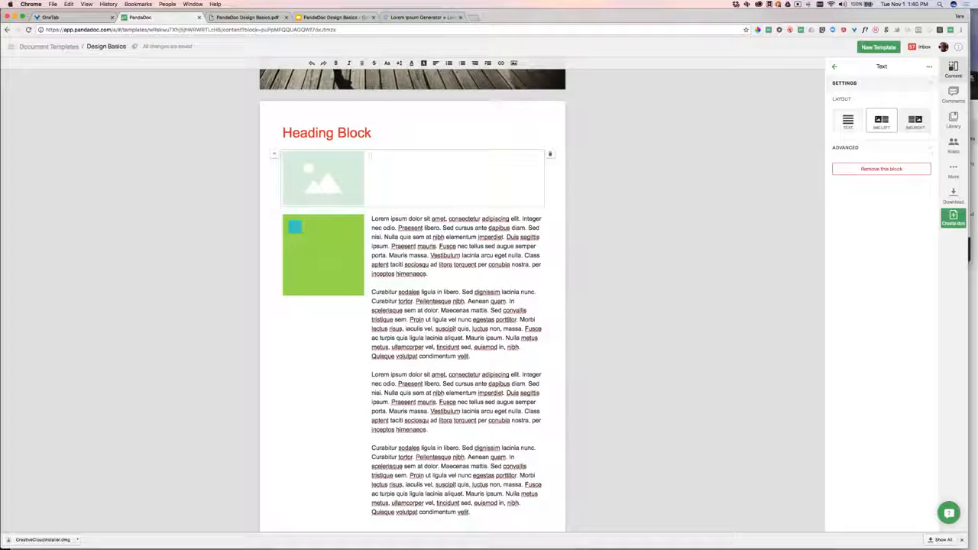
left_click(847, 120)
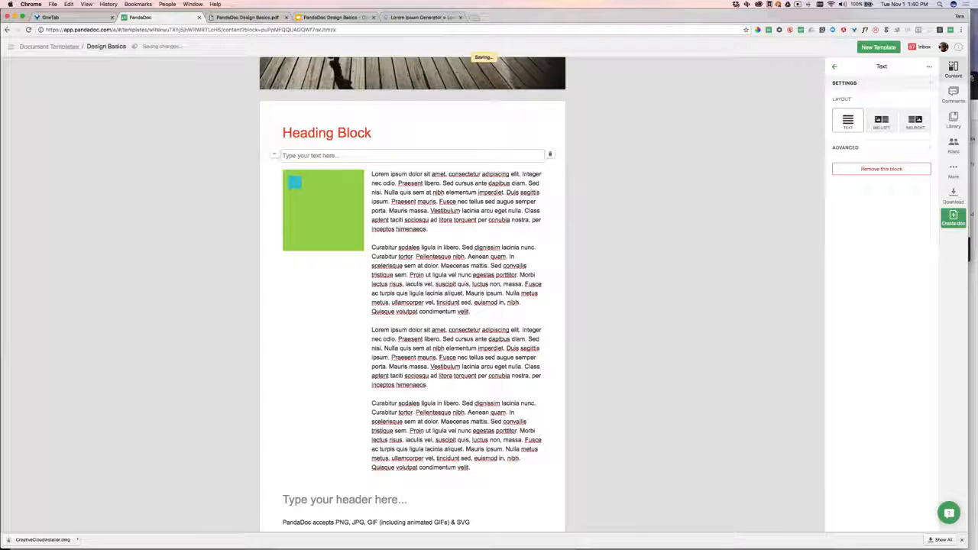
Step: Paste the copied lorem ipsum paragraphs twice into the empty text block under the red heading
left_click(329, 156)
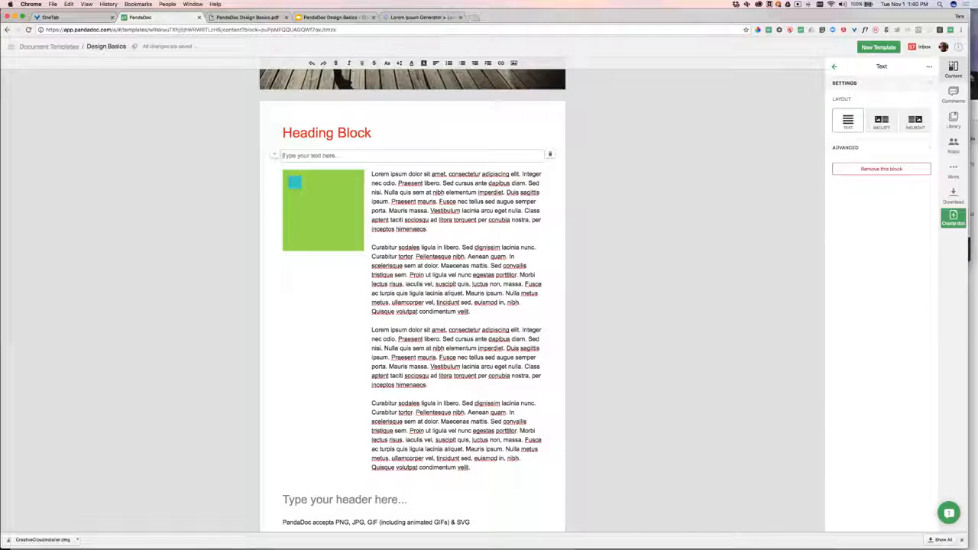
key("super+v")
key("Return")
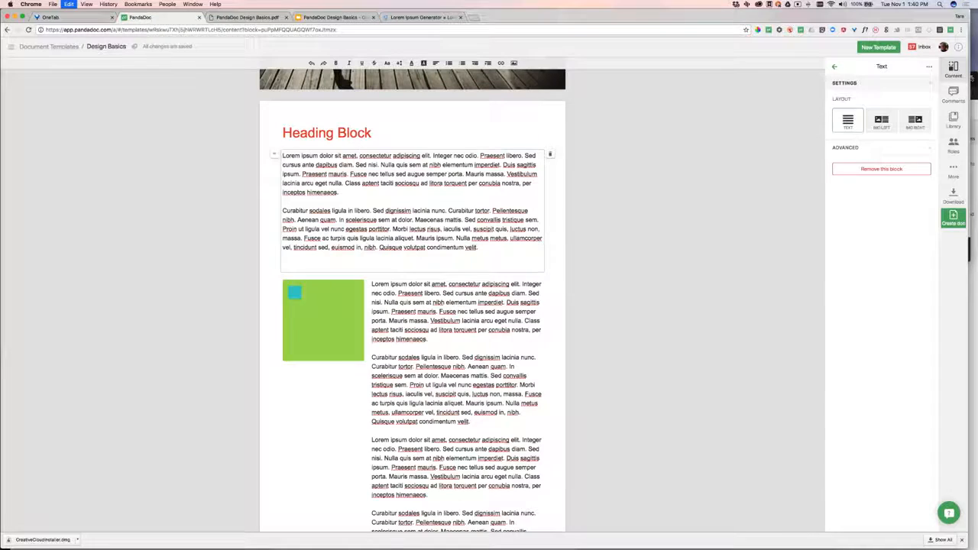
key("super+v")
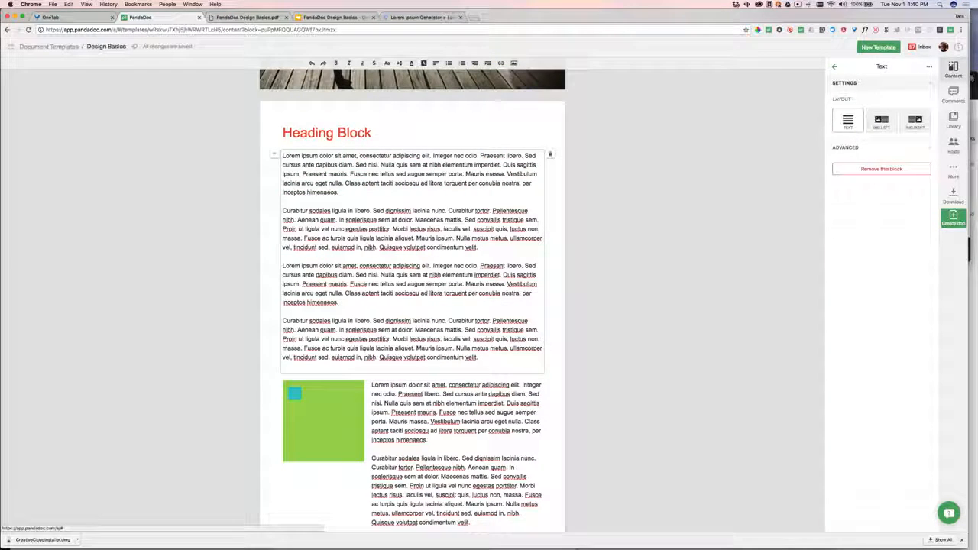
Step: Insert the green square image from the image library into the text-only block and shrink it to about two-thirds of its size
left_click(514, 64)
left_click(579, 65)
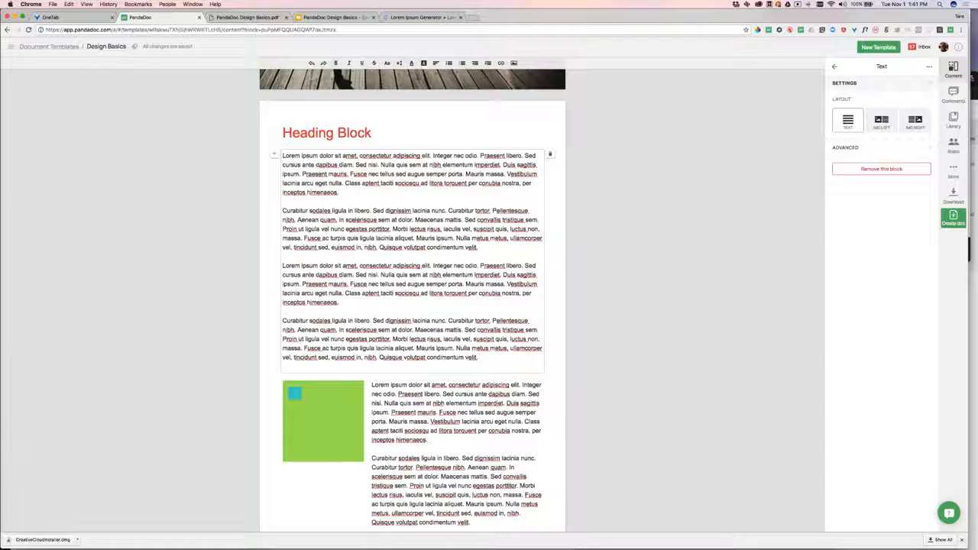
left_click(513, 63)
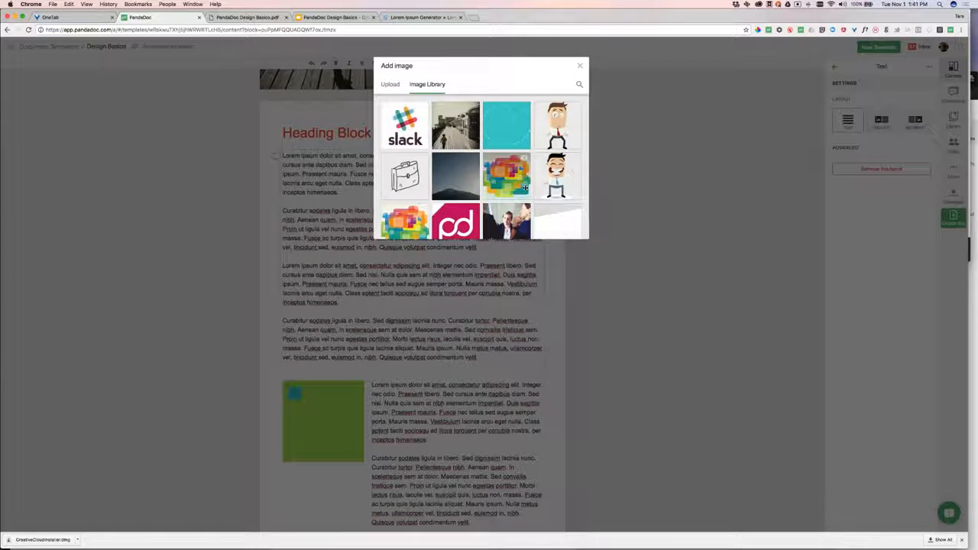
scroll(525, 188, "down", 3)
left_click(522, 184)
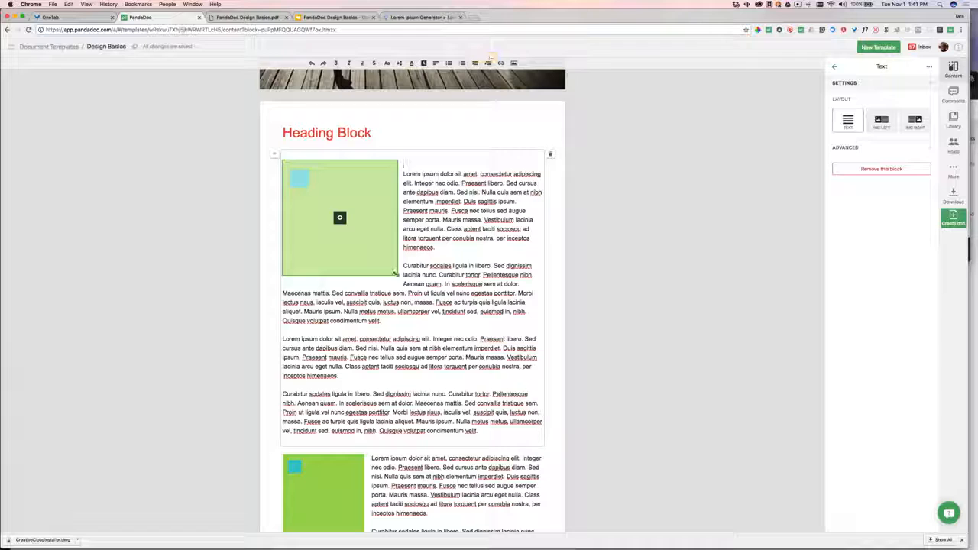
left_click_drag(396, 274, 387, 239)
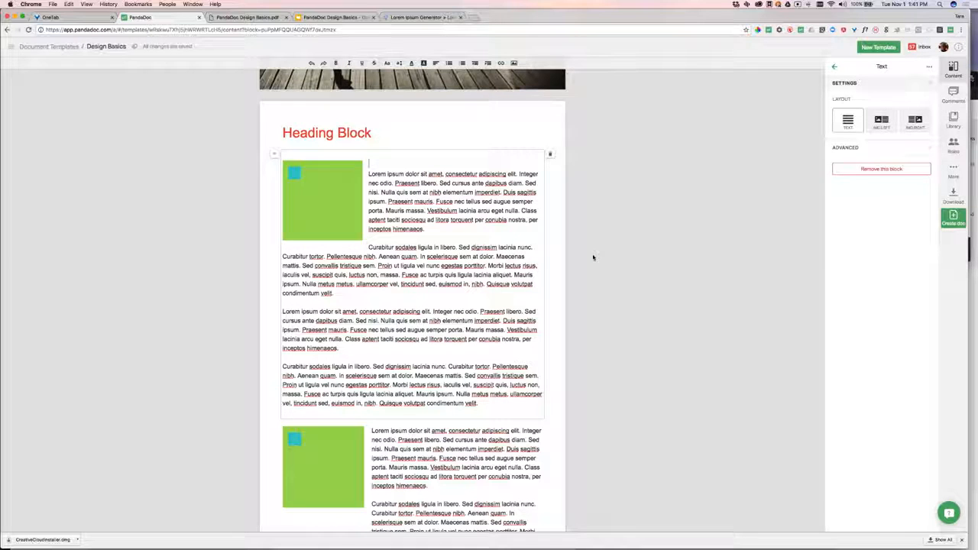
Step: Set the position of the inserted green image to Right and save the image settings
scroll(594, 259, "down", 3)
scroll(594, 259, "up", 3)
left_click(327, 186)
left_click(485, 306)
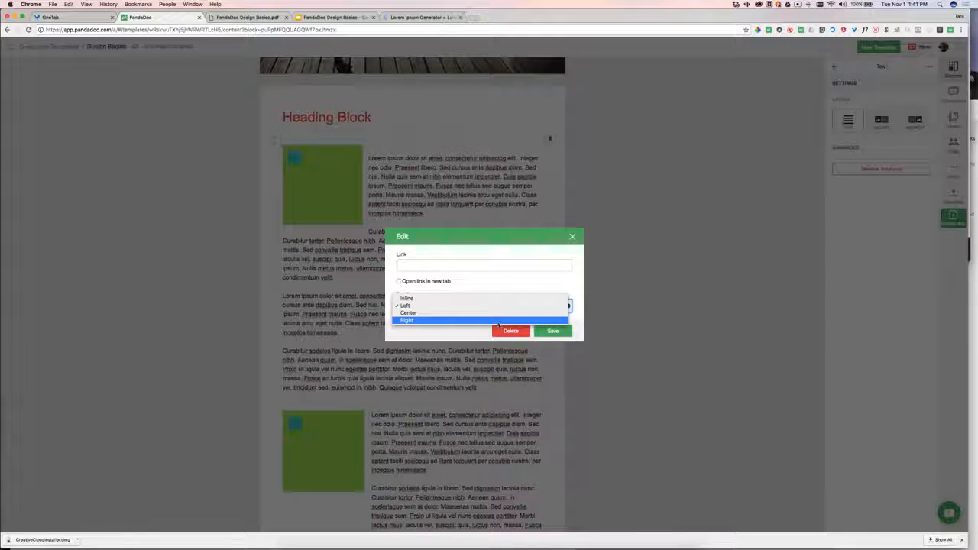
left_click(501, 319)
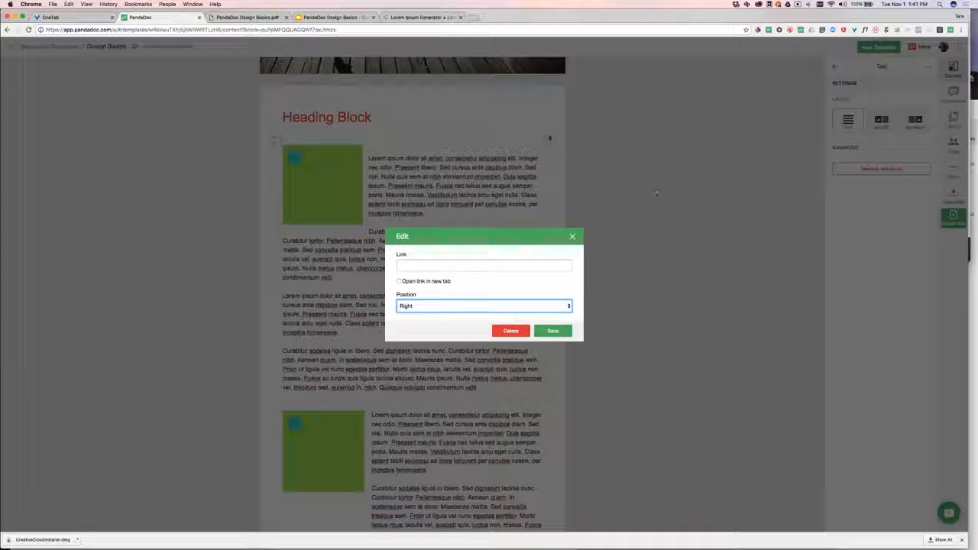
left_click(488, 307)
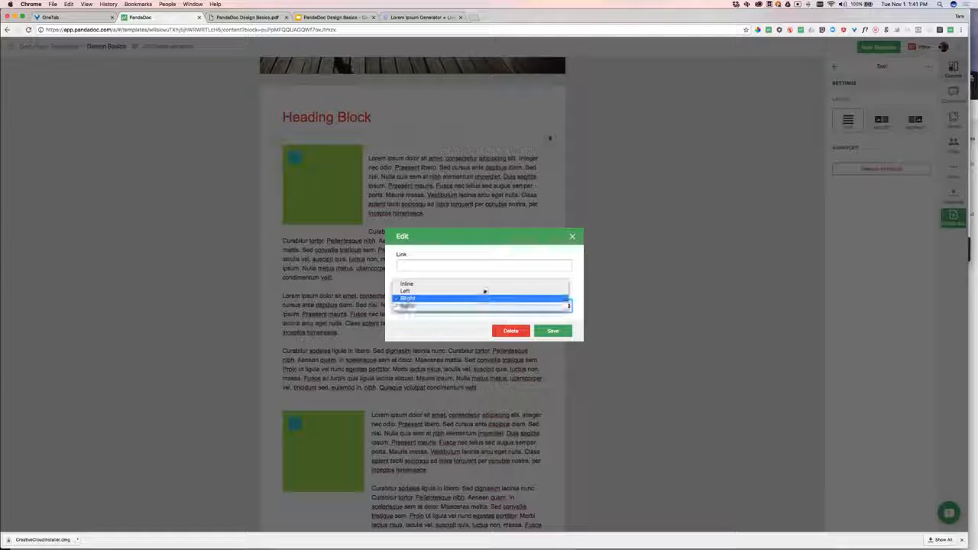
left_click(485, 307)
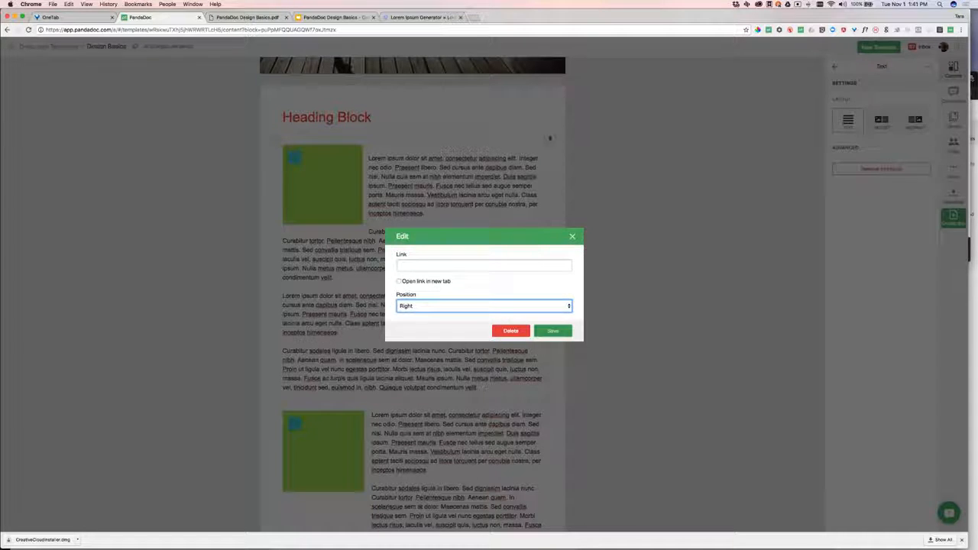
left_click(568, 333)
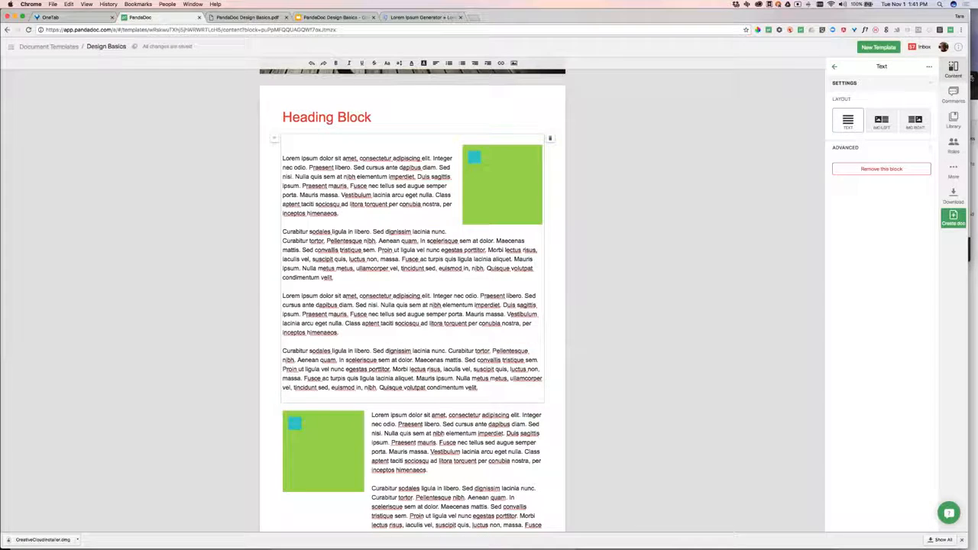
Step: Move the right-aligned green image lower so the first paragraph's opening lines run above it, and compare it with the image-left block below
left_click_drag(523, 200, 360, 217)
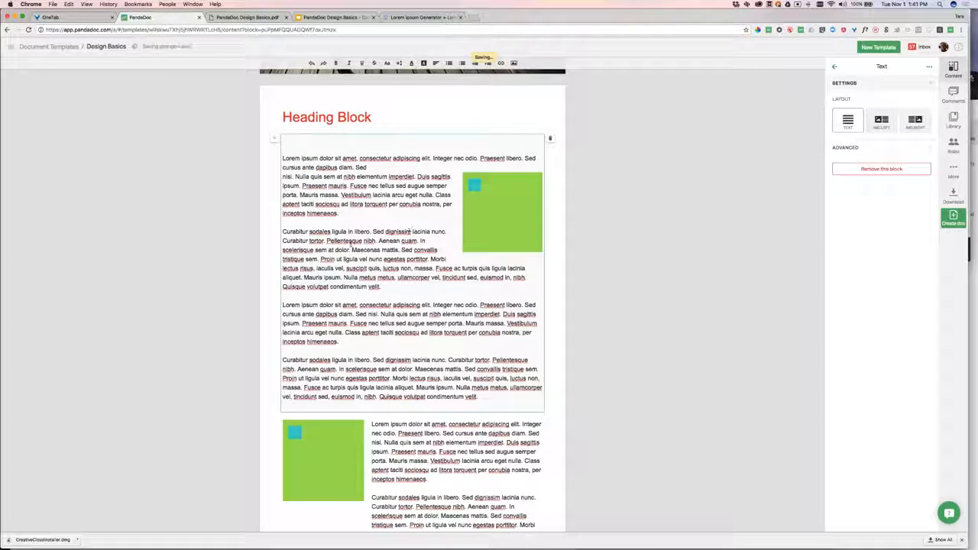
scroll(609, 301, "down", 6)
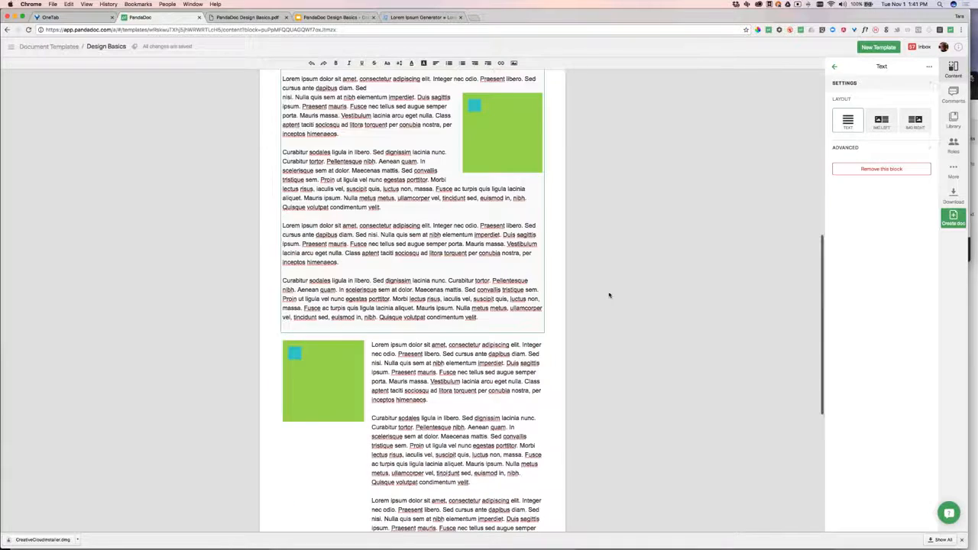
scroll(610, 297, "up", 3)
scroll(596, 222, "down", 2)
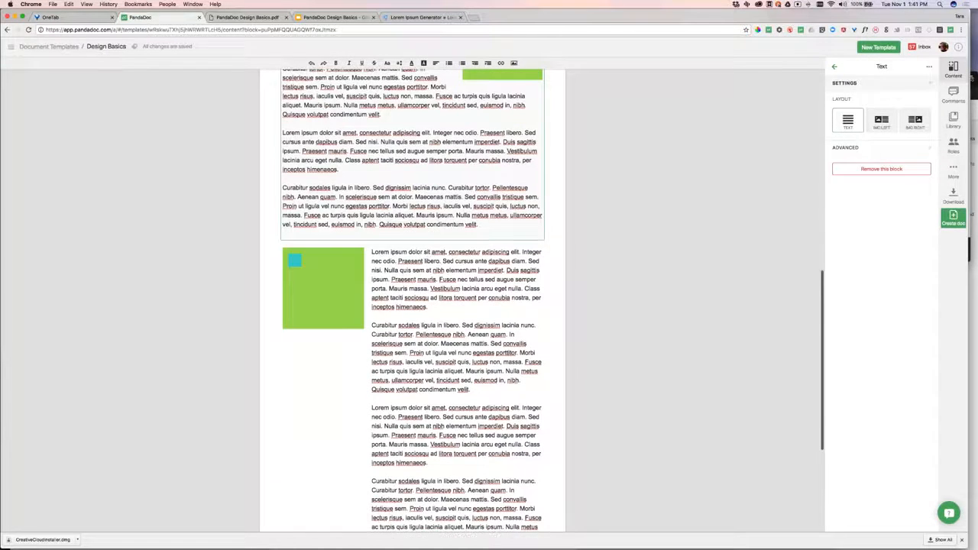
left_click(537, 240)
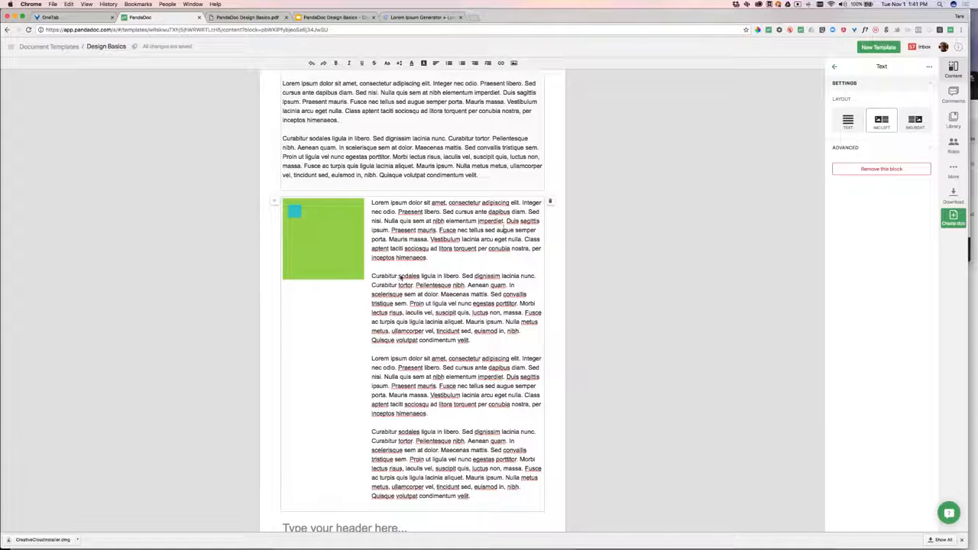
scroll(401, 277, "up", 4)
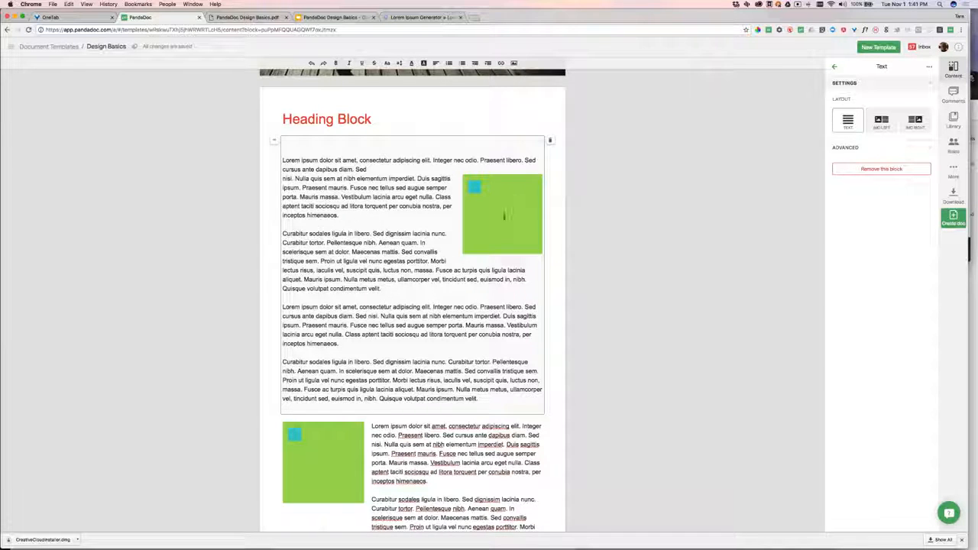
Step: Try to resize the right-aligned green image from its lower corner and deselect the text block
left_click(511, 221)
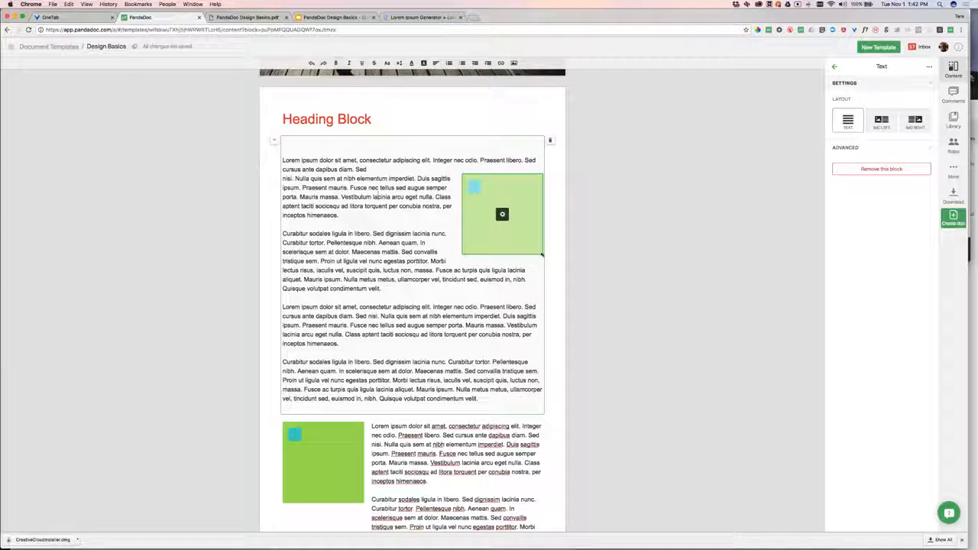
left_click_drag(543, 254, 601, 258)
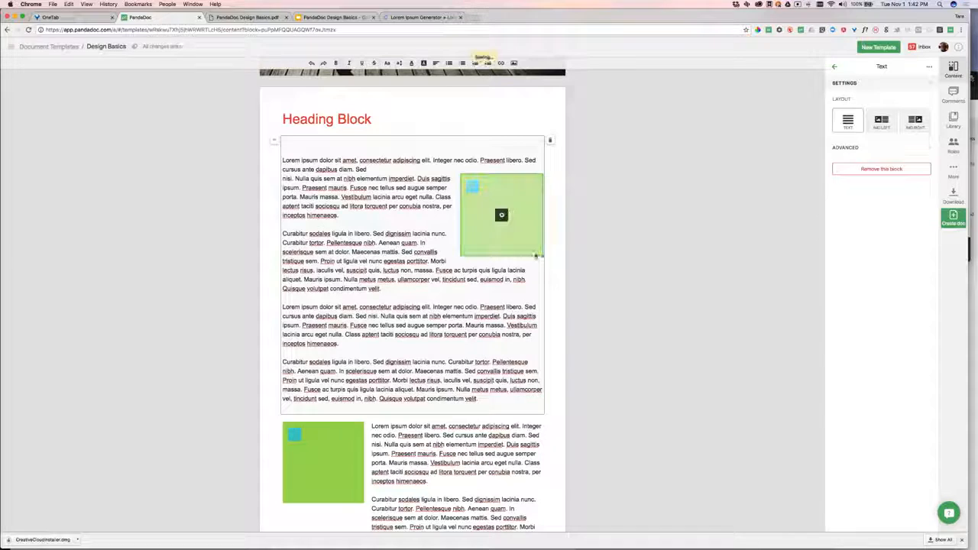
left_click(615, 273)
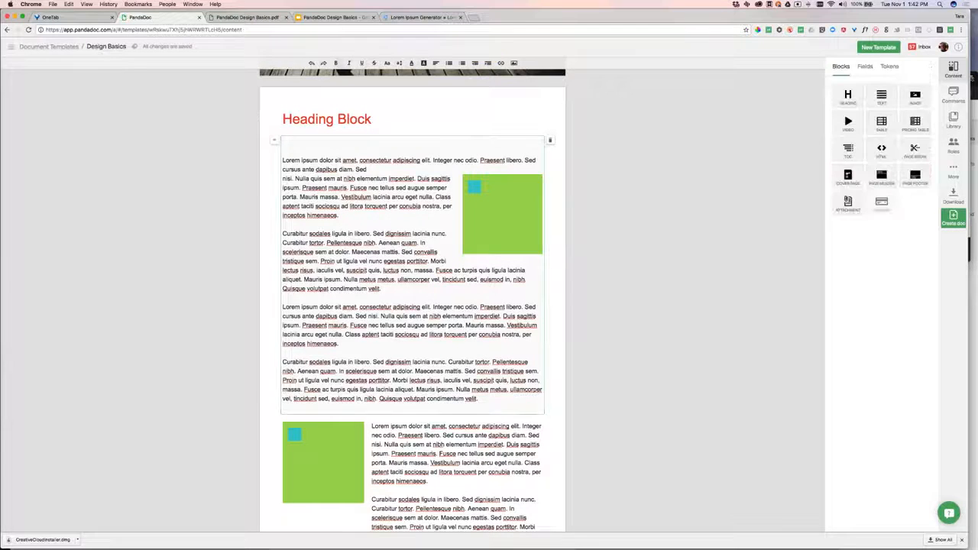
Step: Switch to the PandaDoc Design Basics.pdf tab and review its accepted image formats and resolution recommendations
scroll(615, 273, "down", 10)
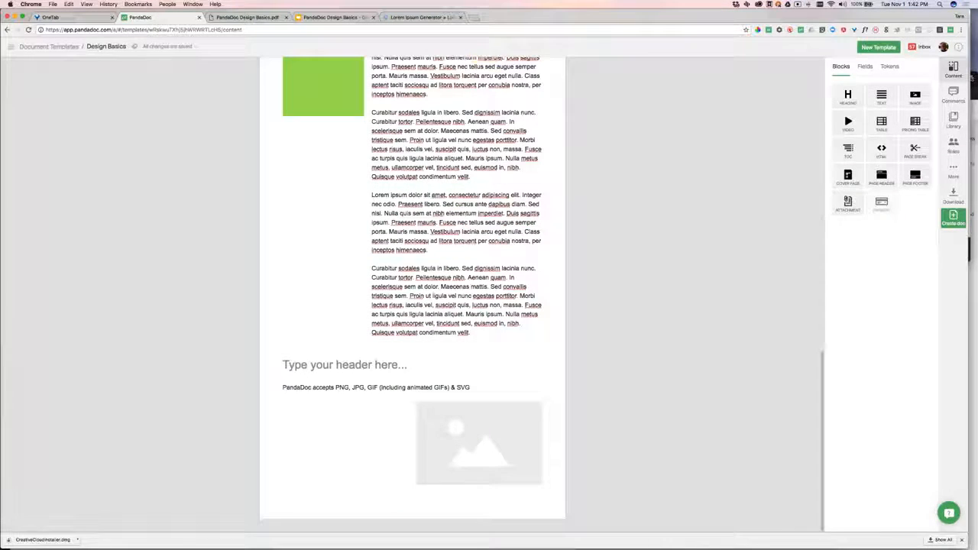
left_click(247, 17)
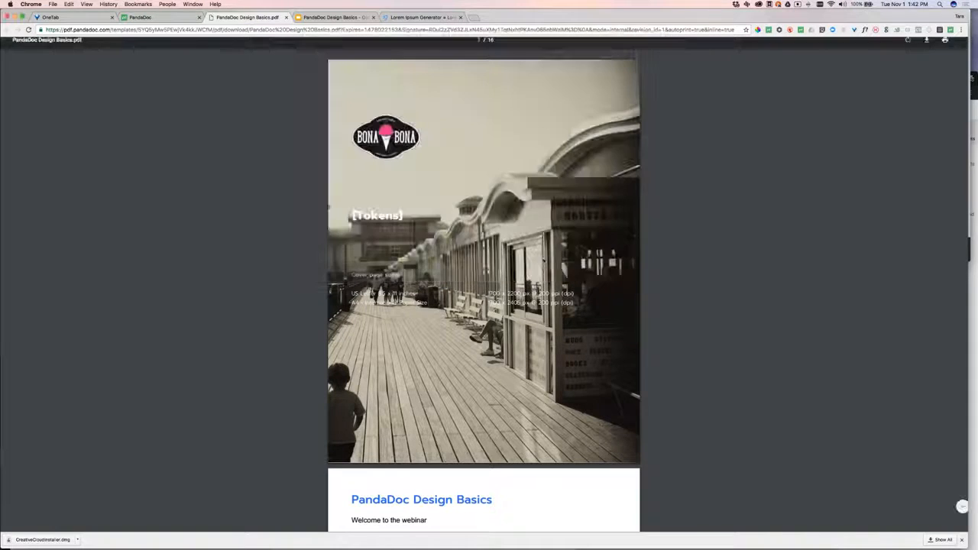
scroll(510, 116, "down", 10)
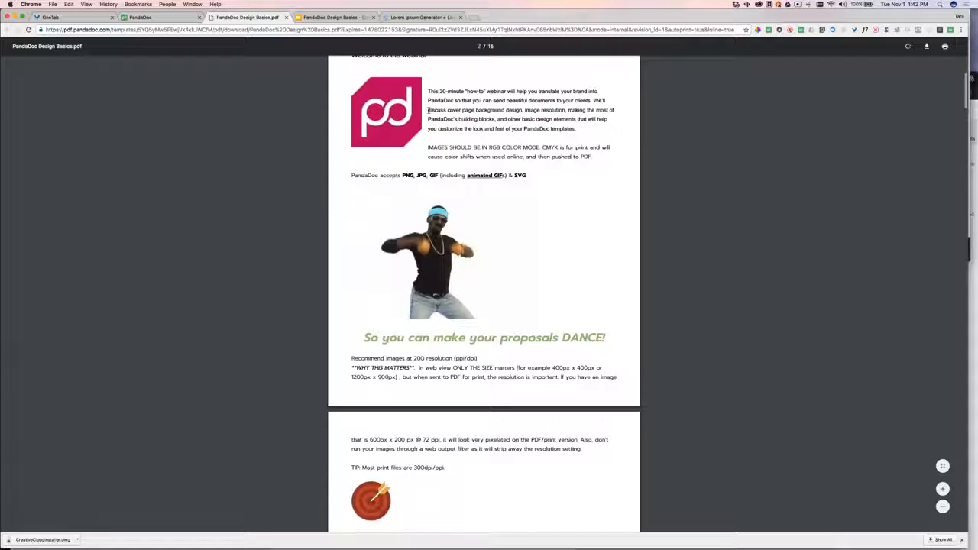
scroll(699, 178, "down", 7)
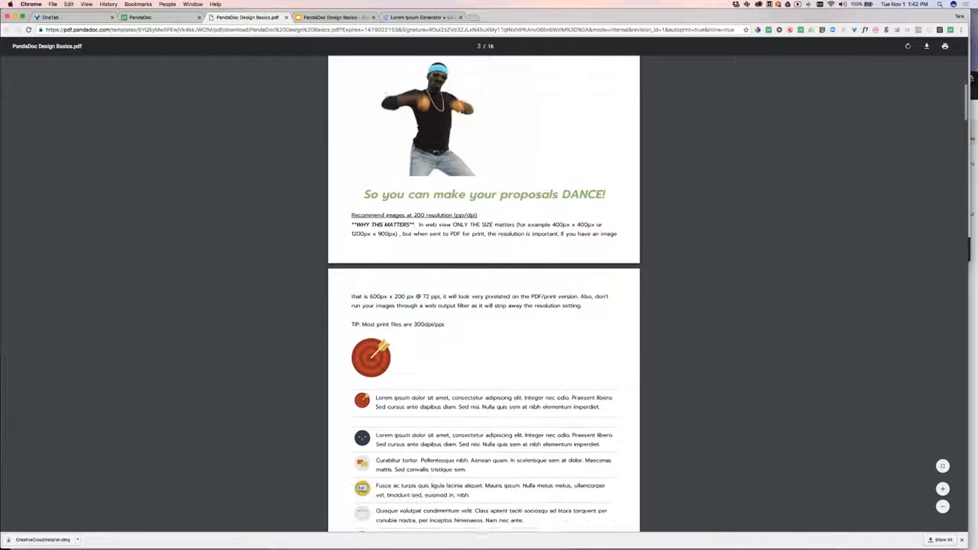
scroll(665, 211, "up", 5)
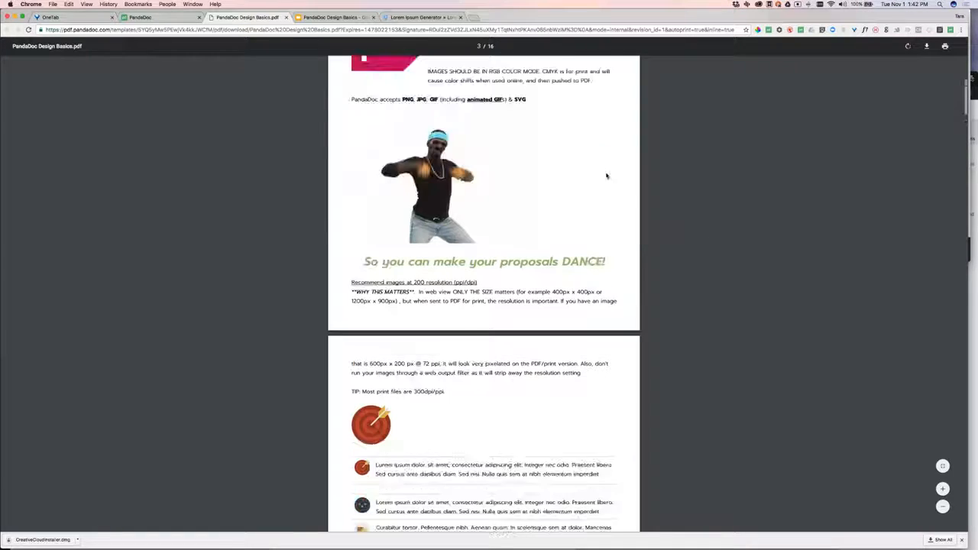
Step: Return to the PandaDoc template and bold "PNG, JPG, GIF" and "SVG" in the accepted-formats line
key("ctrl+shift+Tab")
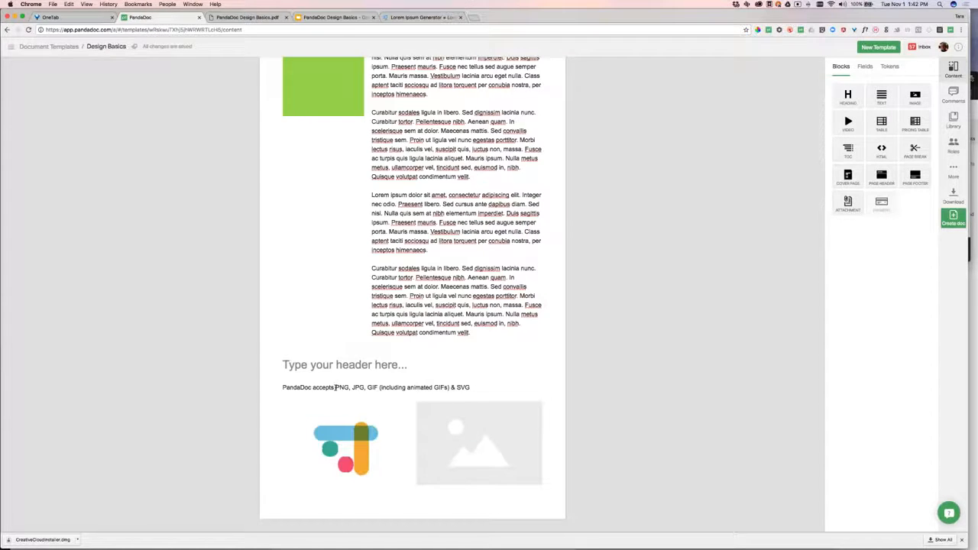
left_click_drag(334, 387, 350, 388)
left_click_drag(336, 387, 367, 387)
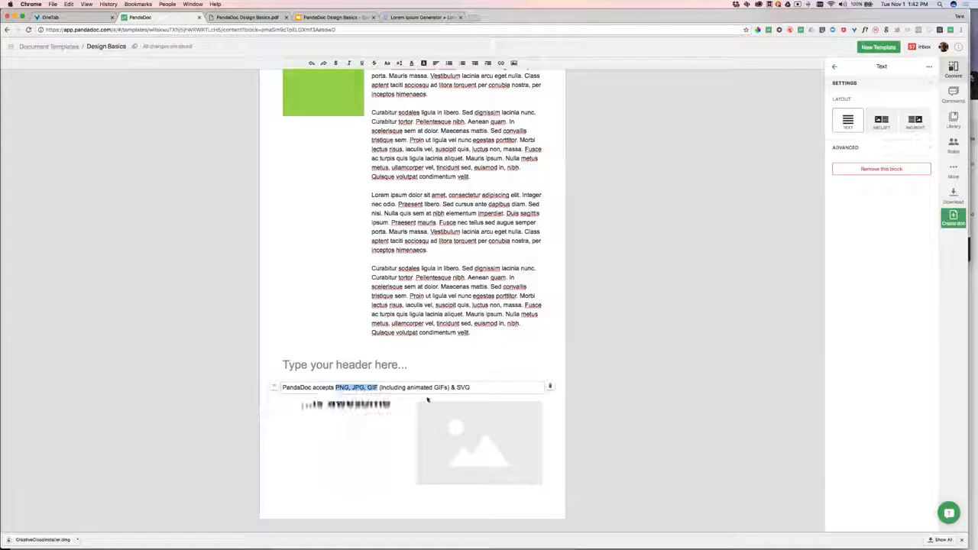
left_click_drag(473, 386, 464, 386)
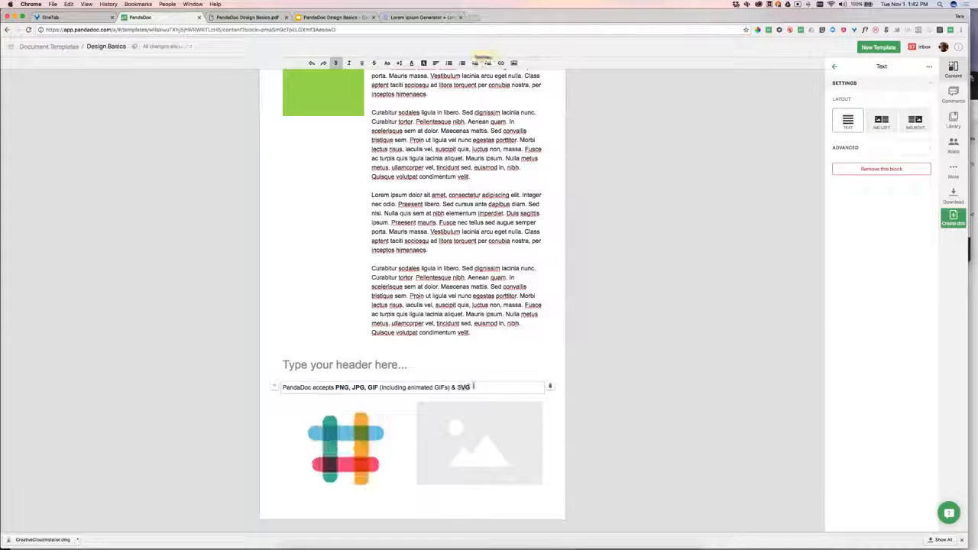
left_click(585, 379)
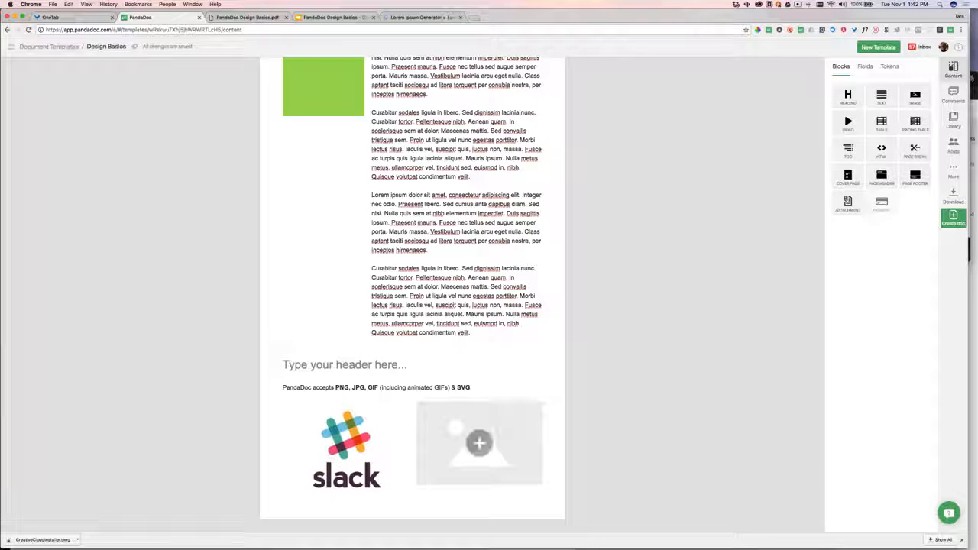
Step: Add an image block between the empty header and the accepted-formats line, and give it the three-image layout
left_click(398, 437)
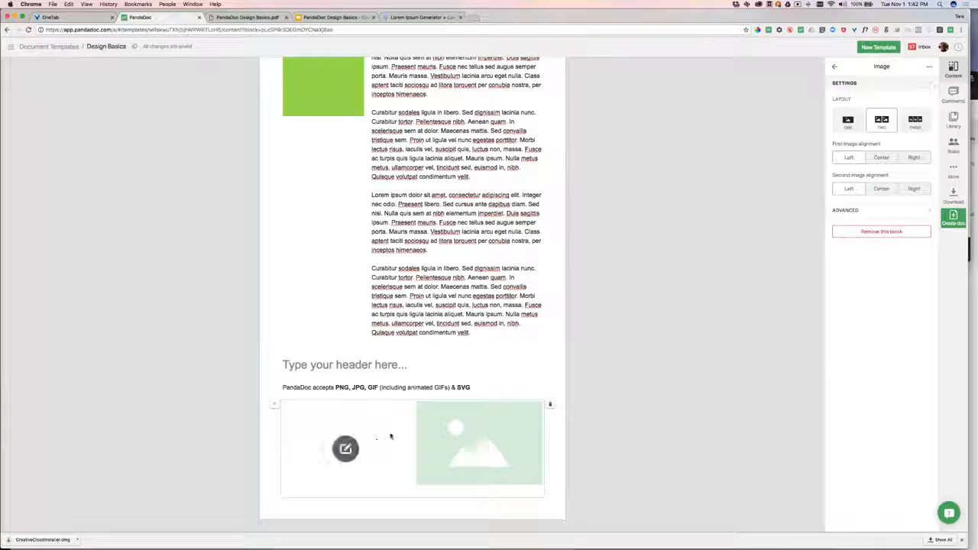
left_click(835, 67)
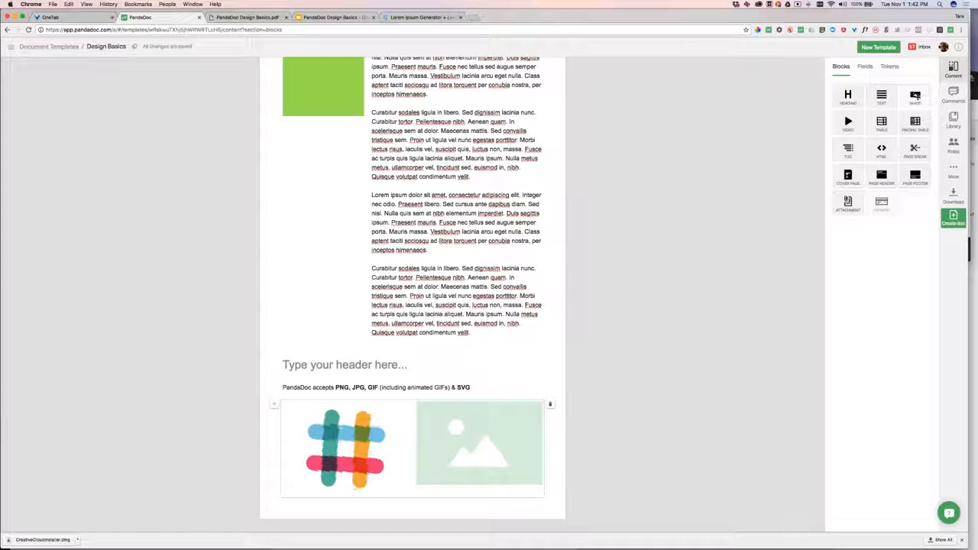
left_click_drag(915, 95, 473, 386)
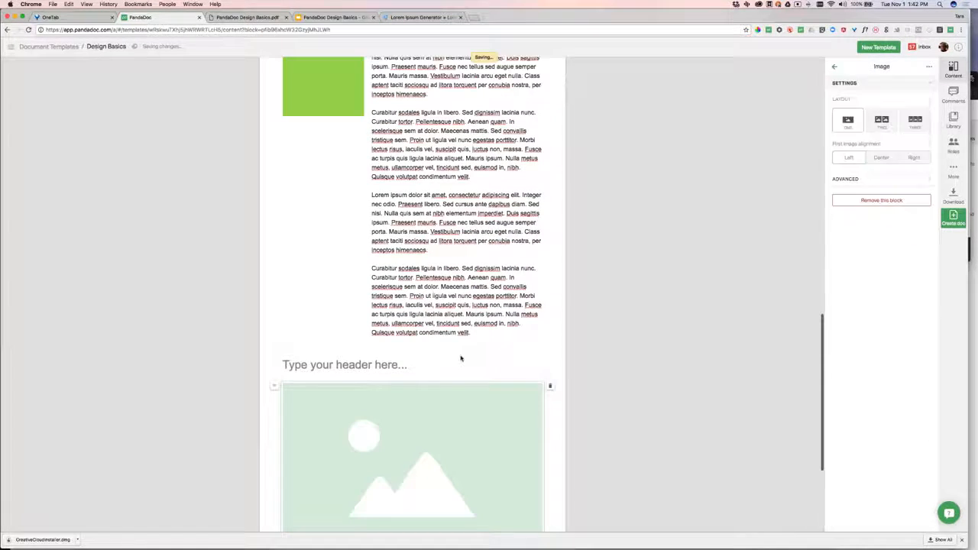
scroll(569, 375, "down", 5)
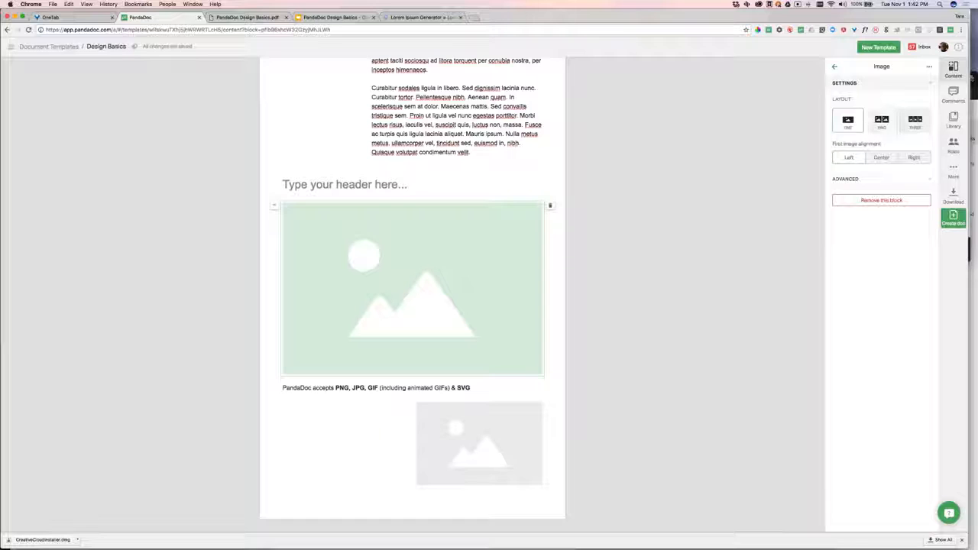
left_click(882, 120)
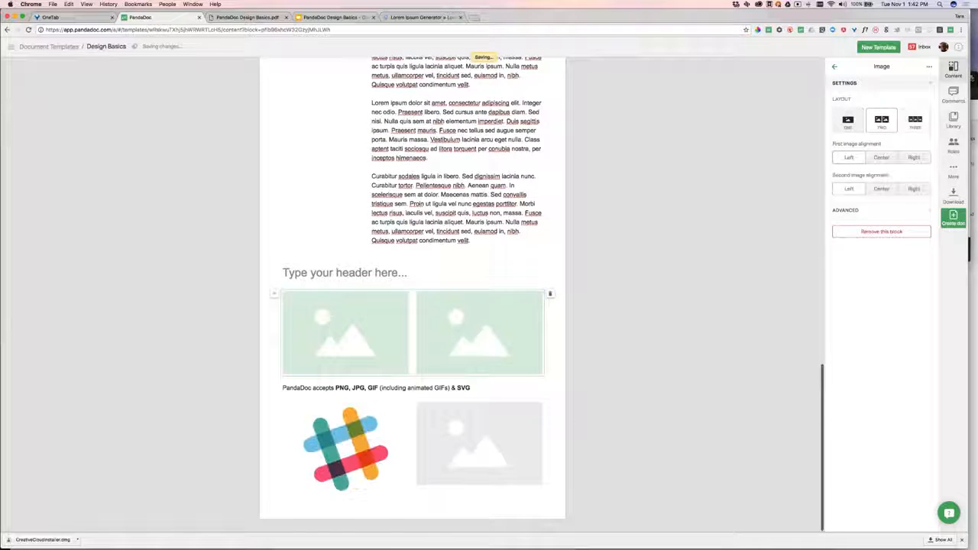
left_click(915, 120)
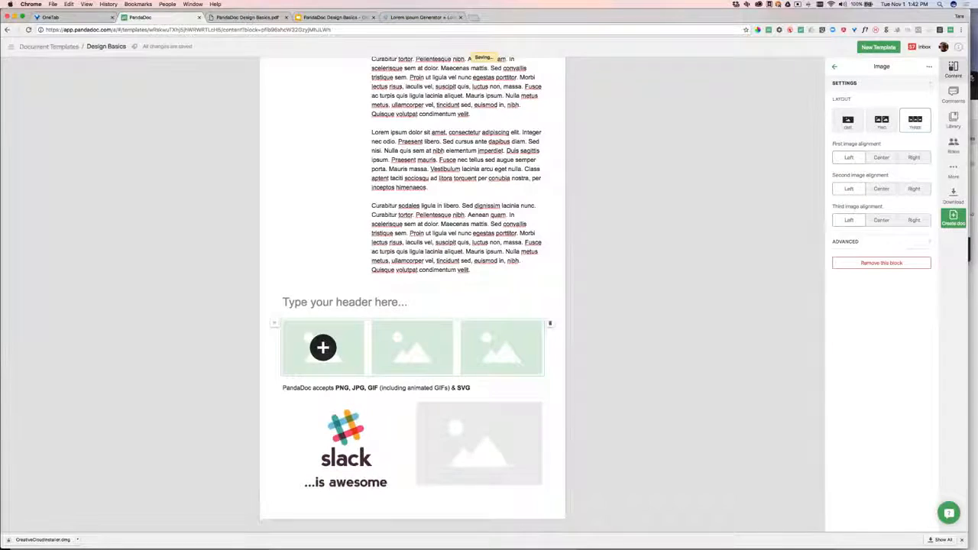
Step: Fill the first image placeholder with the red target icon and the second with the yellow chart icon from the image library
left_click(322, 348)
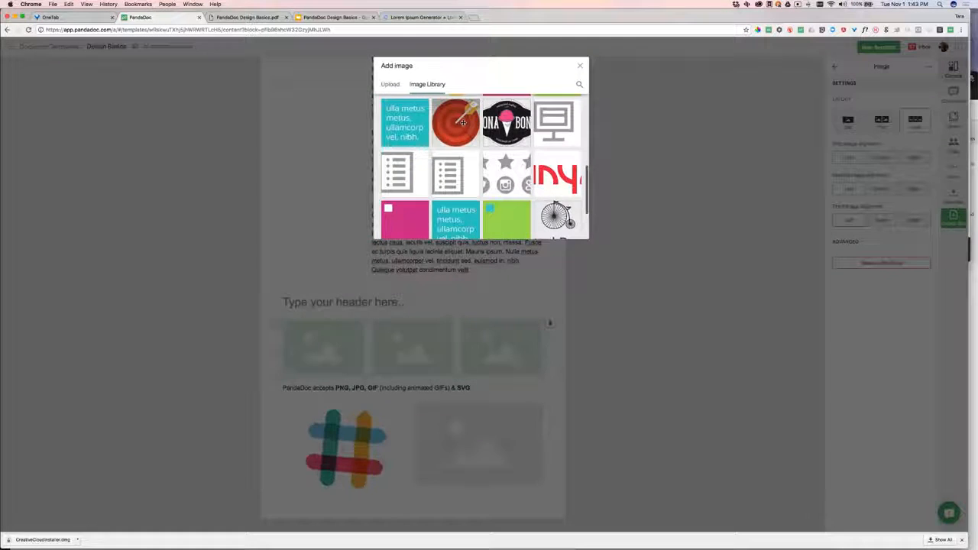
left_click(457, 124)
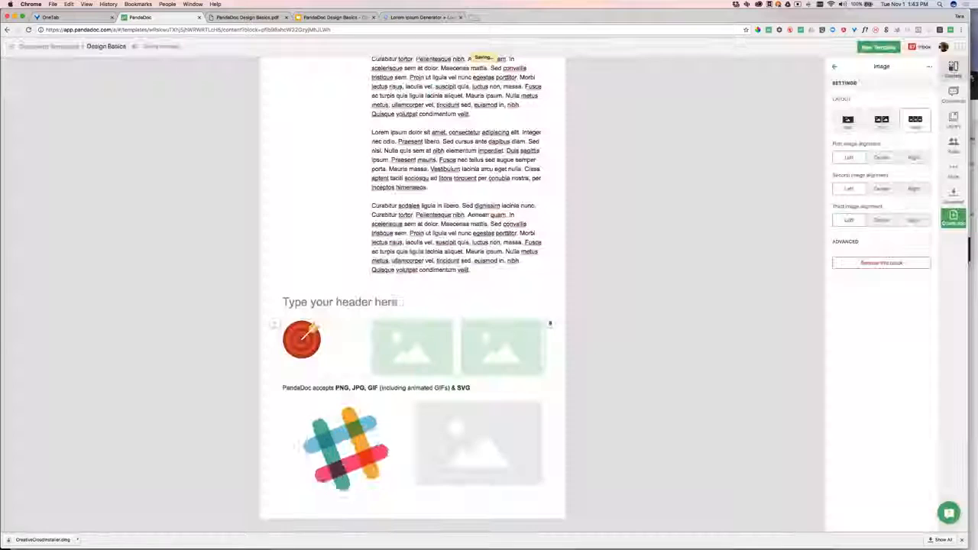
left_click(411, 347)
left_click(427, 84)
scroll(463, 186, "down", 4)
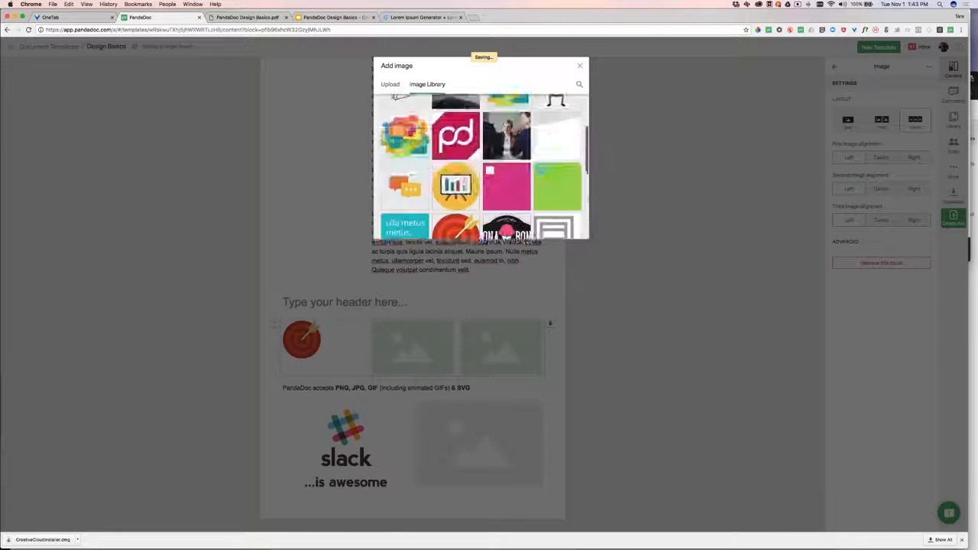
scroll(553, 122, "down", 3)
scroll(553, 122, "down", 2)
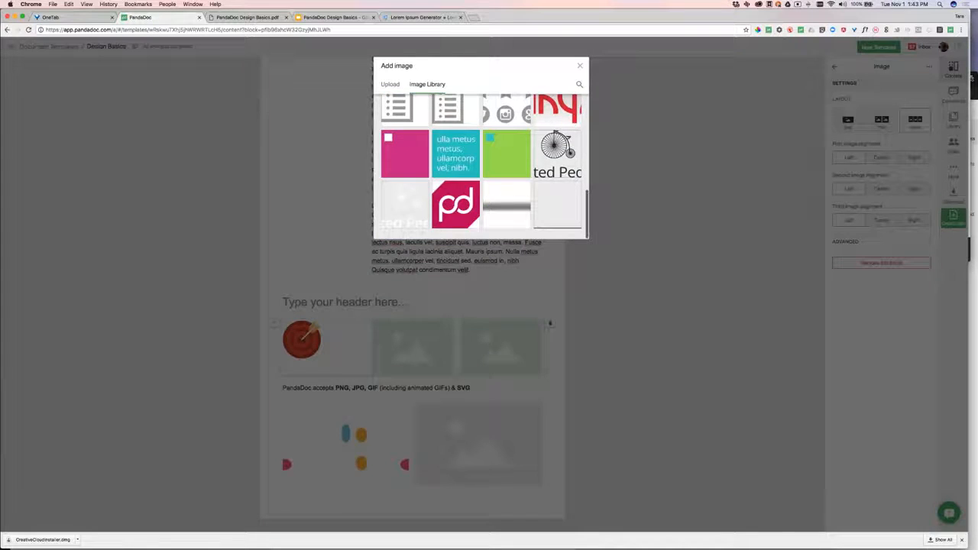
scroll(519, 200, "up", 6)
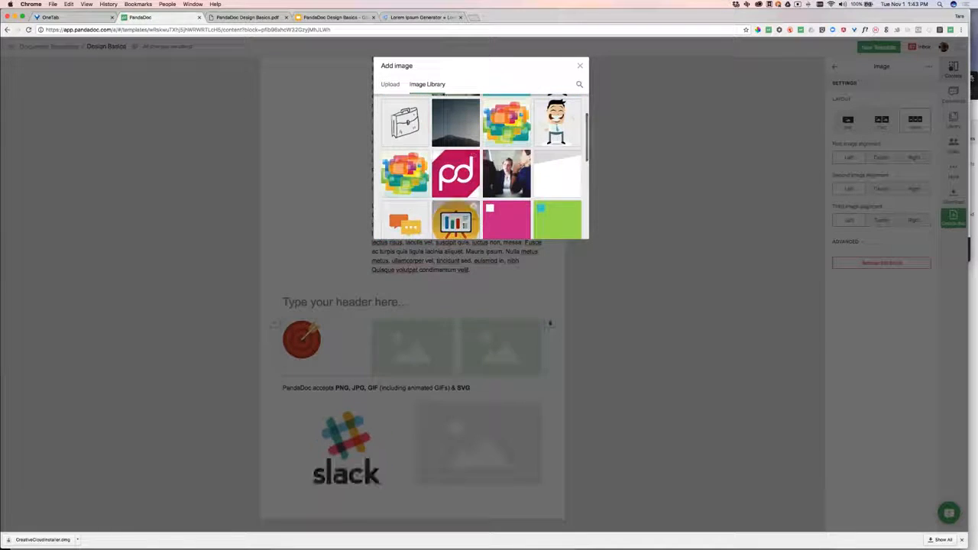
left_click(457, 204)
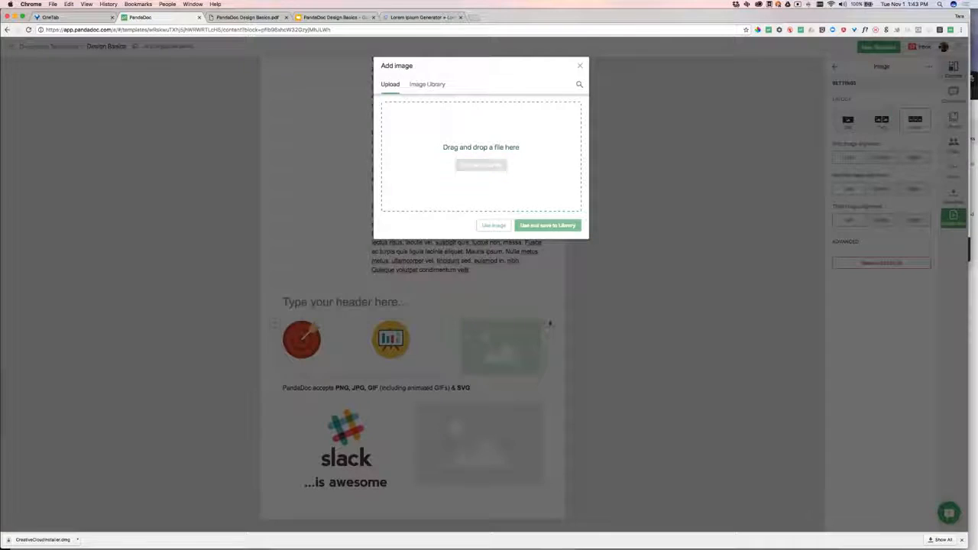
Step: Fill the third image placeholder with the orange chat bubbles icon from the image library
left_click(427, 85)
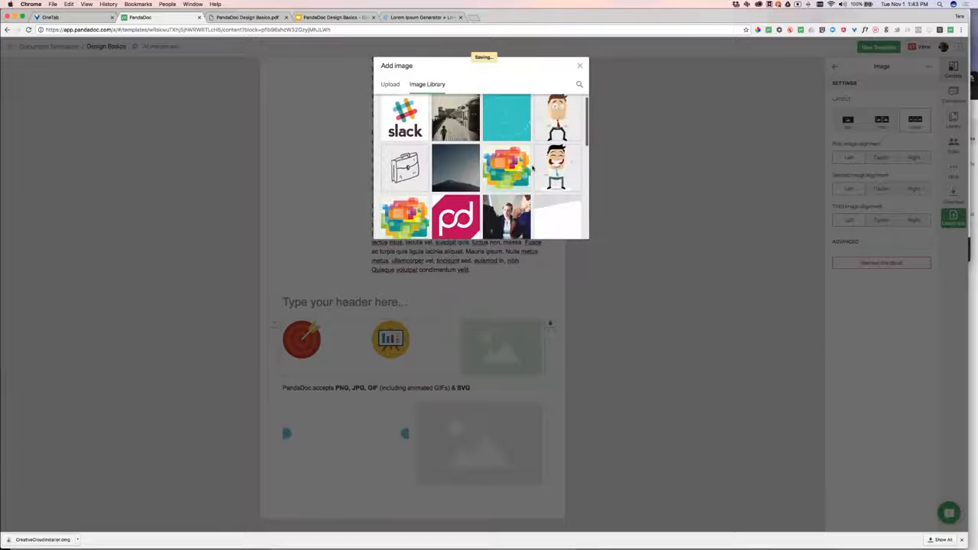
scroll(489, 174, "down", 2)
scroll(481, 174, "down", 1)
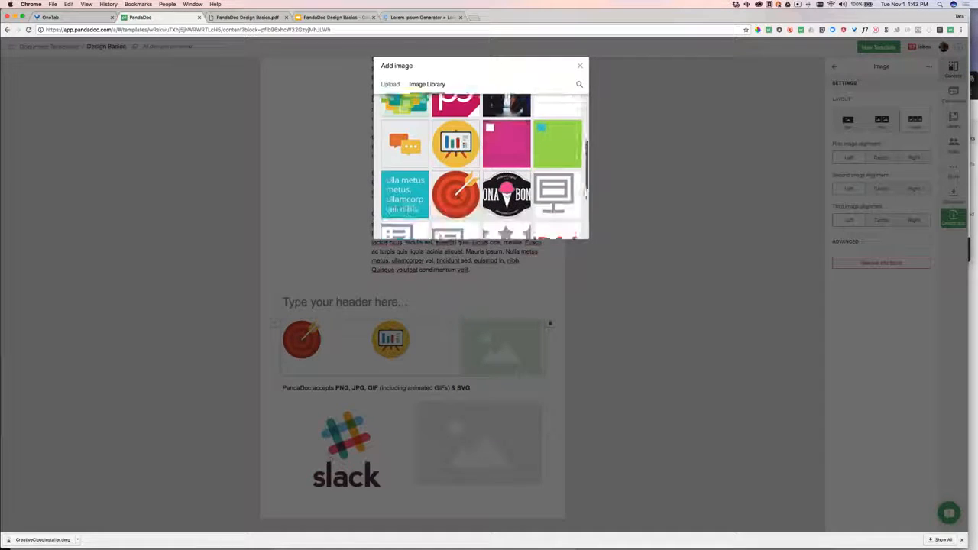
left_click(404, 136)
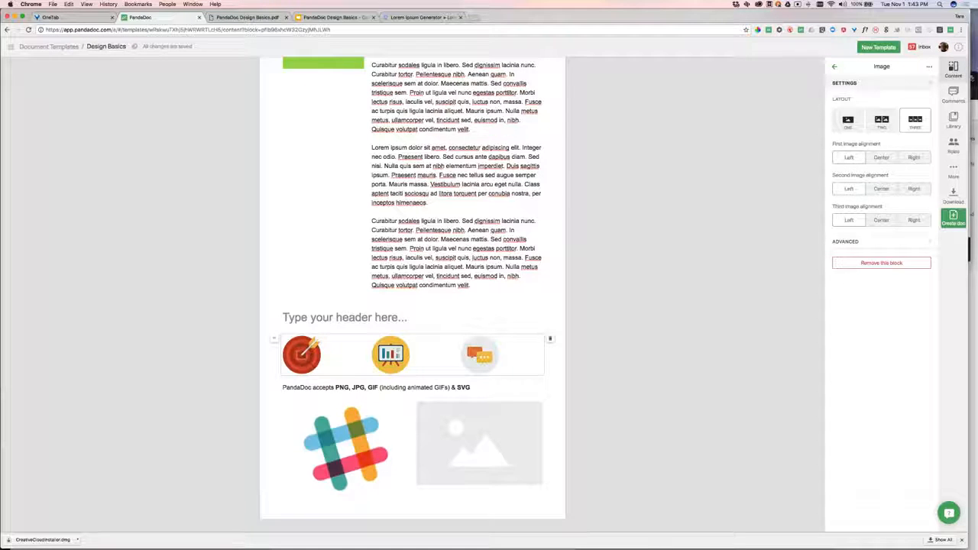
Step: Set the alignment of all three icons in the image block to center
left_click(880, 157)
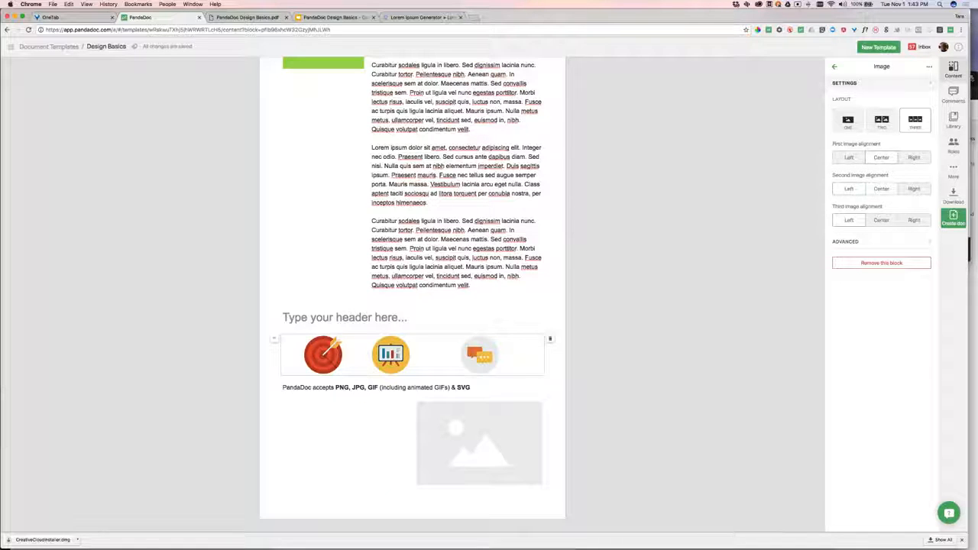
left_click(889, 188)
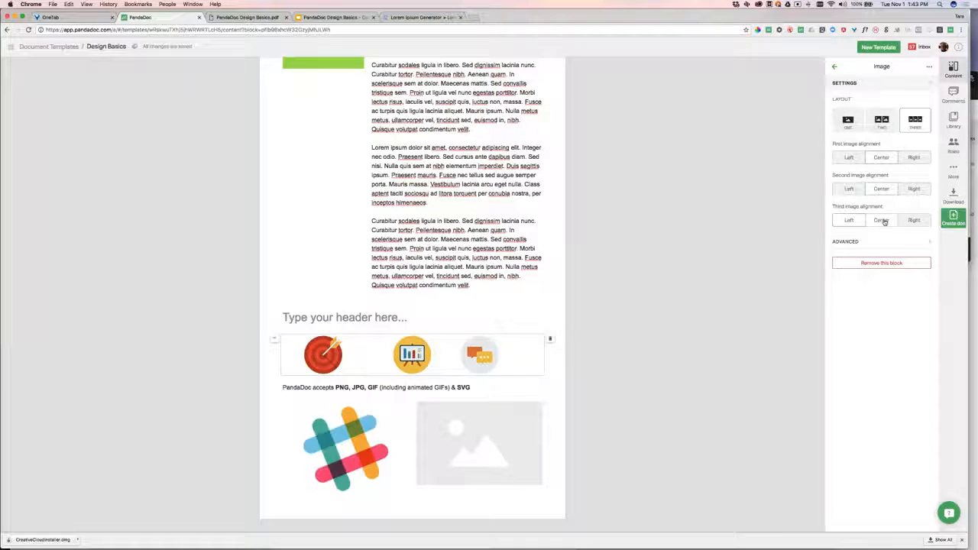
left_click(882, 221)
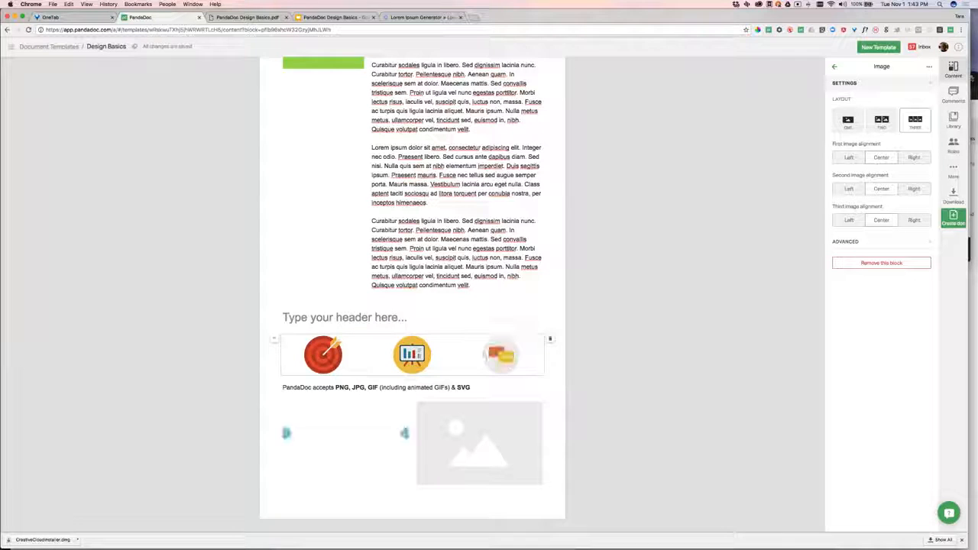
Step: Align the first icon left and the third icon right, and deselect the image block
left_click(849, 157)
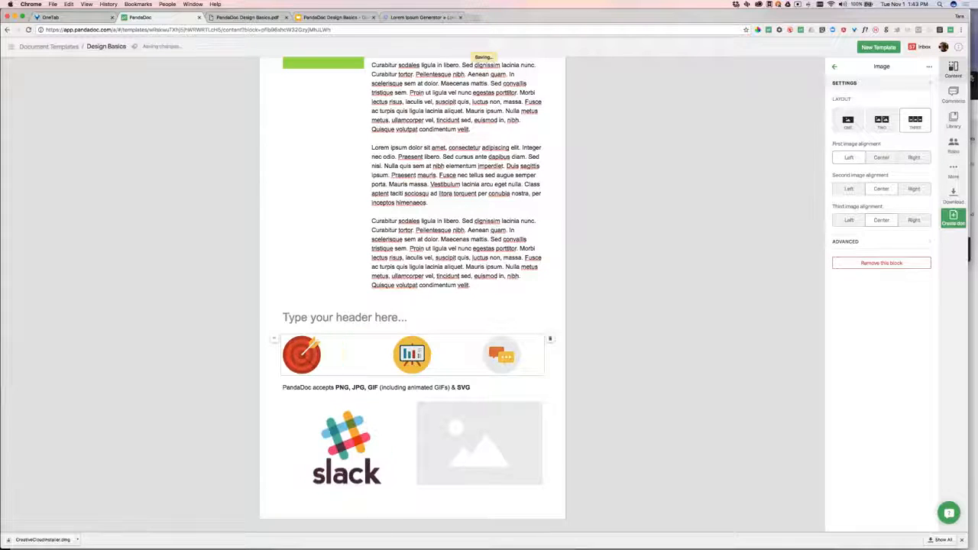
left_click(914, 220)
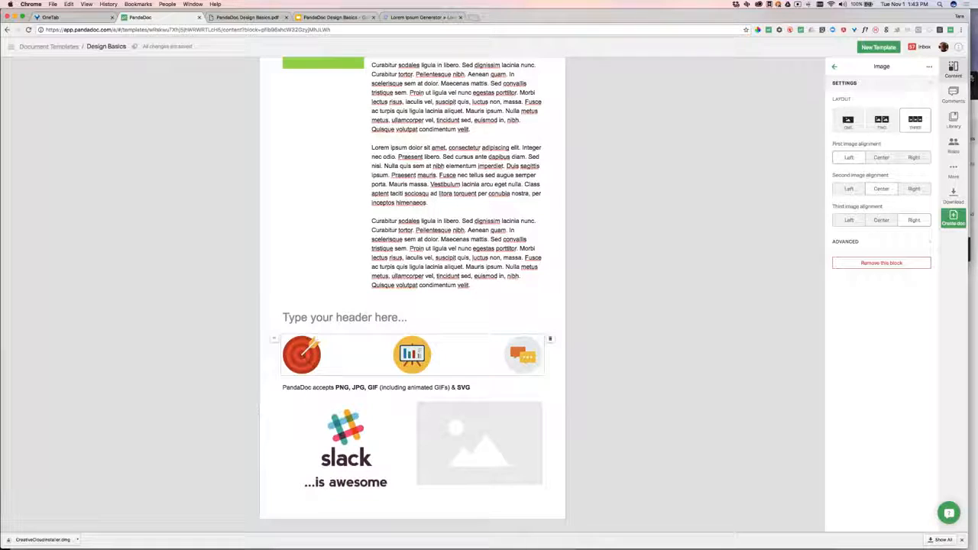
left_click(629, 354)
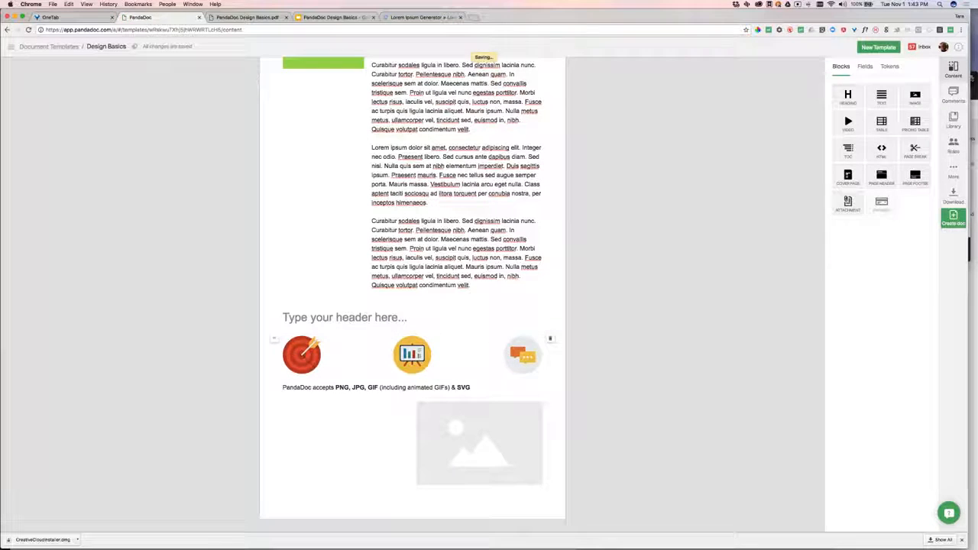
Step: Inspect the settings of the icon row and the Slack image block with its empty second placeholder
left_click(479, 372)
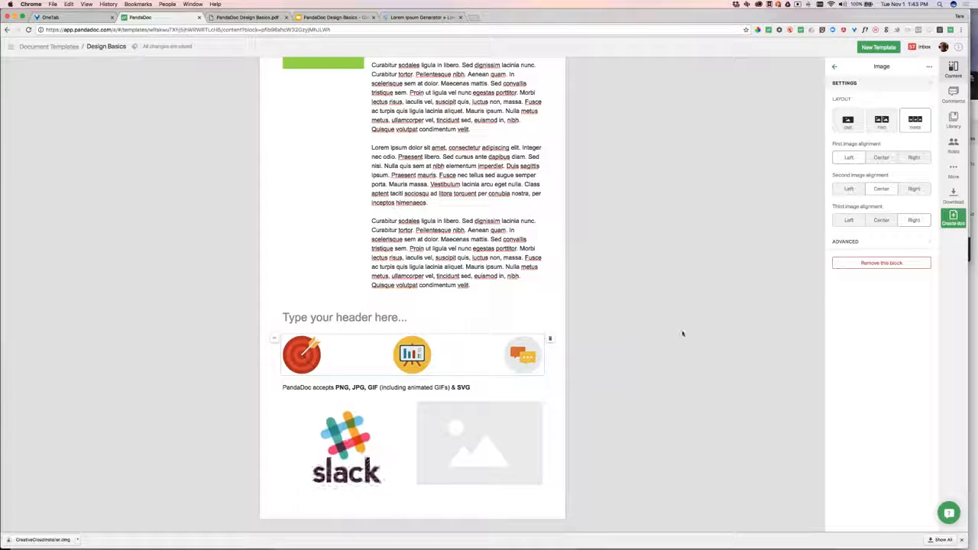
left_click(479, 442)
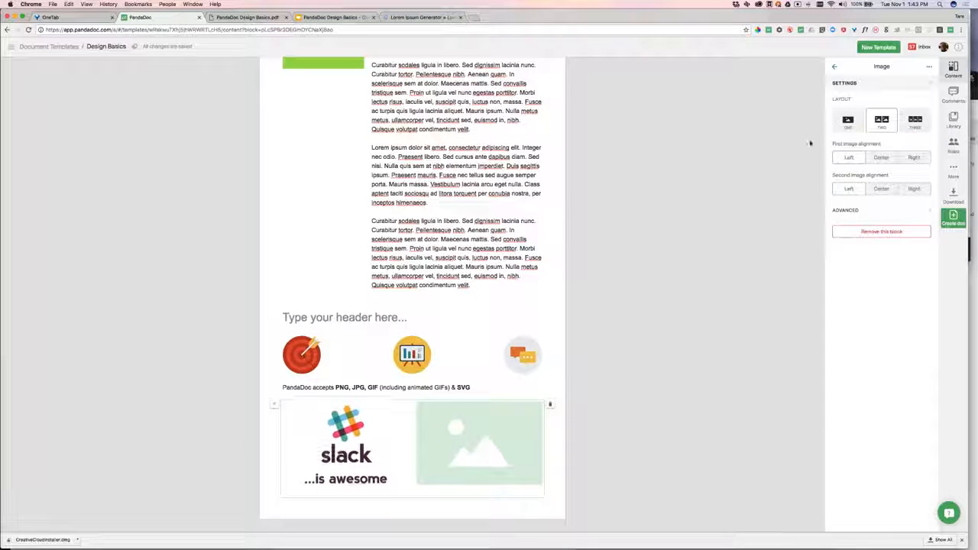
mouse_move(478, 442)
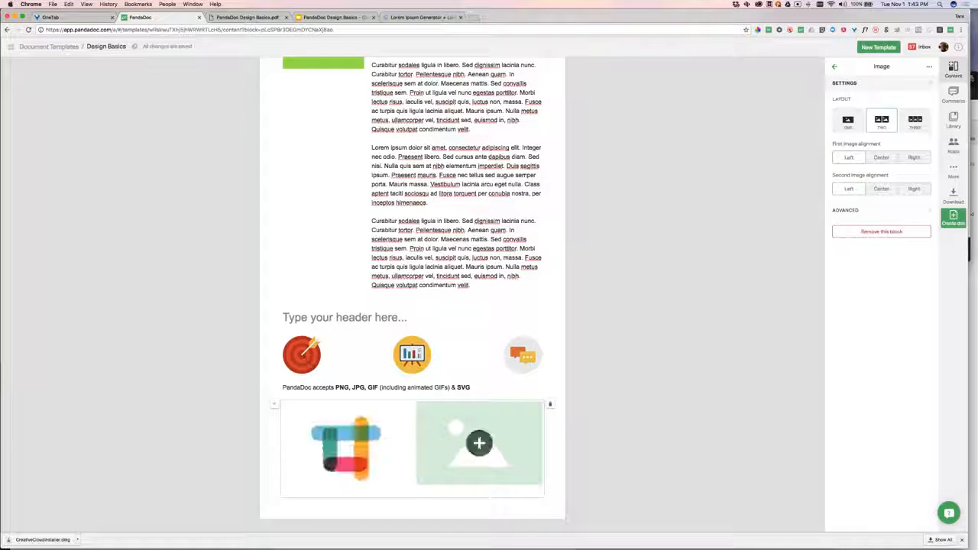
left_click(647, 360)
Step: Open the template's print version, cancel the print dialog and review the PDF through to its last page
left_click(952, 171)
left_click(869, 119)
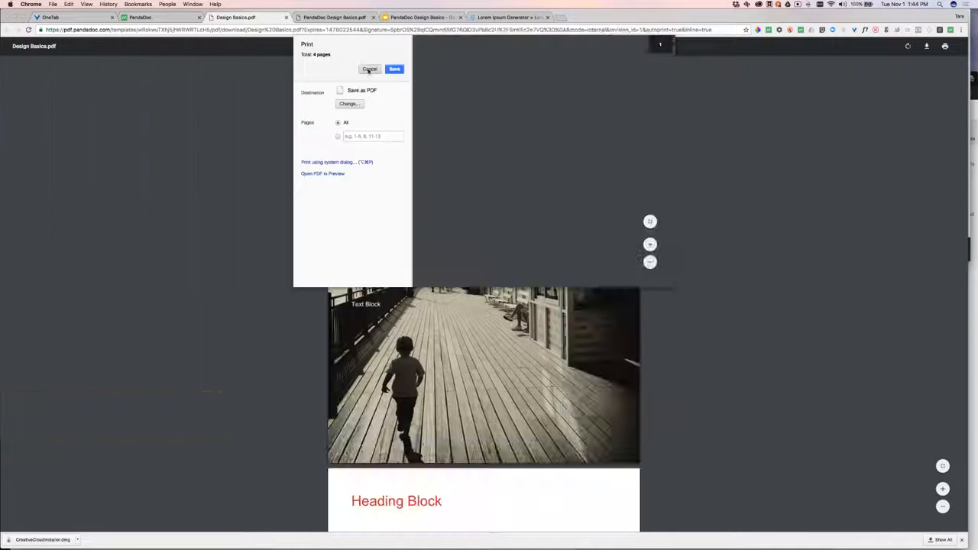
left_click(369, 70)
scroll(473, 245, "down", 15)
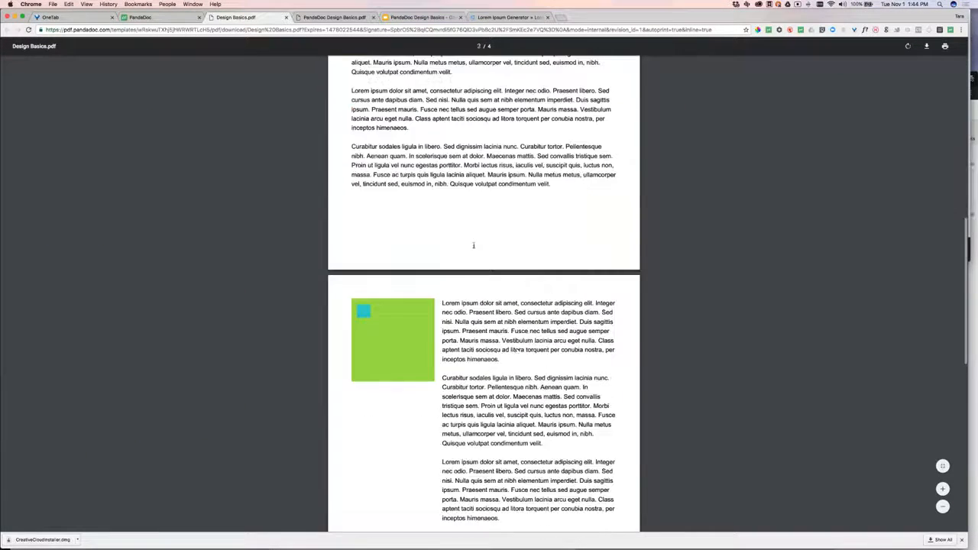
scroll(473, 245, "down", 3)
scroll(472, 245, "down", 10)
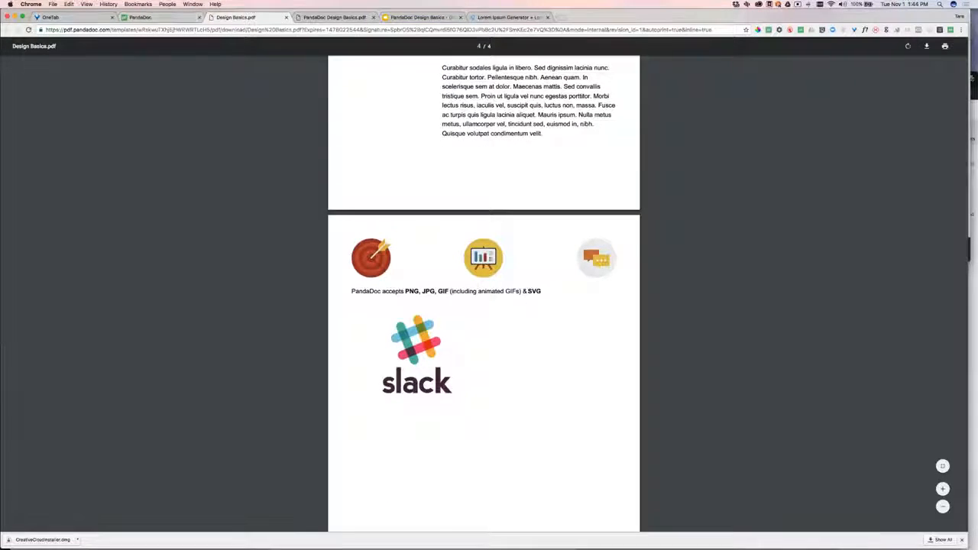
Step: Compare the empty placeholder beside the Slack image in the template with the same spot in Design Basics.pdf
left_click(145, 17)
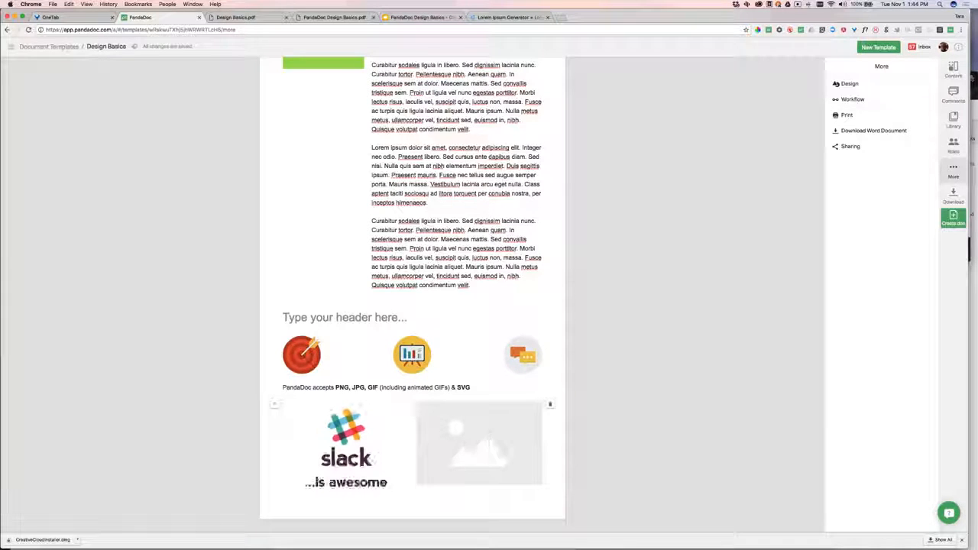
left_click(235, 17)
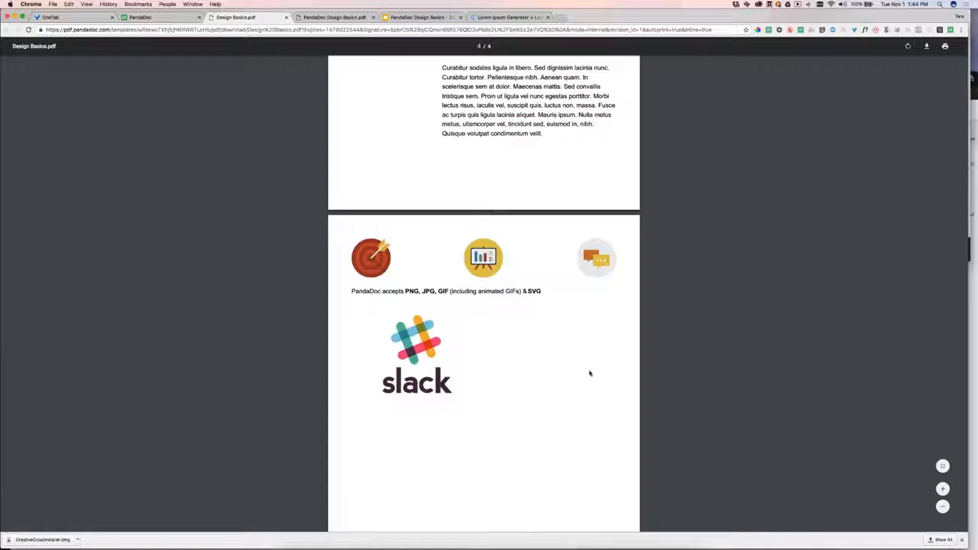
left_click(145, 16)
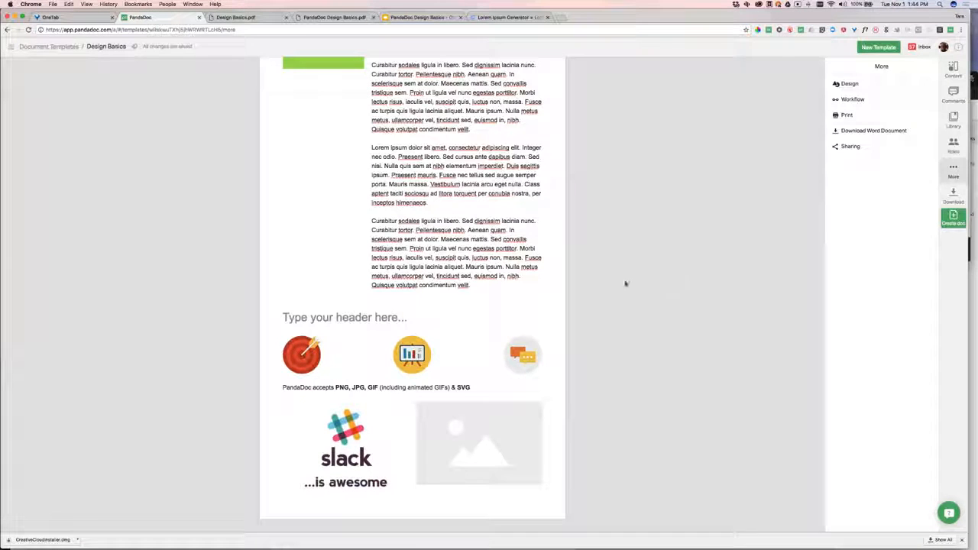
Step: Change the Slack image block to the one-image layout and deselect it
left_click(398, 432)
left_click(847, 120)
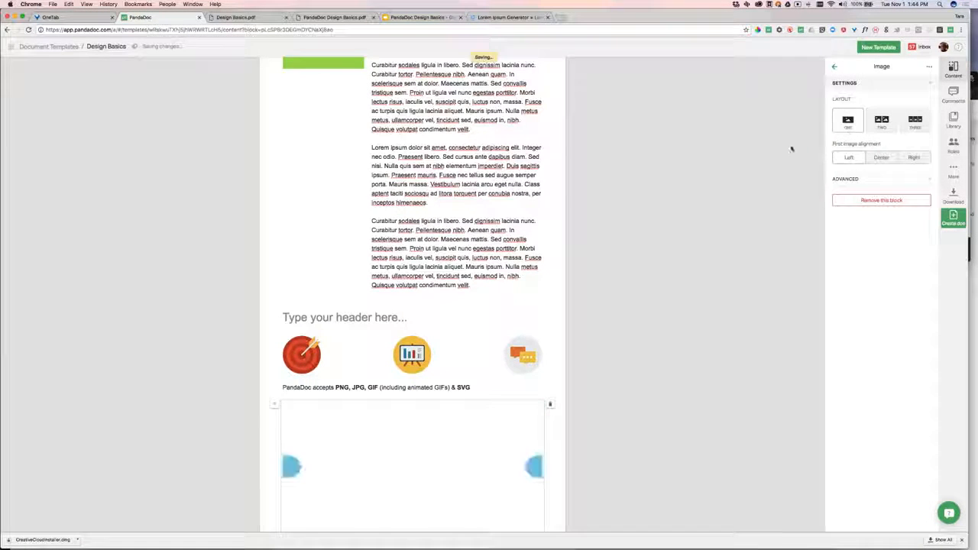
left_click(737, 257)
scroll(670, 314, "down", 3)
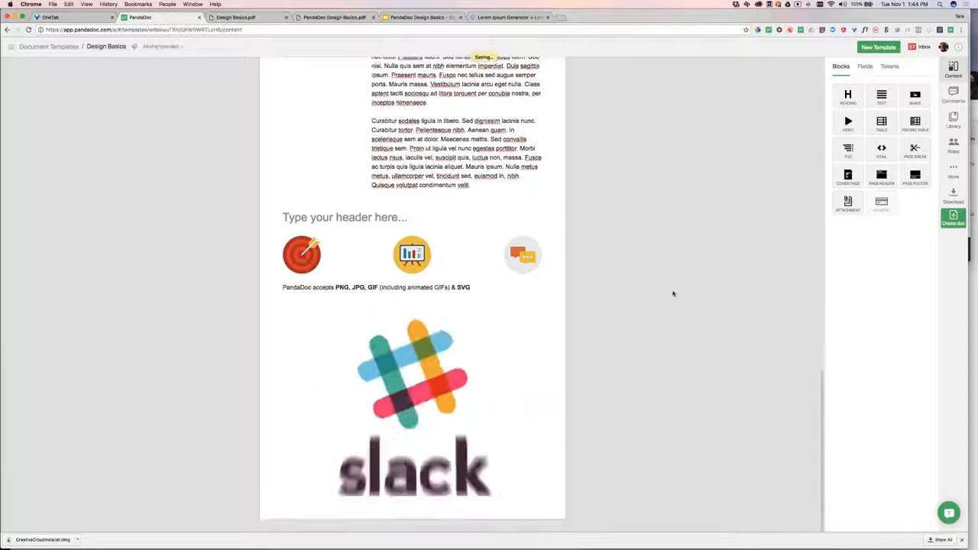
Step: Switch to the PandaDoc Design Basics.pdf tab and review the table example with icons beside text
left_click(243, 16)
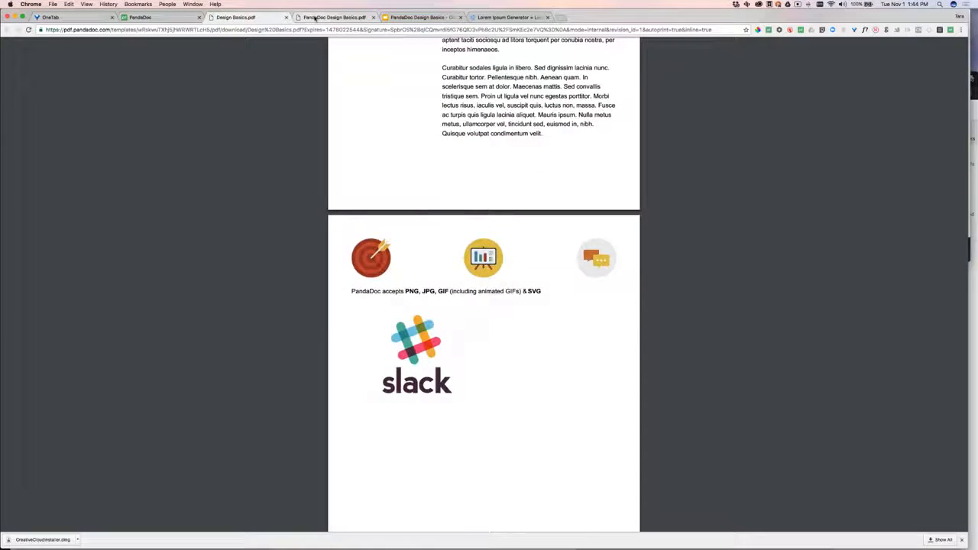
left_click(315, 17)
scroll(544, 238, "down", 10)
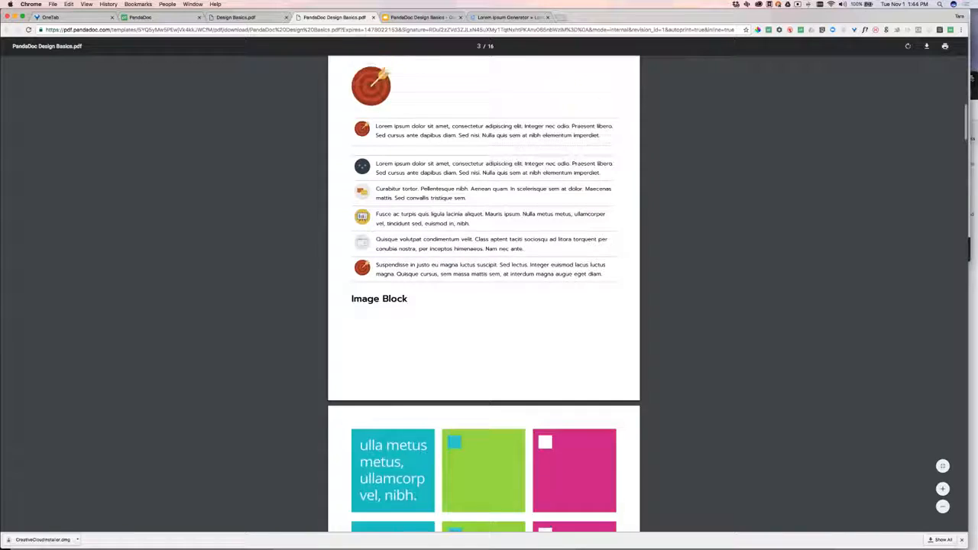
scroll(486, 295, "up", 3)
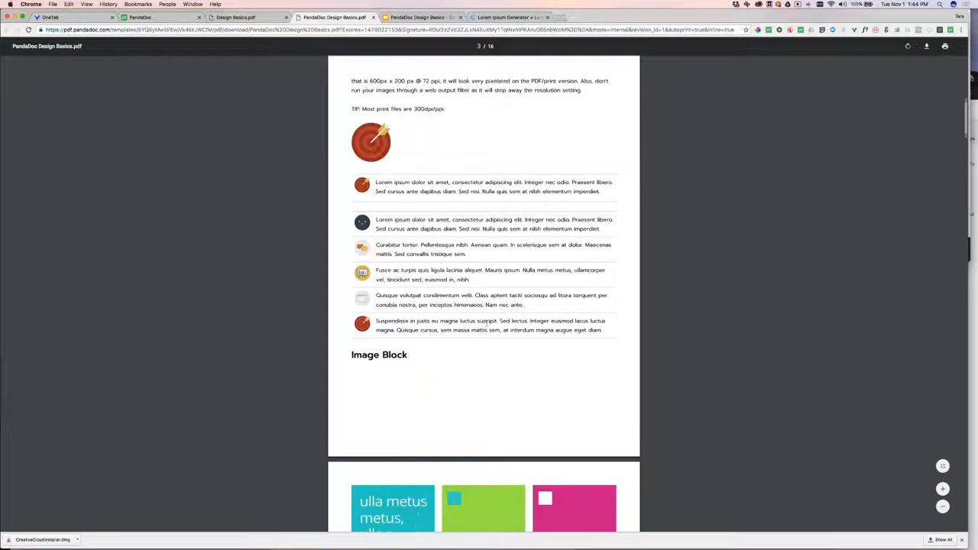
Step: Return to the PandaDoc template and add a table block below the Slack image
left_click(139, 17)
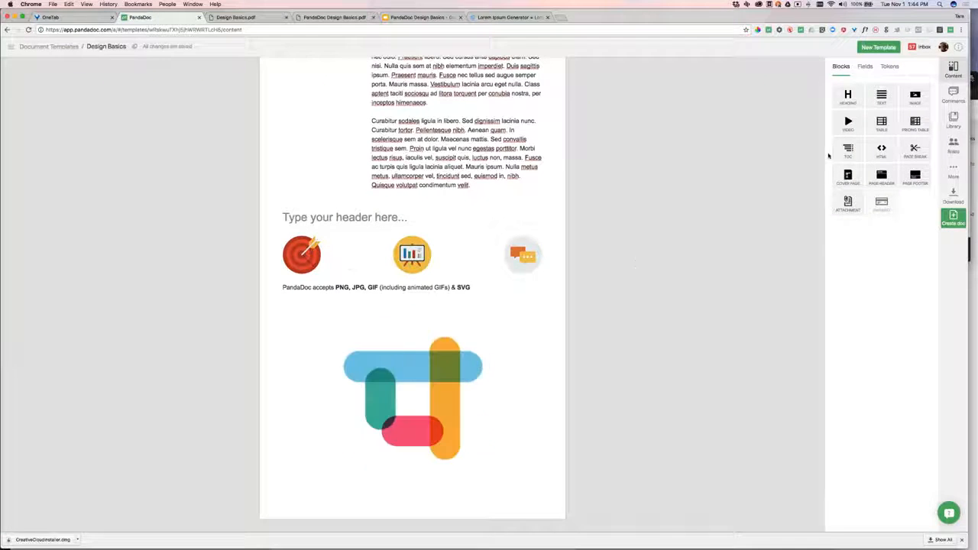
left_click_drag(881, 122, 472, 475)
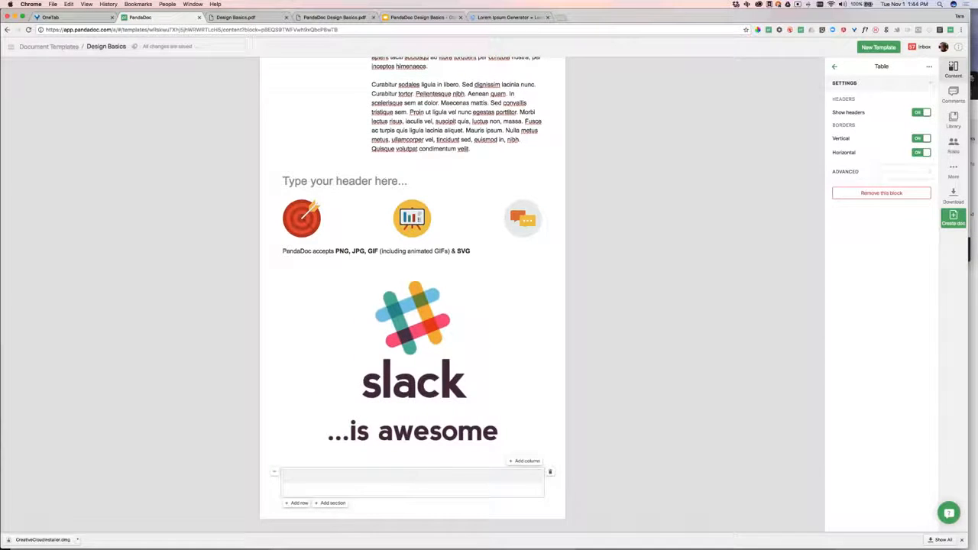
Step: Insert the red target icon from the image library into the table's row below the header and add another row
left_click(391, 487)
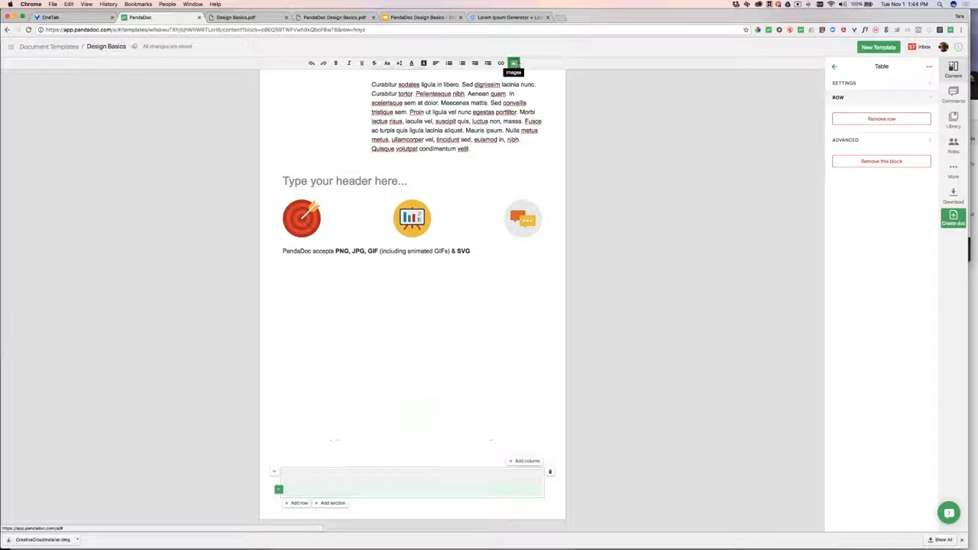
left_click(514, 63)
left_click(426, 86)
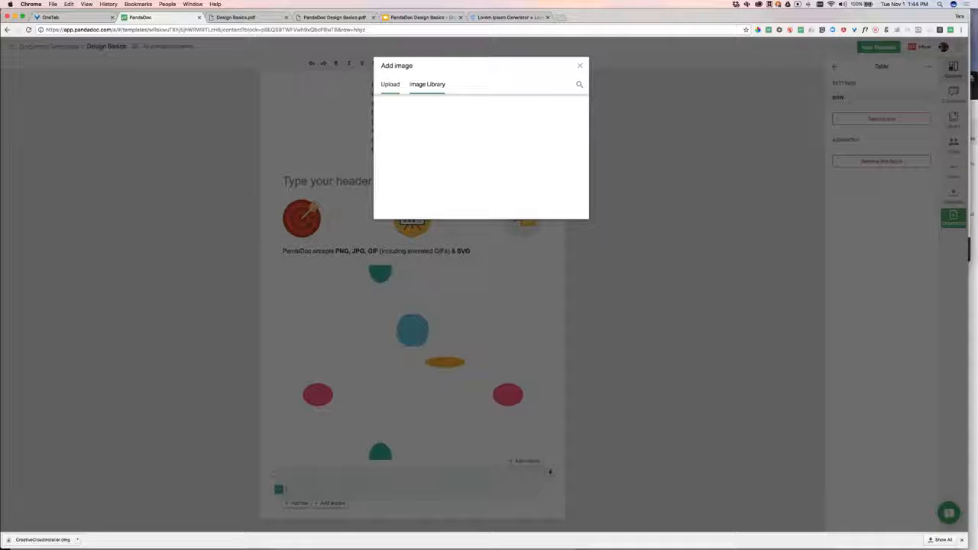
scroll(461, 153, "down", 10)
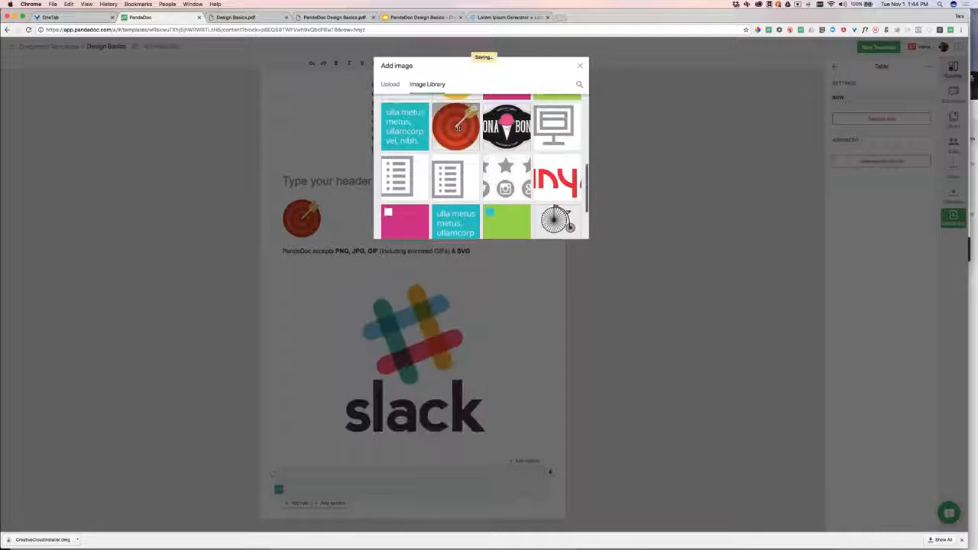
left_click(461, 117)
scroll(413, 305, "down", 1)
left_click(298, 503)
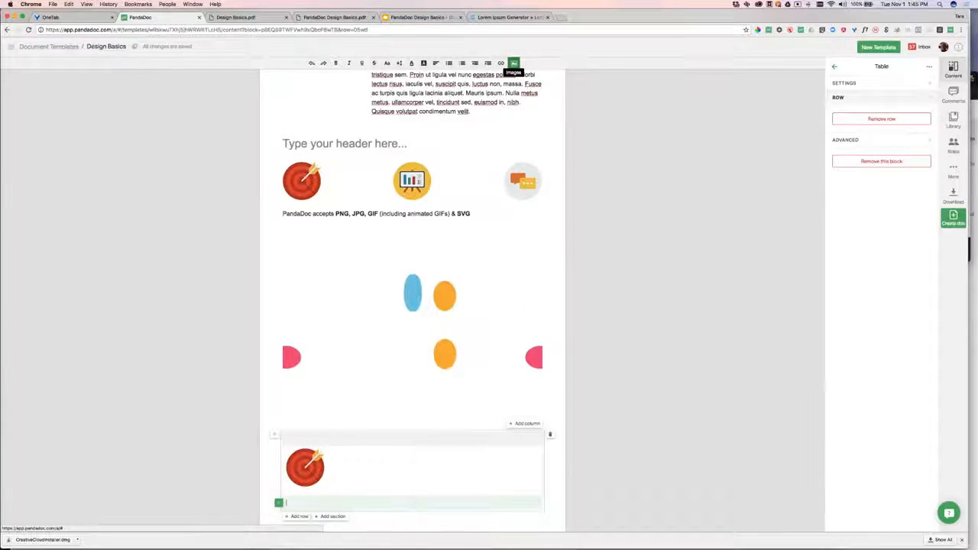
Step: Insert the yellow chart icon from the image library into the table row below the target icon and add another row
left_click(514, 62)
left_click(427, 85)
scroll(458, 162, "down", 10)
scroll(458, 162, "up", 5)
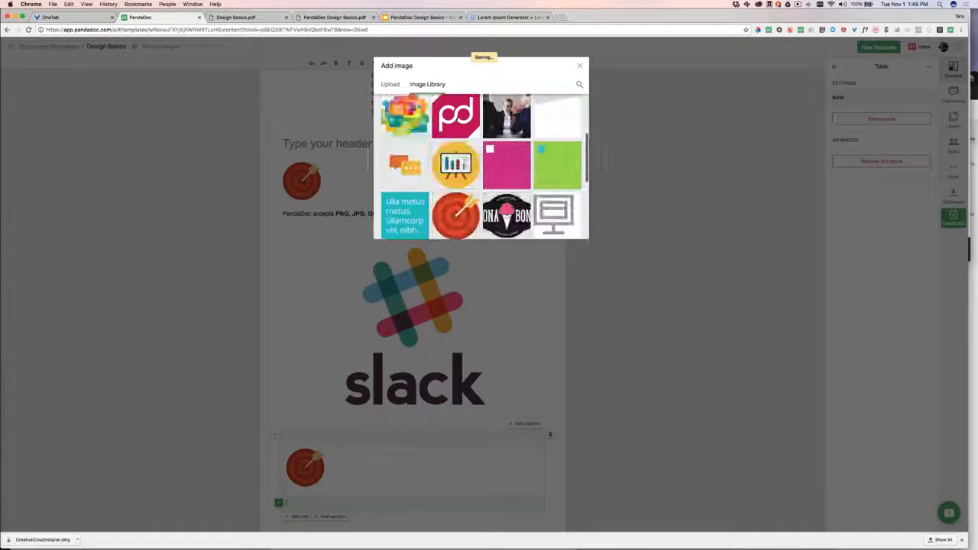
left_click(455, 164)
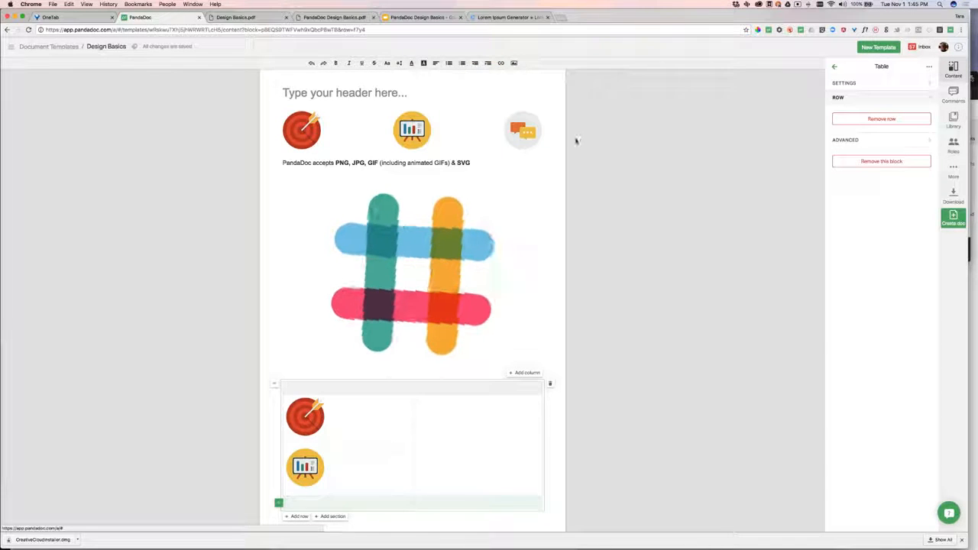
Step: Insert the orange speech-bubble icon from the image library into the table's last row and deselect the table
left_click(513, 63)
left_click(427, 84)
scroll(481, 164, "down", 5)
scroll(481, 164, "up", 3)
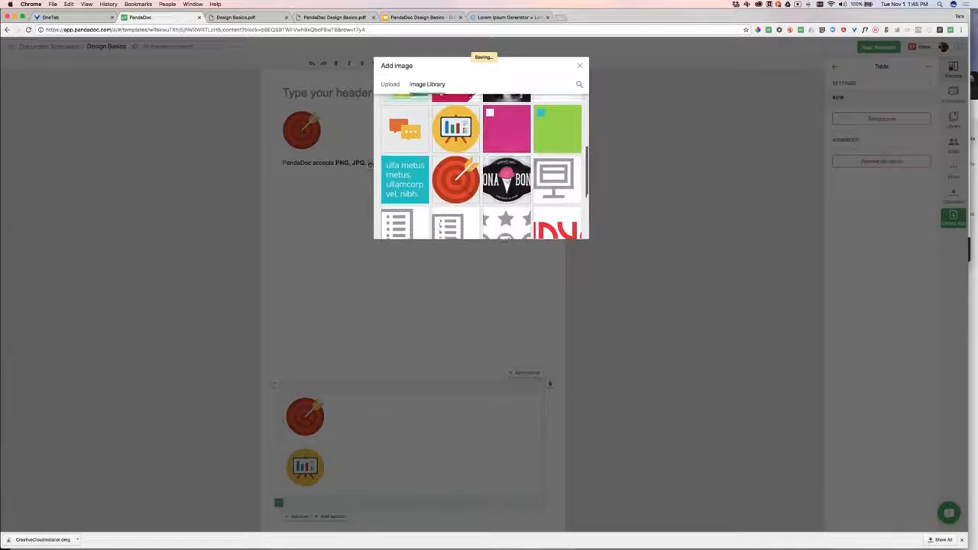
left_click(405, 128)
scroll(435, 368, "down", 2)
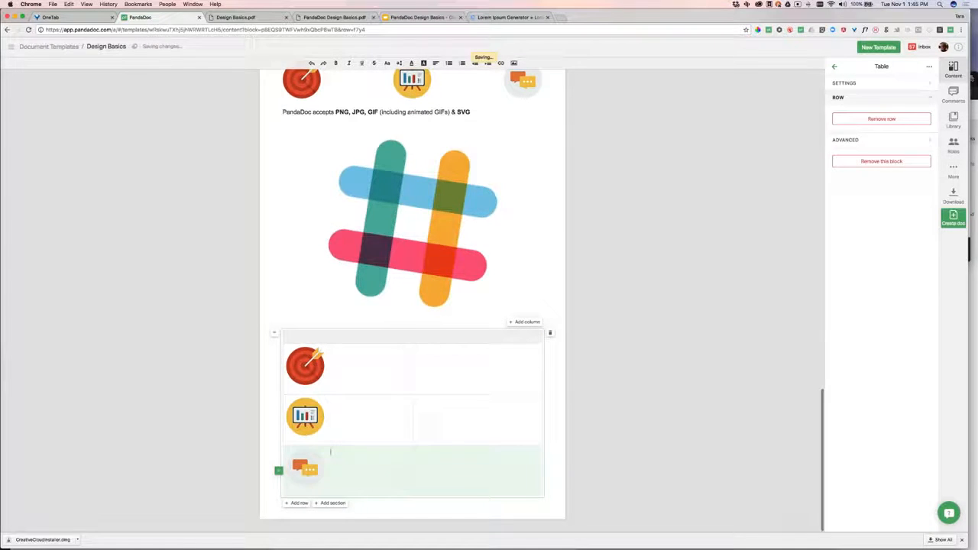
left_click(609, 402)
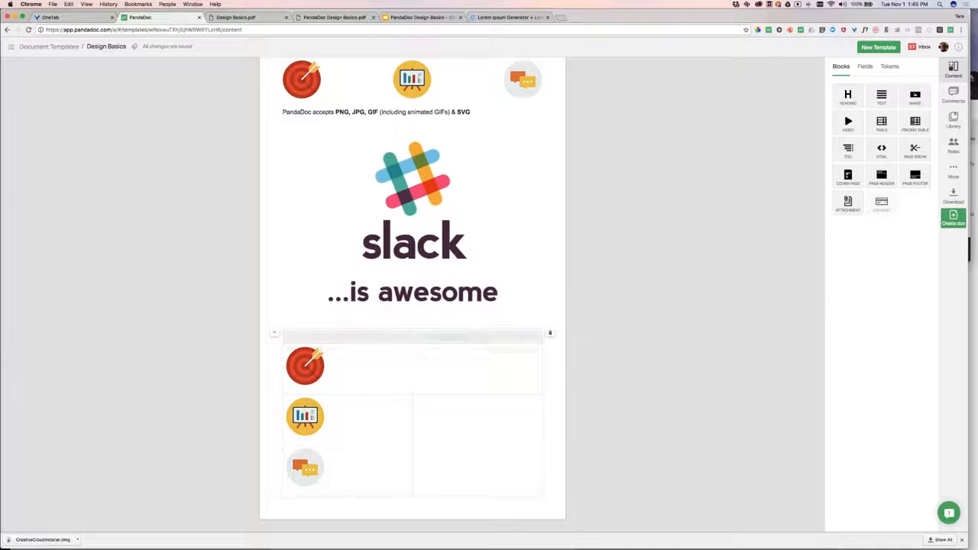
Step: Narrow the table's icon column to a slim strip and remove the Slack image block above the table
left_click(449, 348)
left_click_drag(413, 334, 309, 345)
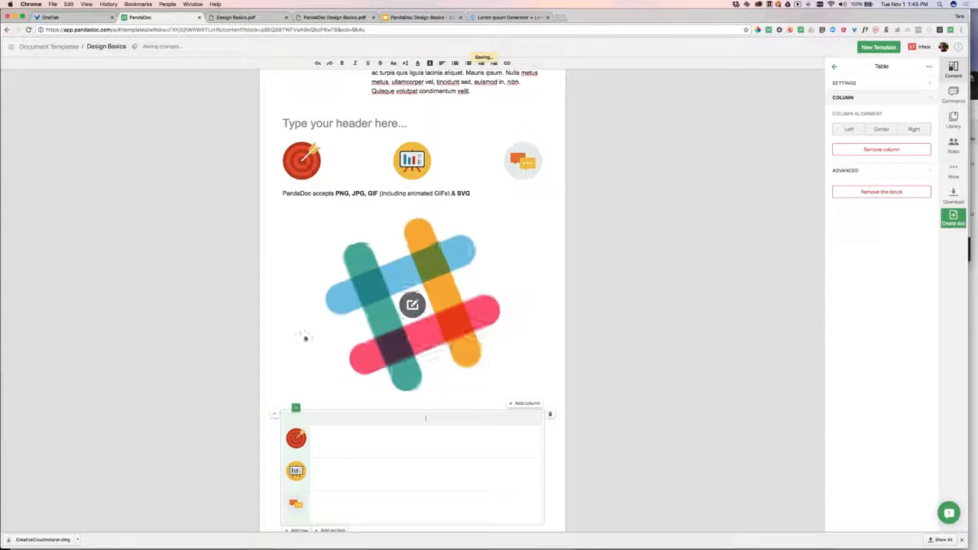
left_click(512, 244)
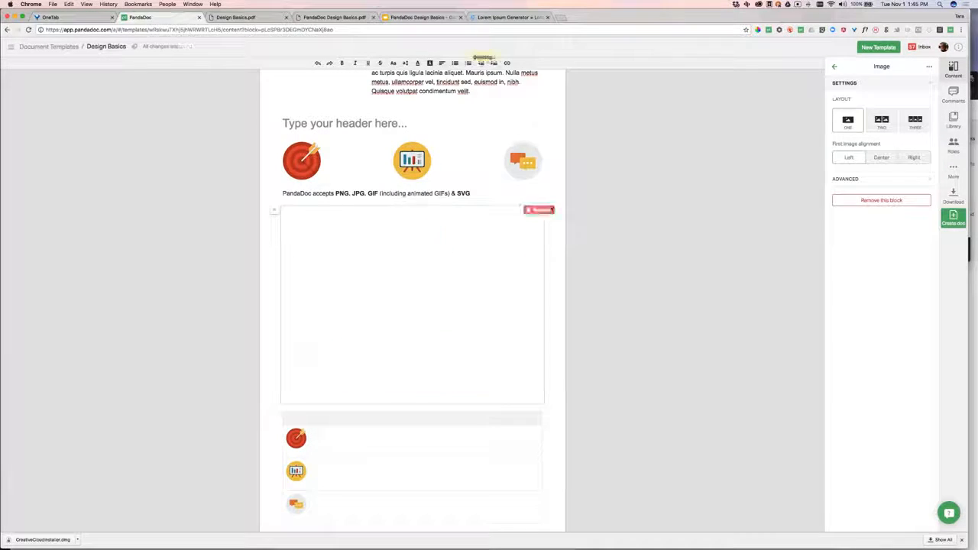
left_click(545, 211)
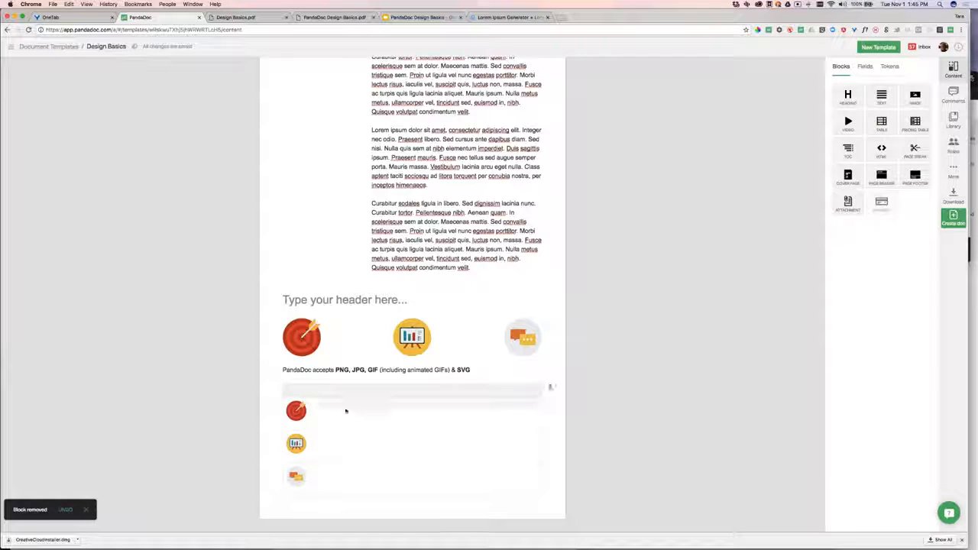
Step: Copy the text from "Curabitur sodales" to "Maecenas mattis." in the last paragraph into the cell beside each of the three table icons
left_click_drag(371, 203, 490, 223)
key("super+c")
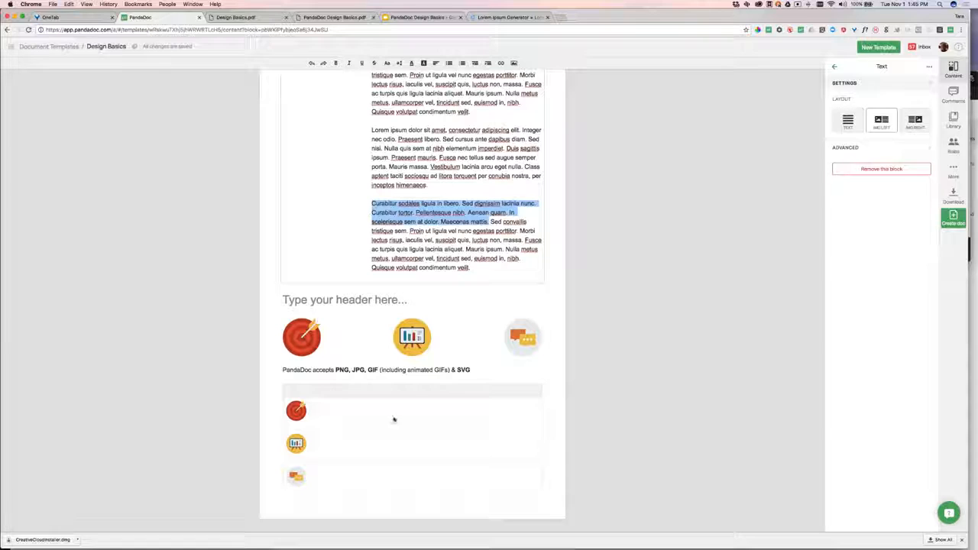
left_click_drag(413, 404, 397, 404)
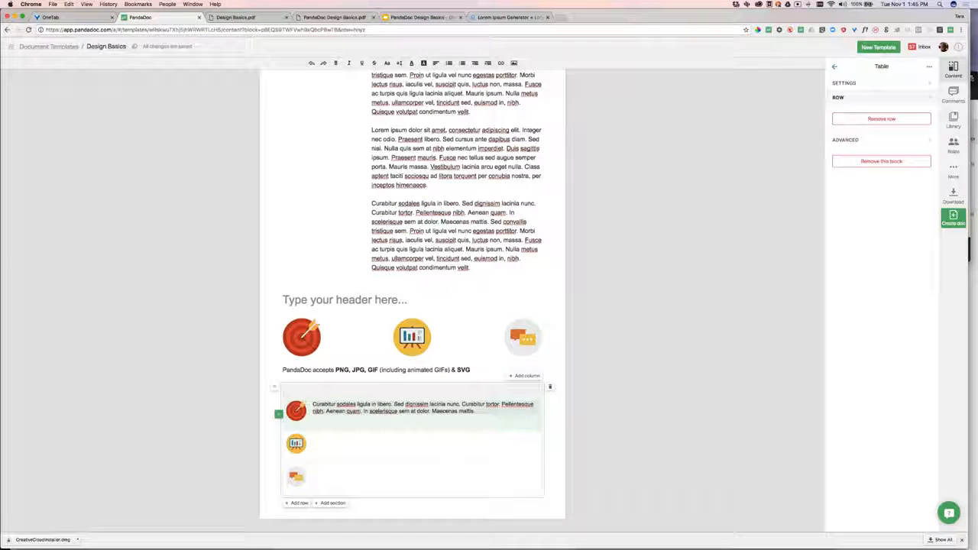
left_click(363, 440)
key("super+v")
left_click(356, 475)
key("super+v")
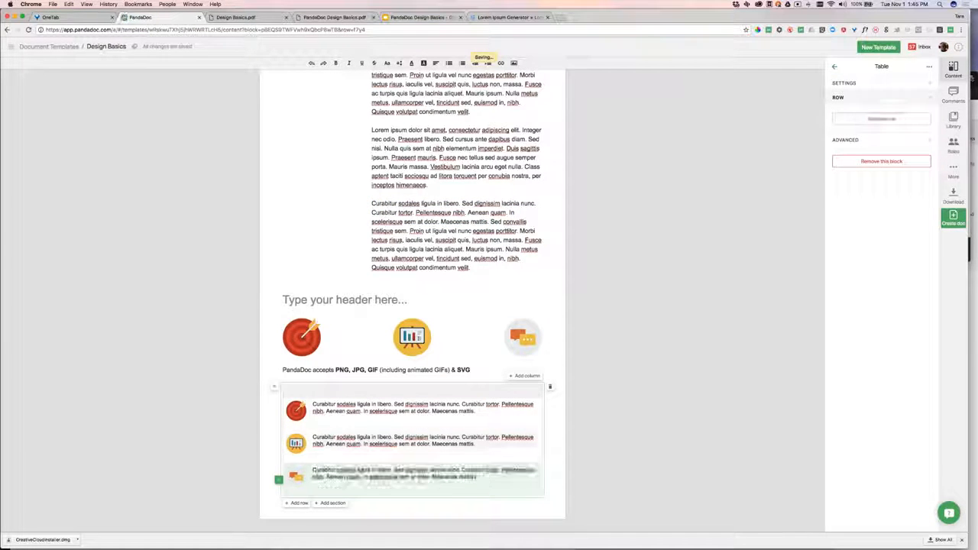
left_click(595, 403)
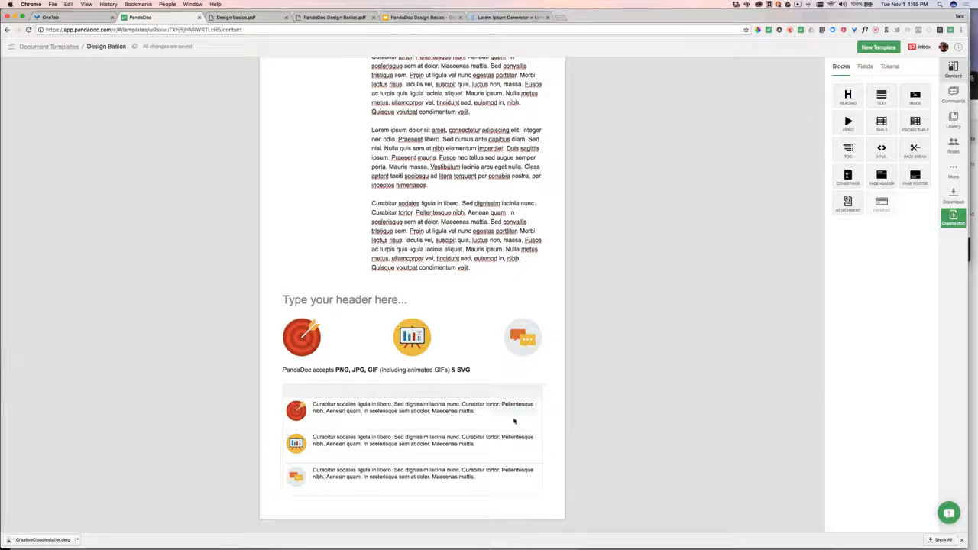
Step: Turn off the icon table's headers, vertical borders and horizontal borders
left_click(489, 413)
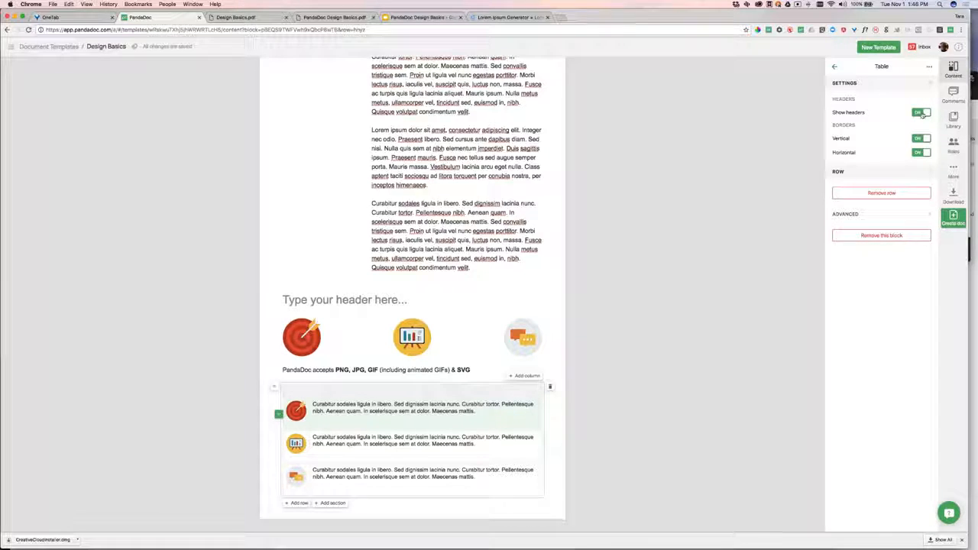
left_click(922, 113)
left_click(922, 138)
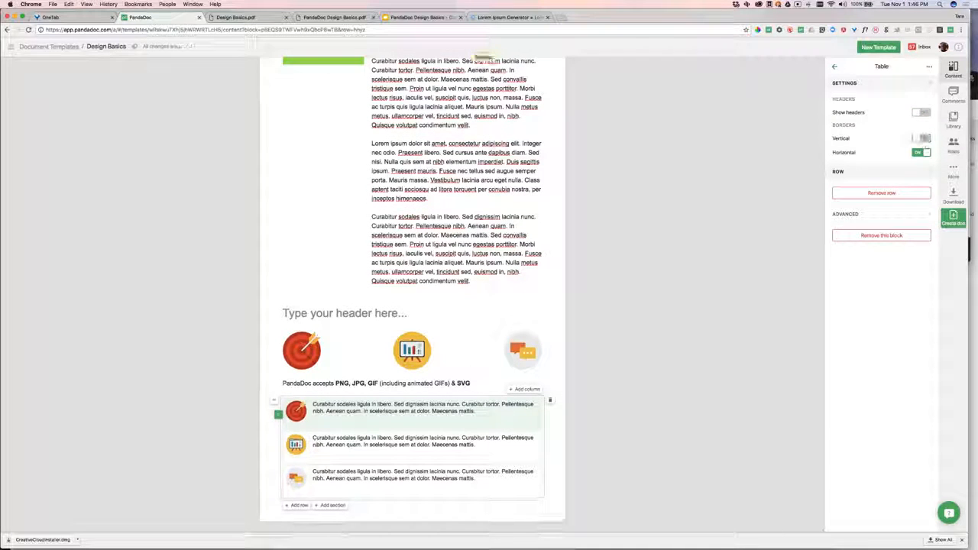
left_click(924, 152)
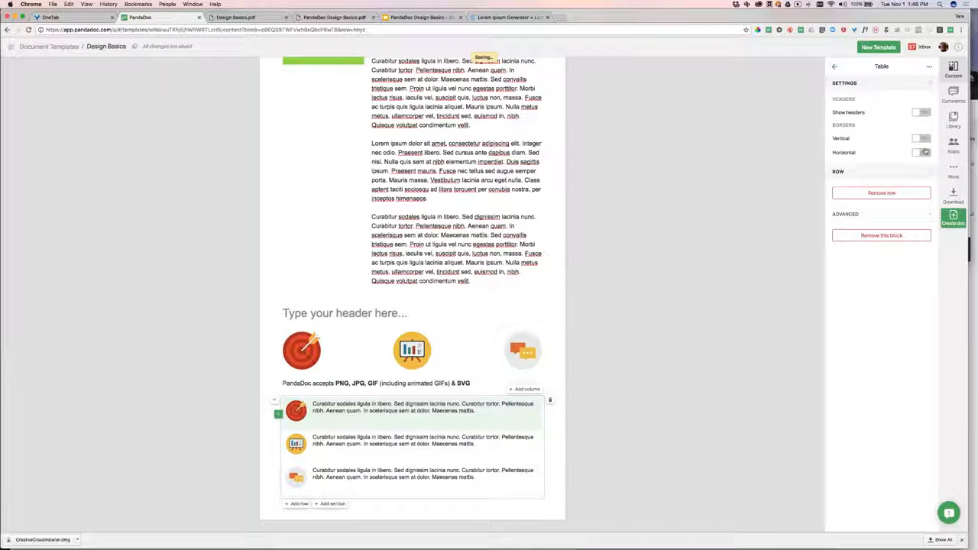
left_click(653, 338)
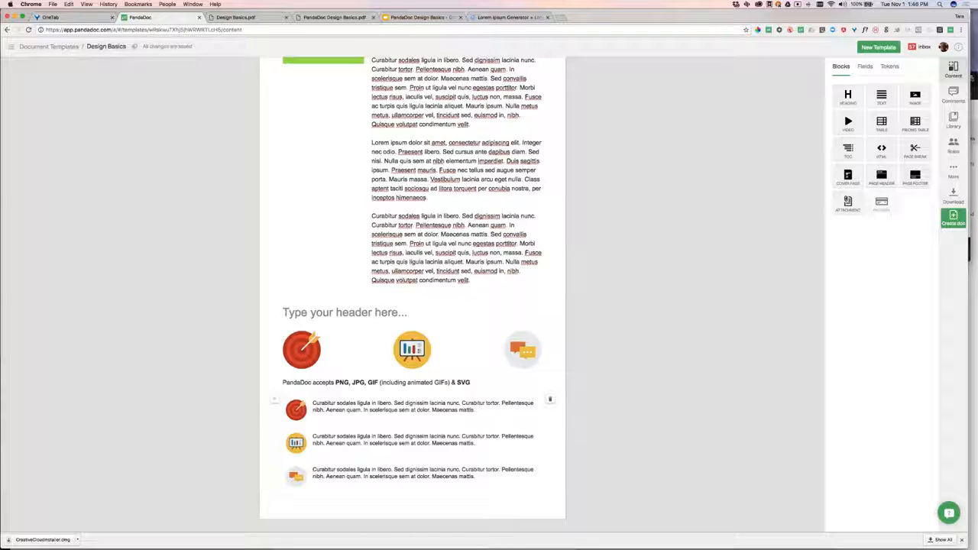
Step: Turn the icon table's horizontal borders back on and deselect the table
left_click(313, 470)
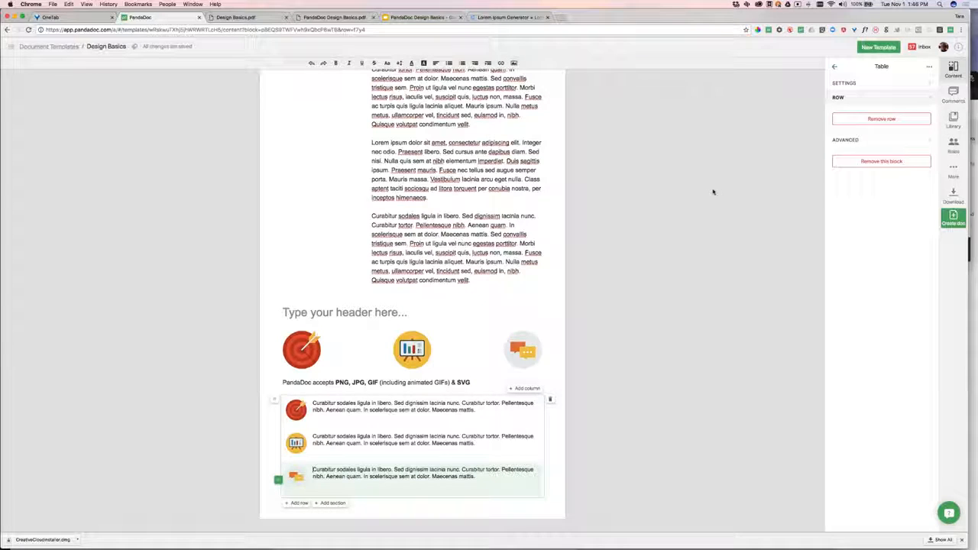
left_click(843, 83)
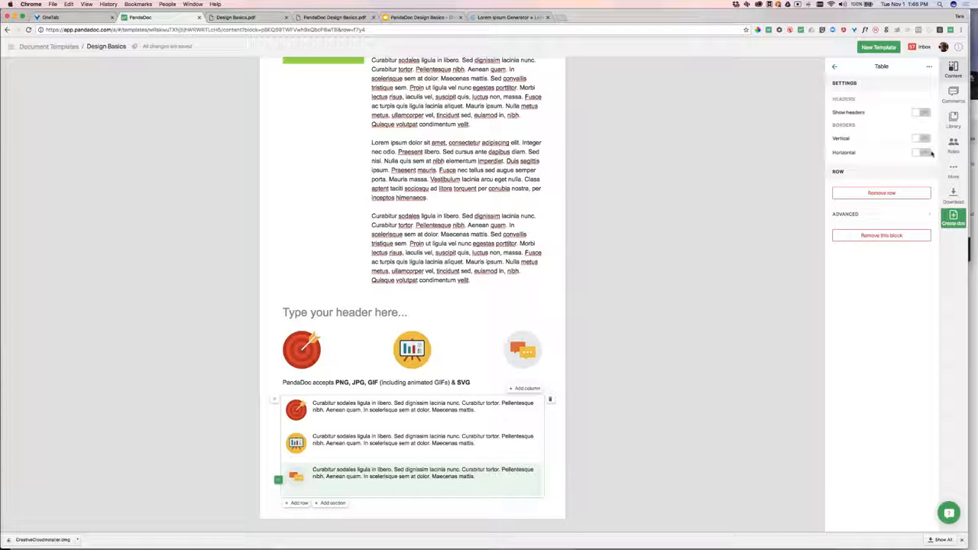
left_click(924, 152)
double_click(649, 363)
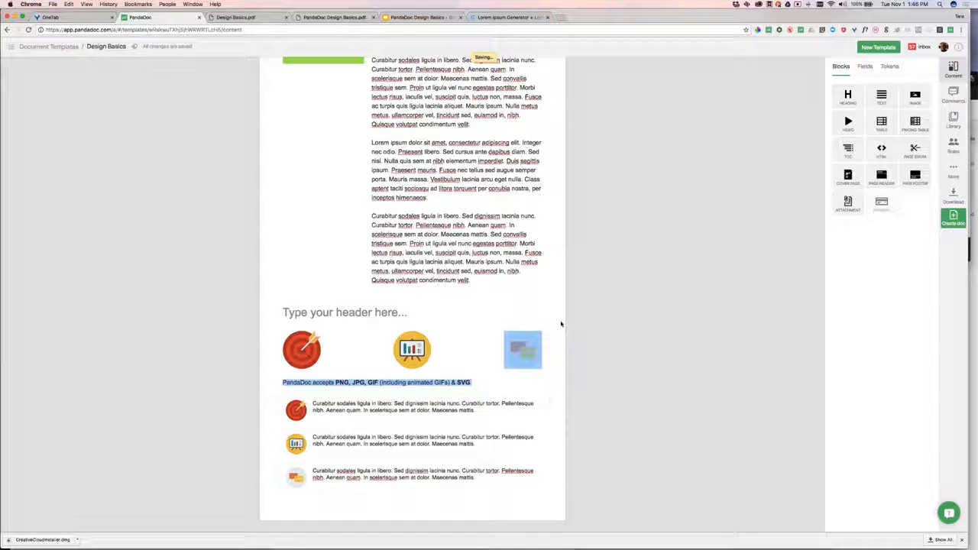
Step: Review the table, image block and image-with-text examples in the PandaDoc Design Basics.pdf tab and return to the template
left_click(262, 19)
left_click(324, 18)
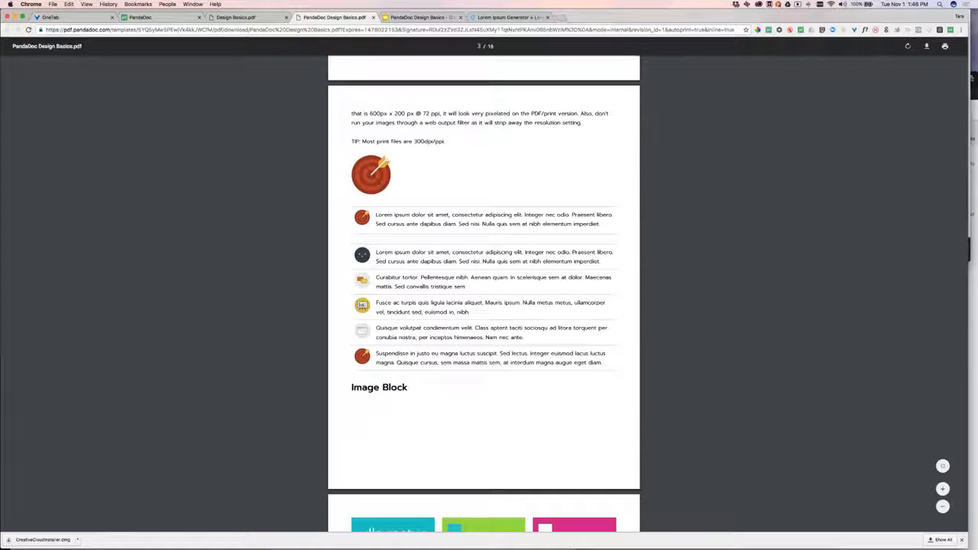
scroll(484, 294, "down", 9)
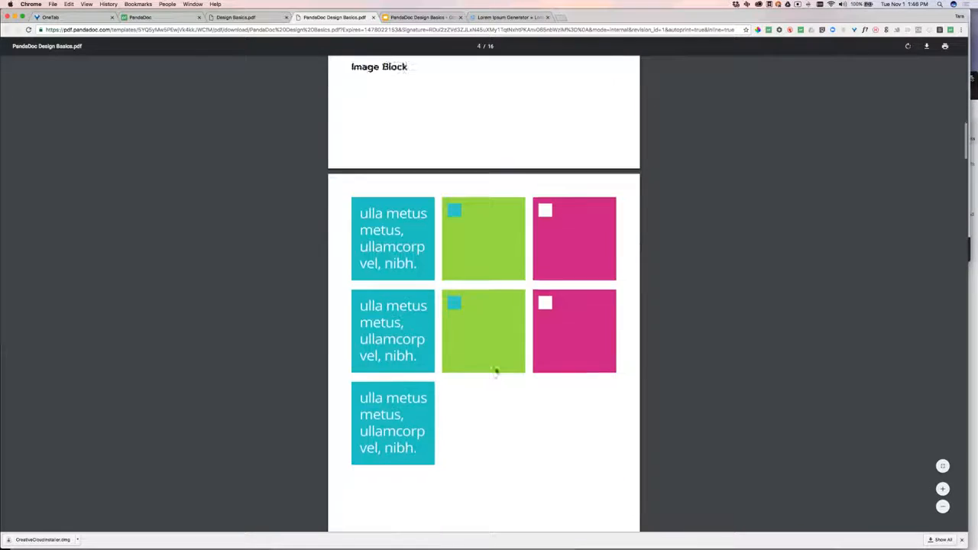
scroll(474, 224, "down", 5)
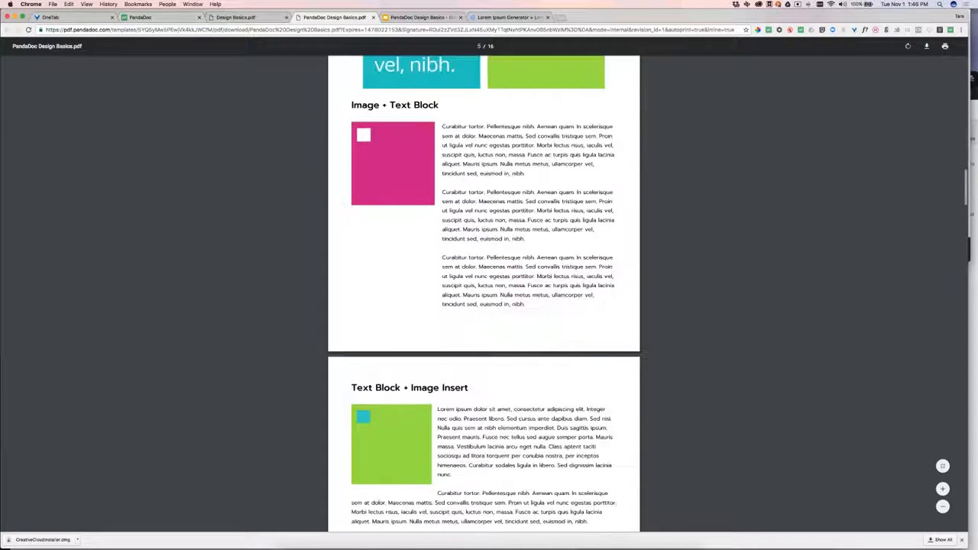
left_click(153, 17)
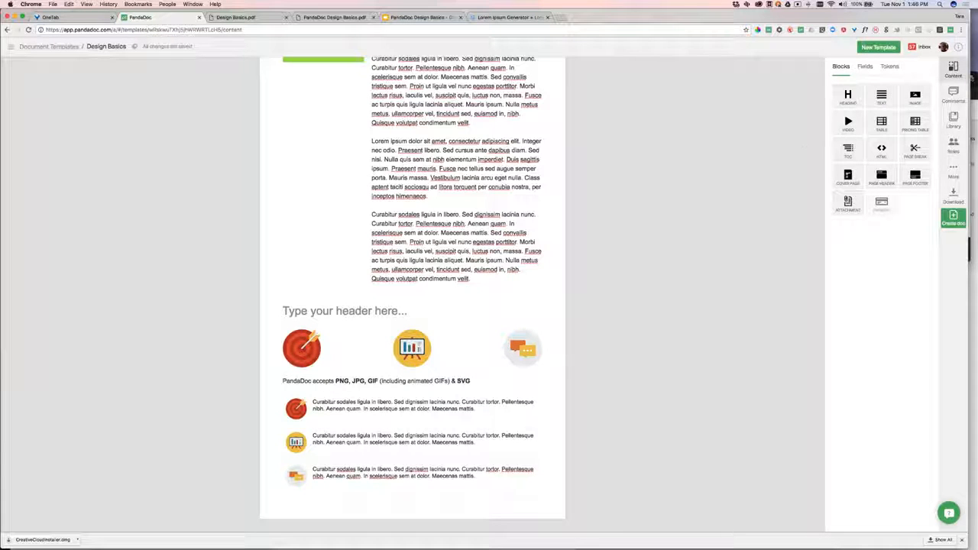
Step: Try an image block below the icon table, filled with the teal spiral image from the image library
left_click_drag(914, 96, 493, 477)
scroll(688, 357, "down", 2)
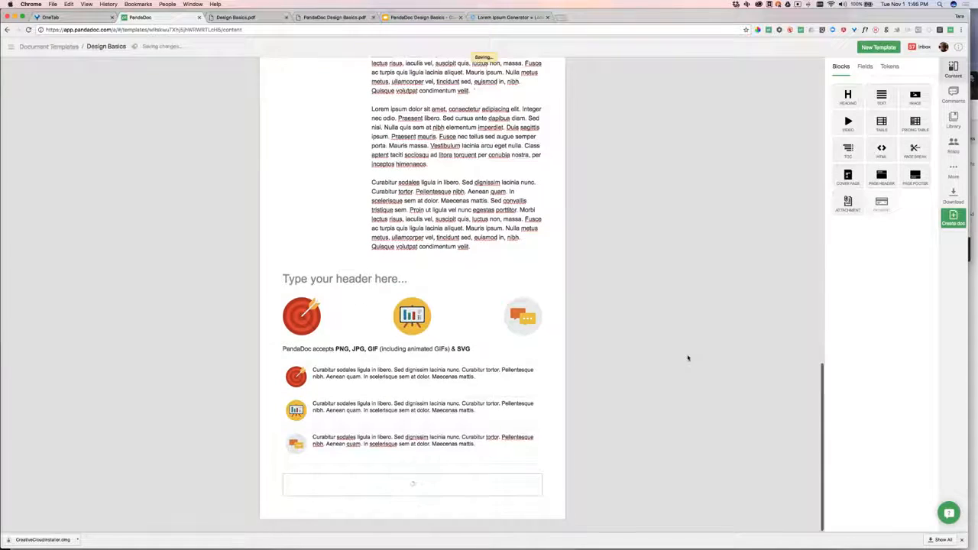
left_click(413, 411)
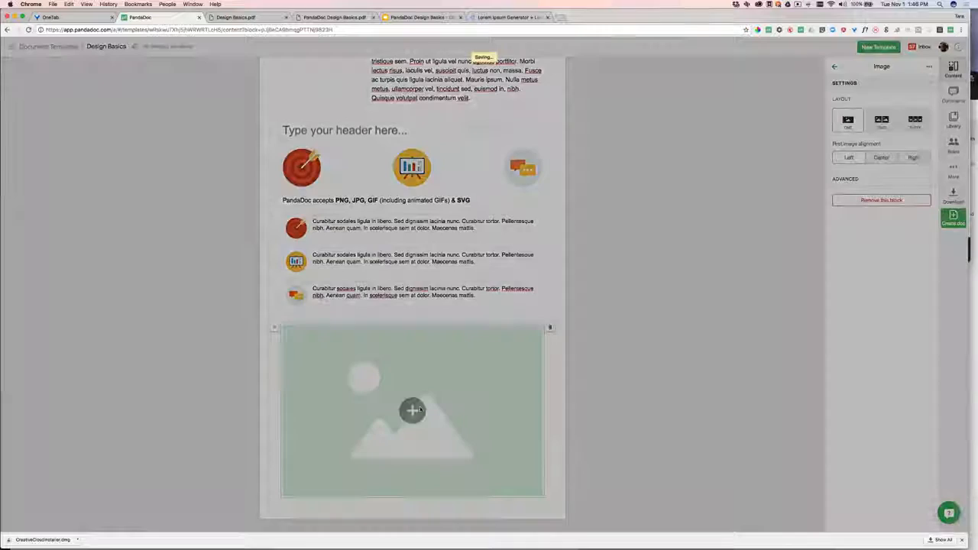
left_click(423, 85)
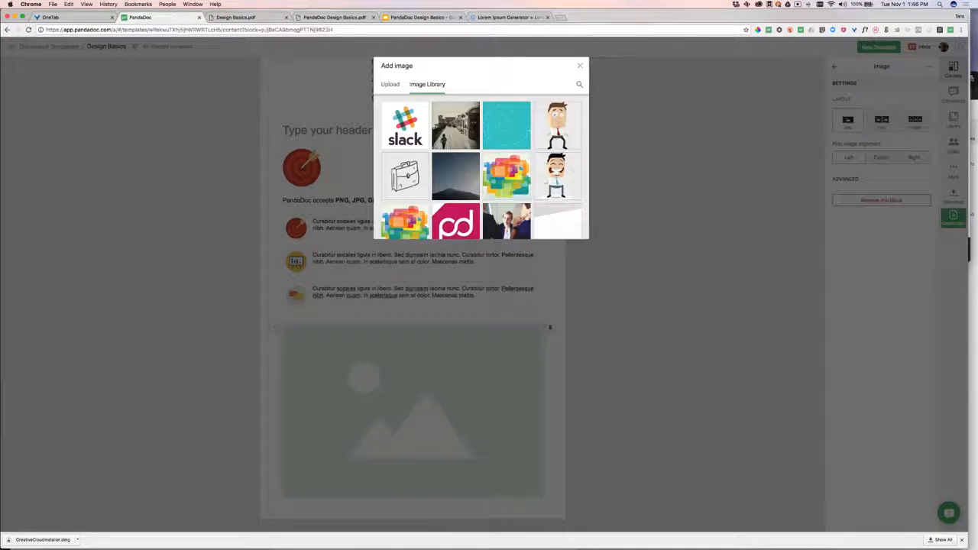
left_click(506, 122)
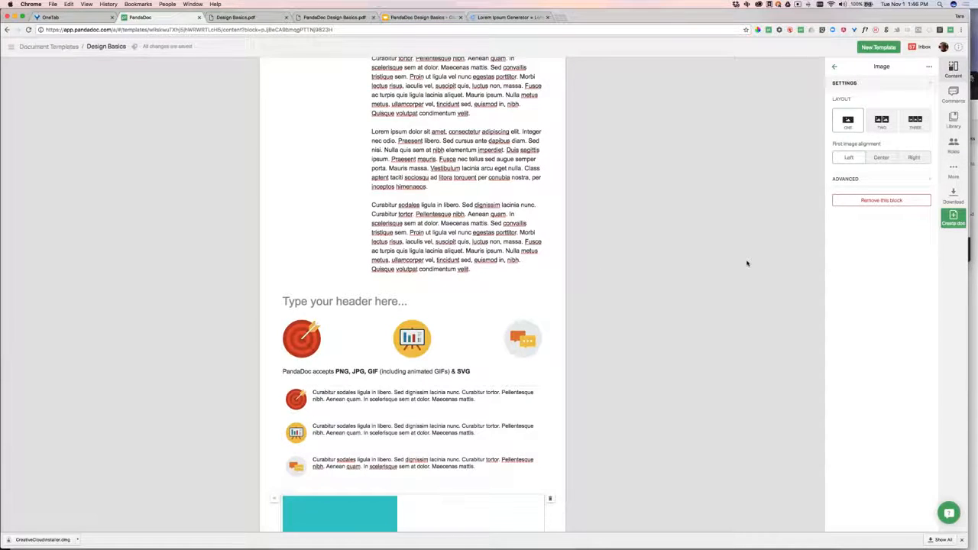
scroll(747, 262, "down", 5)
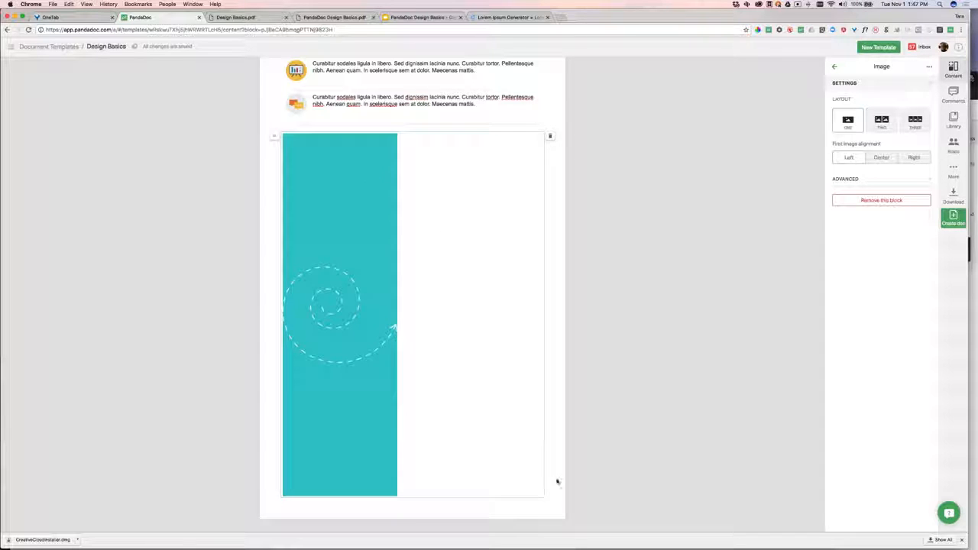
Step: Remove the teal spiral image block below the icon table
left_click(540, 499)
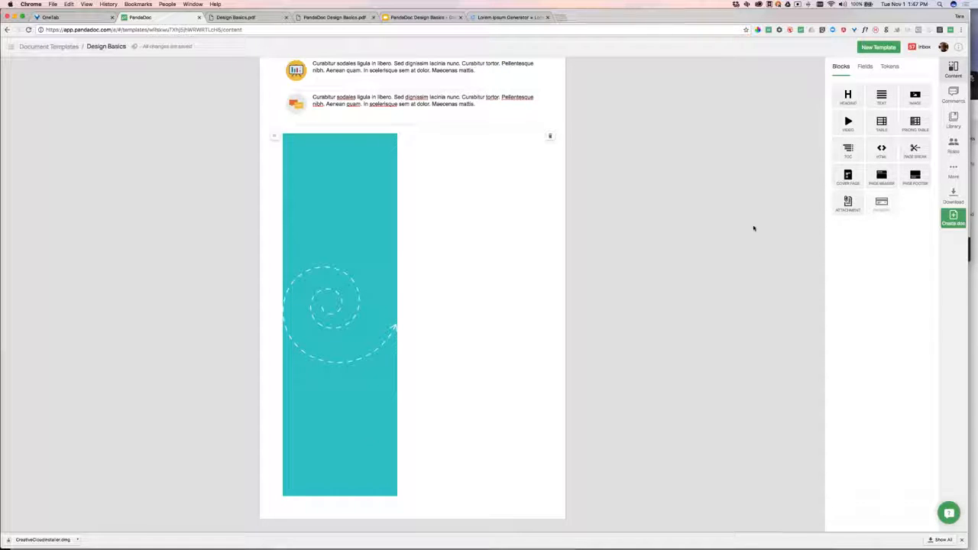
left_click(435, 143)
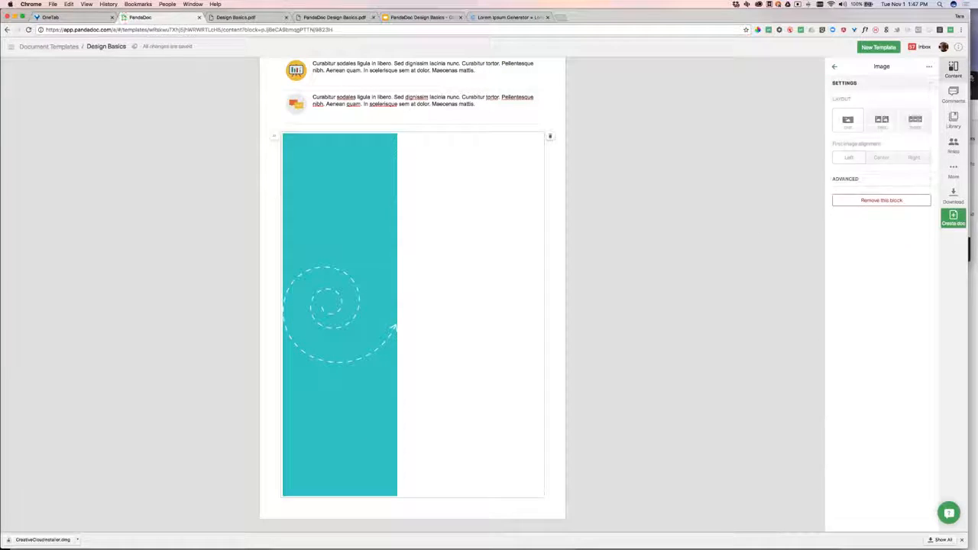
left_click(698, 228)
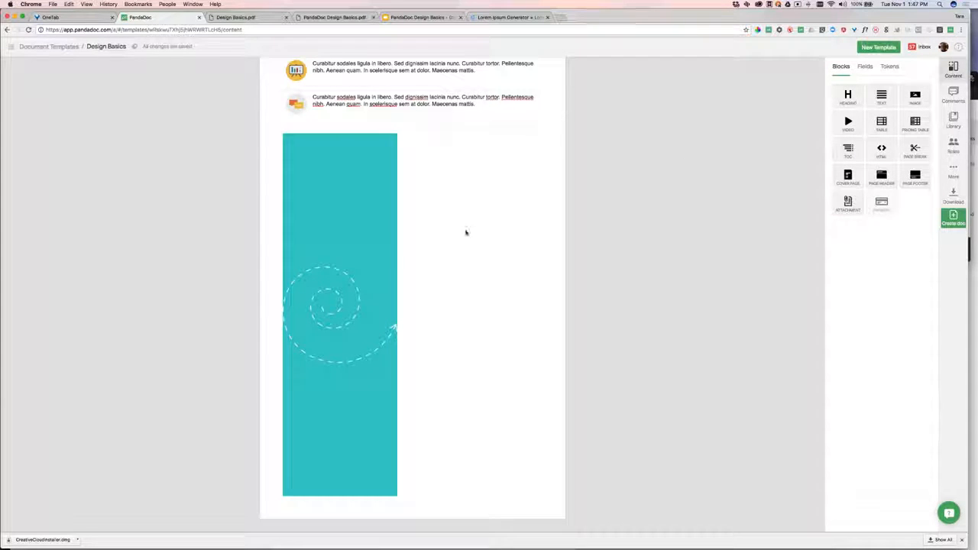
scroll(489, 256, "up", 3)
left_click(550, 264)
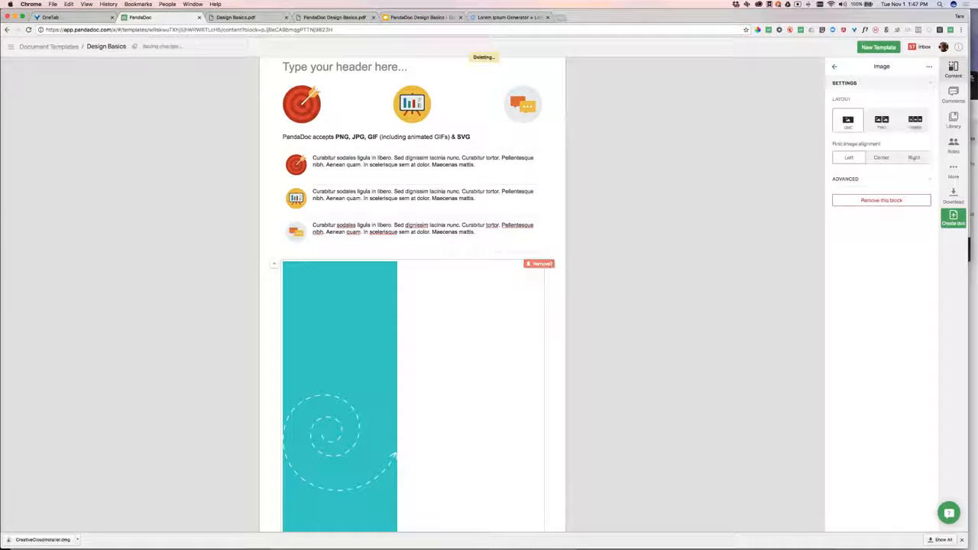
Step: Add a table block above the icon table and insert the teal spiral image from the library into its first column below the header
left_click_drag(881, 122, 485, 398)
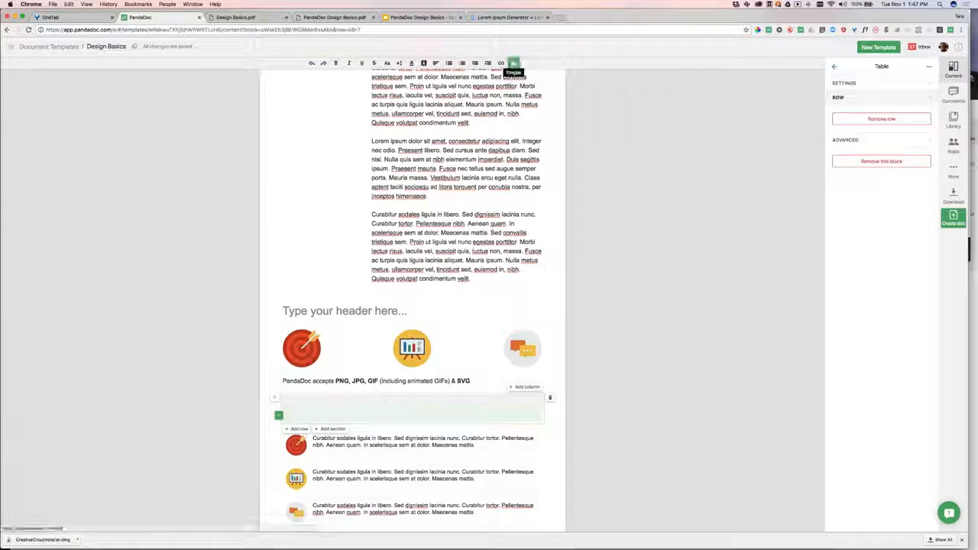
left_click(513, 63)
left_click(427, 84)
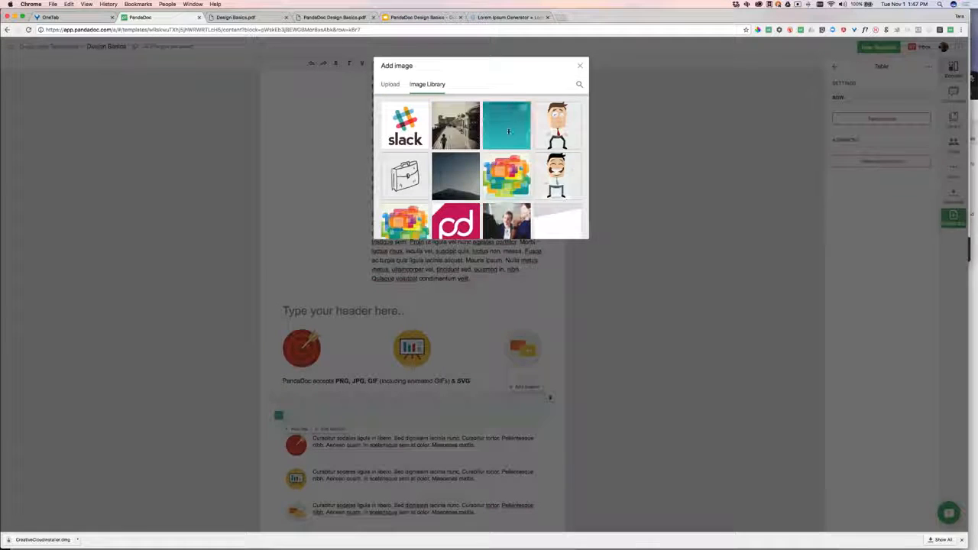
left_click(508, 132)
scroll(463, 268, "down", 5)
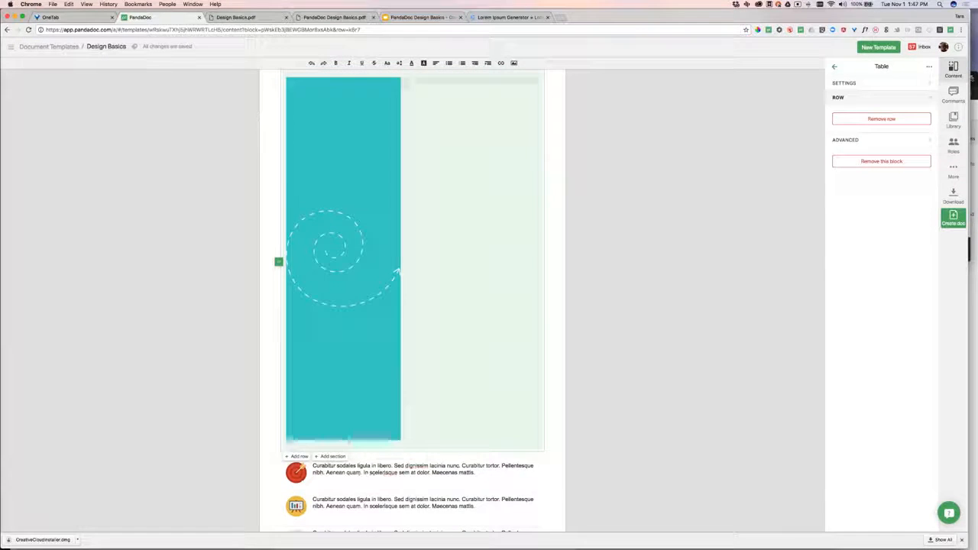
Step: Narrow the table's teal spiral image column so the text column takes up most of the table width
scroll(412, 252, "up", 5)
left_click_drag(405, 244, 339, 254)
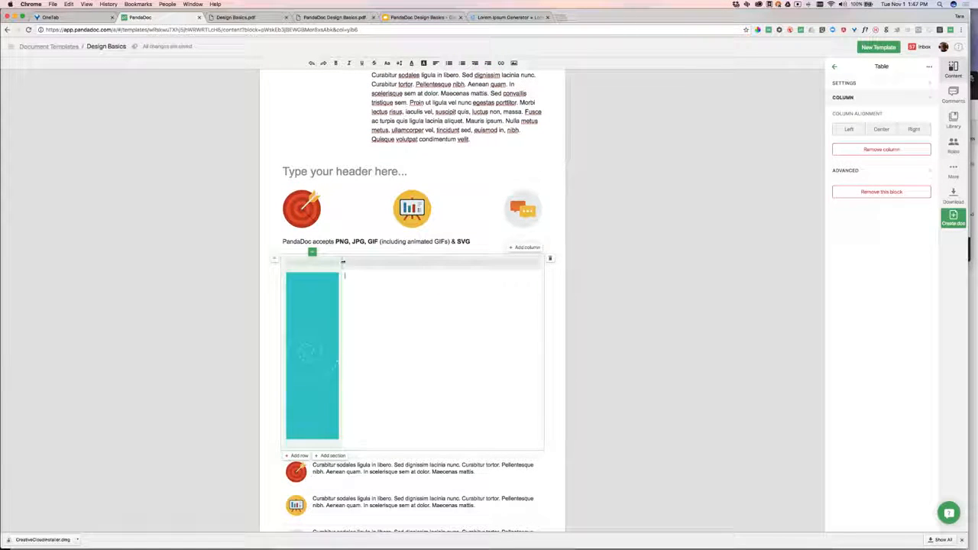
left_click(277, 356)
Step: Copy the last two lorem ipsum paragraphs from the image-with-text block into the table cell beside the teal spiral image
scroll(278, 450, "up", 2)
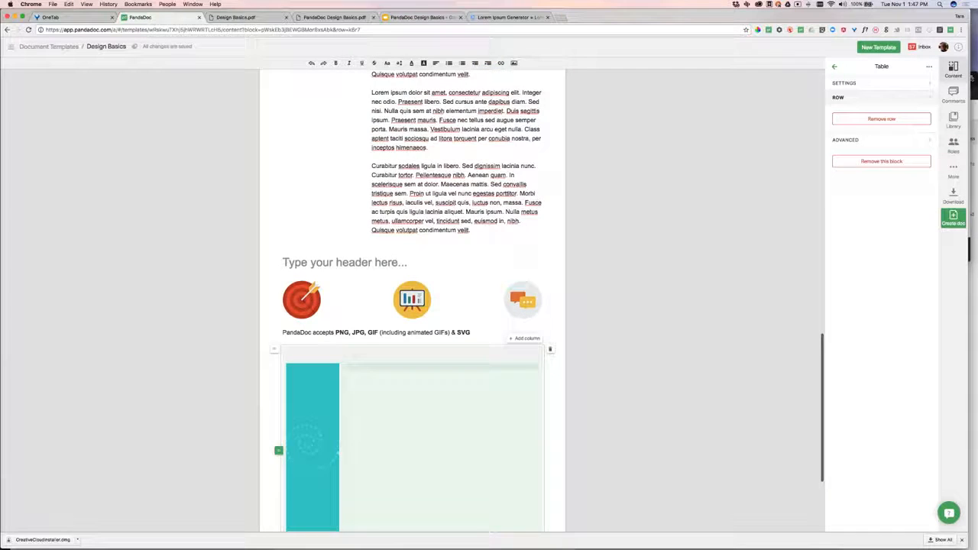
scroll(413, 306, "up", 2)
left_click_drag(372, 177, 503, 311)
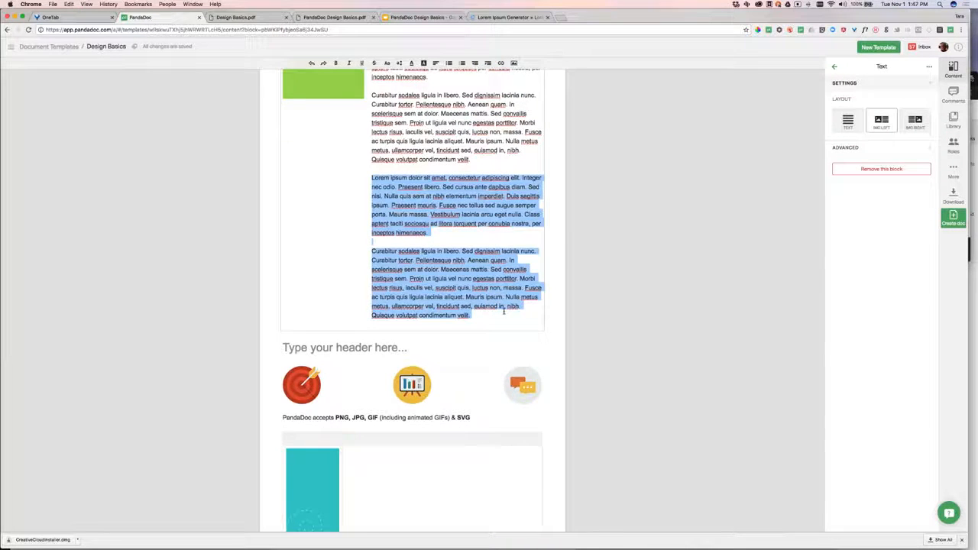
key("super+c")
scroll(503, 311, "down", 3)
left_click(445, 299)
key("super+v")
left_click(736, 201)
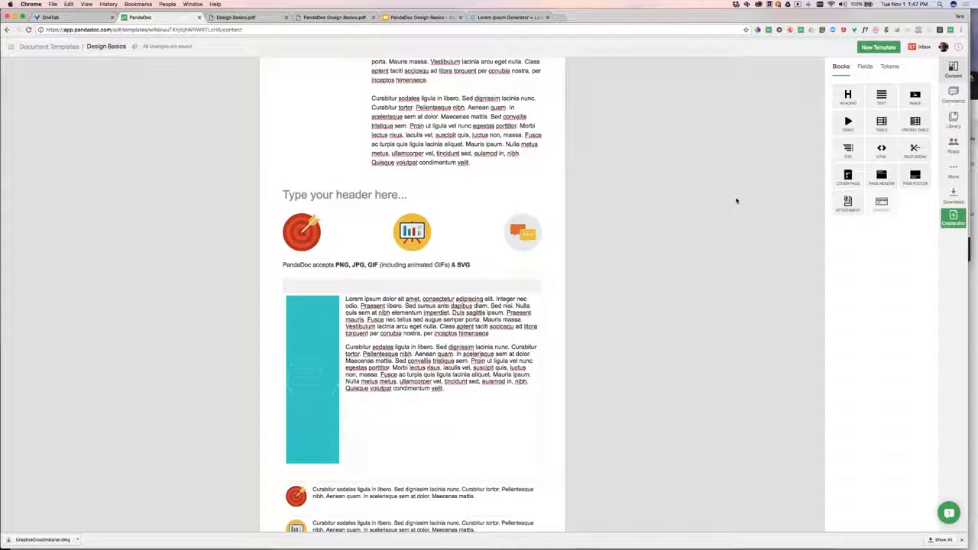
Step: Turn off the headers and the vertical and horizontal borders of the teal spiral image table
left_click(457, 428)
left_click(920, 84)
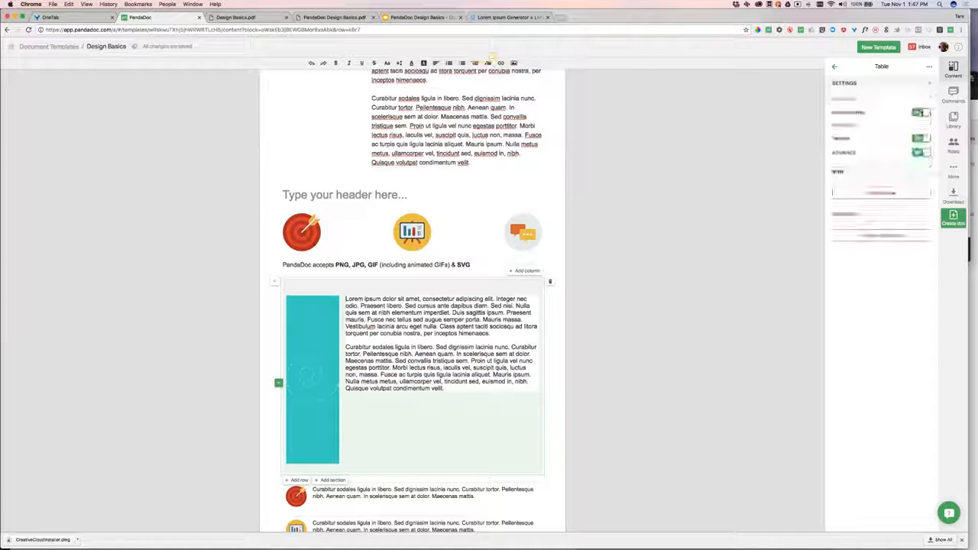
left_click(920, 113)
left_click(920, 138)
left_click(920, 153)
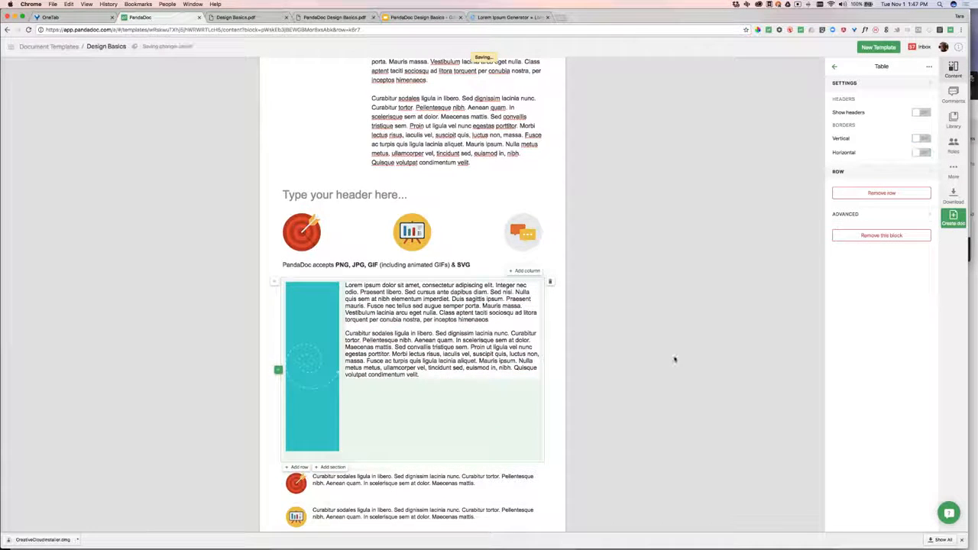
left_click(691, 380)
Step: Paste the two copied paragraphs again below the existing text beside the teal spiral image
scroll(692, 380, "down", 2)
left_click(437, 300)
key("Return")
key("super+v")
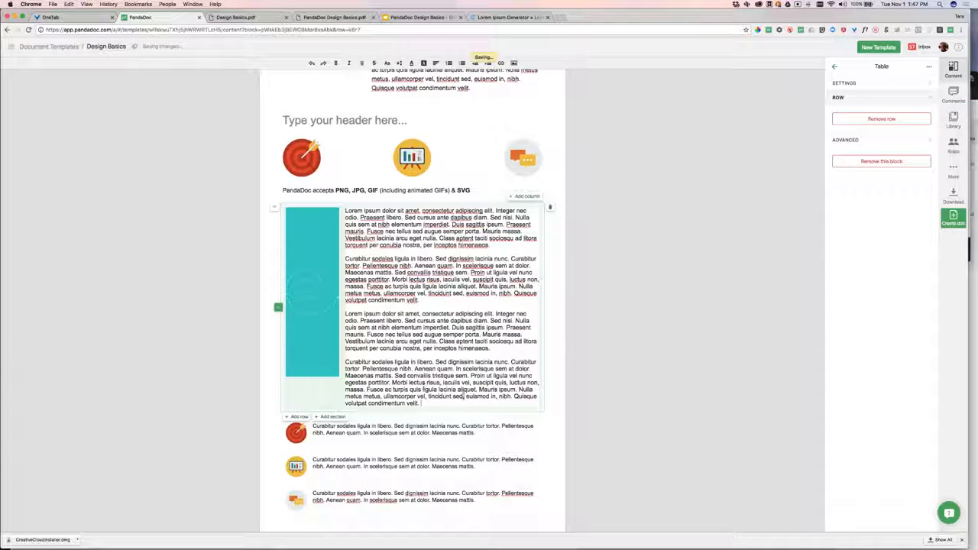
left_click(691, 359)
Step: Delete the end of the last paragraph beside the teal spiral image, keeping everything up to "Maecenas mattis."
left_click(311, 329)
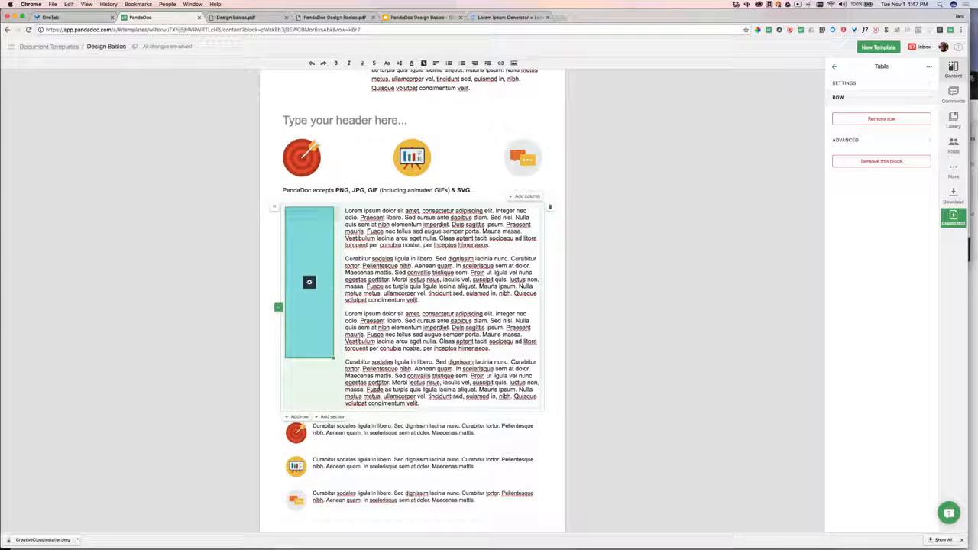
left_click_drag(395, 375, 425, 403)
key("BackSpace")
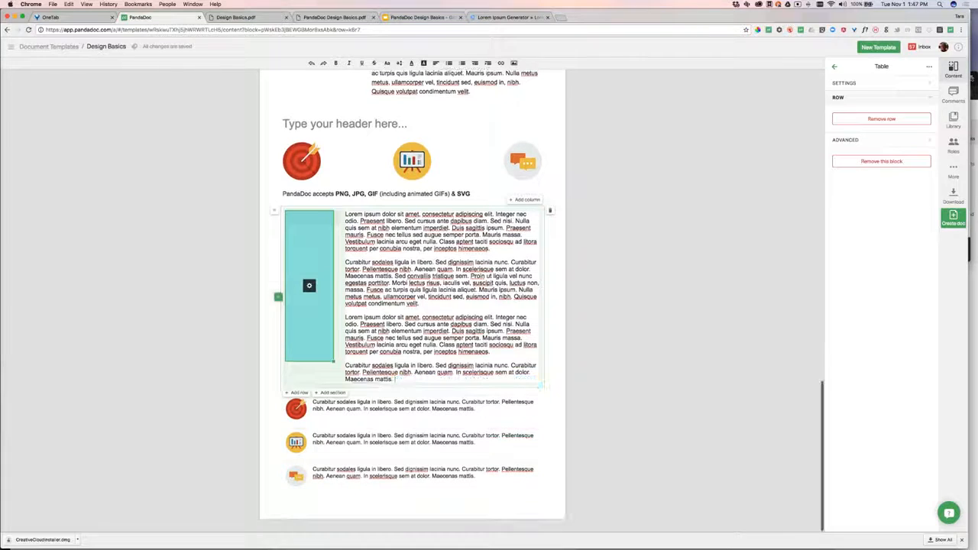
left_click(786, 225)
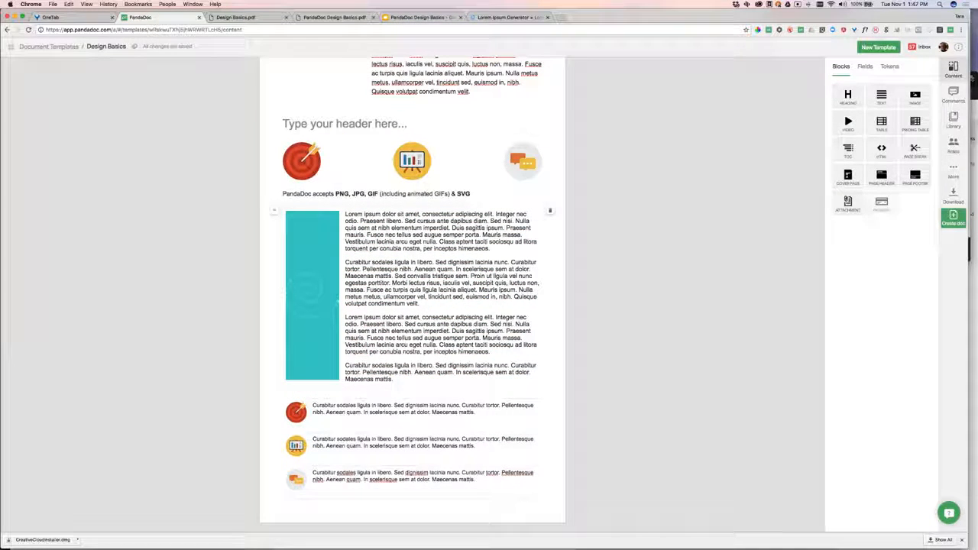
scroll(687, 264, "down", 1)
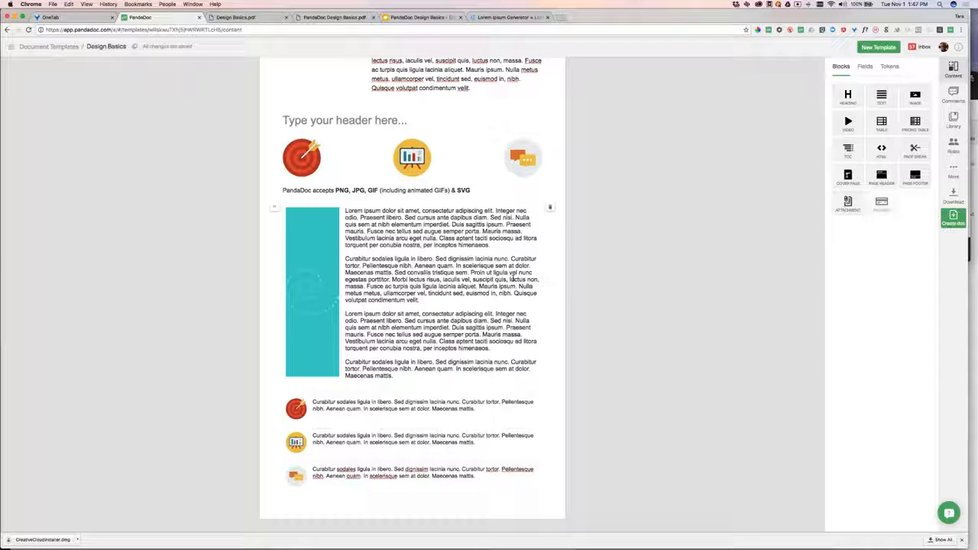
Step: Add a page header block above the red Heading Block on the page after the cover
scroll(510, 280, "up", 15)
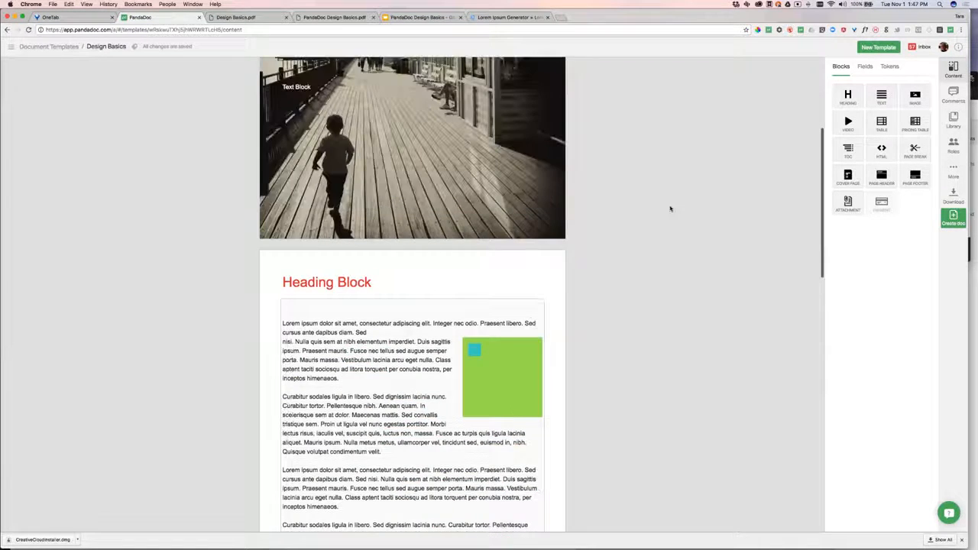
left_click_drag(873, 186, 441, 267)
left_click(644, 273)
left_click(468, 267)
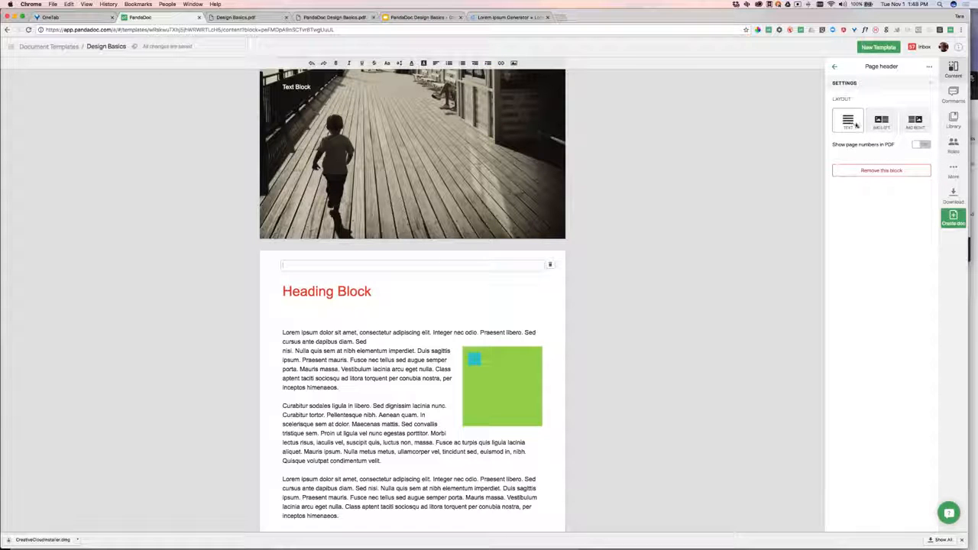
Step: Try the image-left and image-right layouts on the page header and return it to the text layout
left_click(880, 120)
left_click(915, 120)
left_click(847, 120)
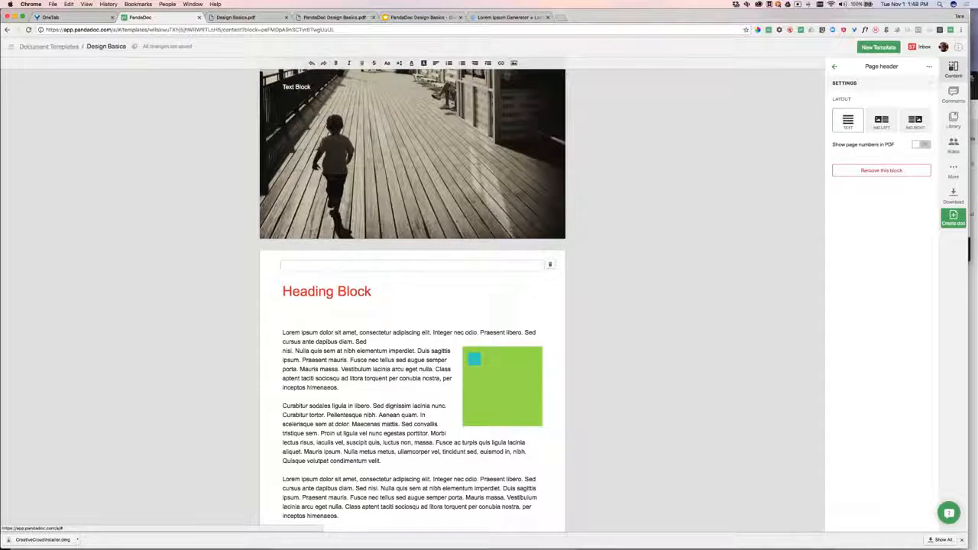
Step: Insert the pink pd logo from the image library into the page header's text area
left_click(514, 64)
left_click(427, 84)
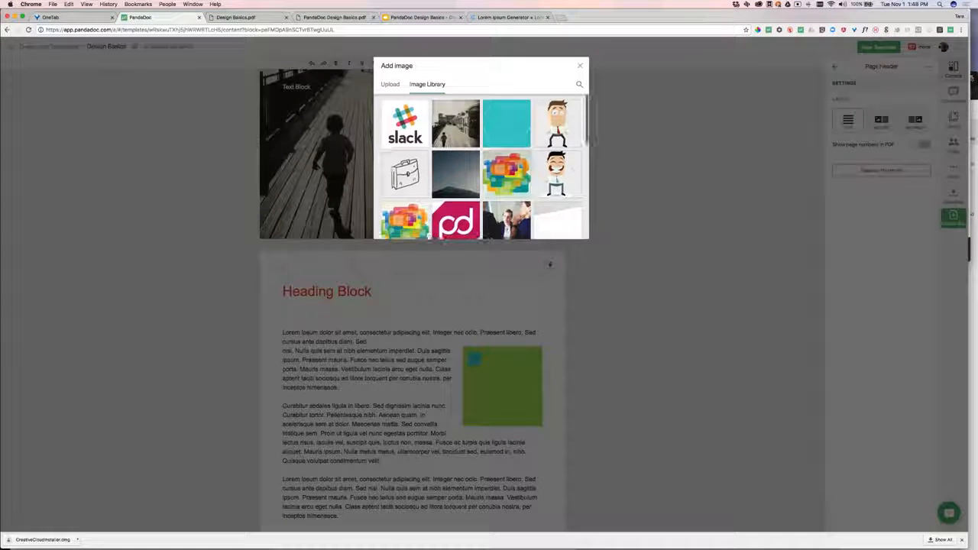
scroll(481, 168, "down", 2)
left_click(454, 158)
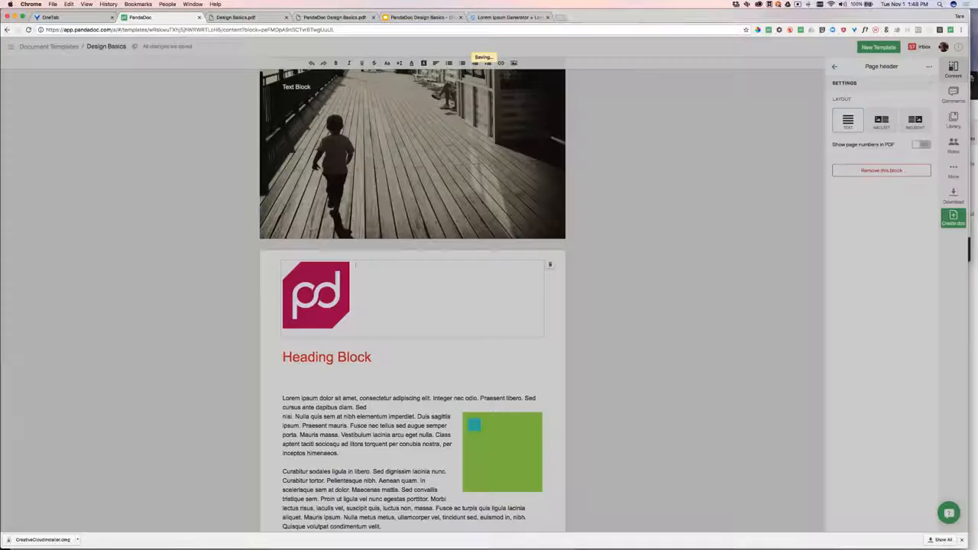
left_click(774, 240)
Step: Shrink the pd logo in the page header to a little over half its size
scroll(784, 210, "down", 5)
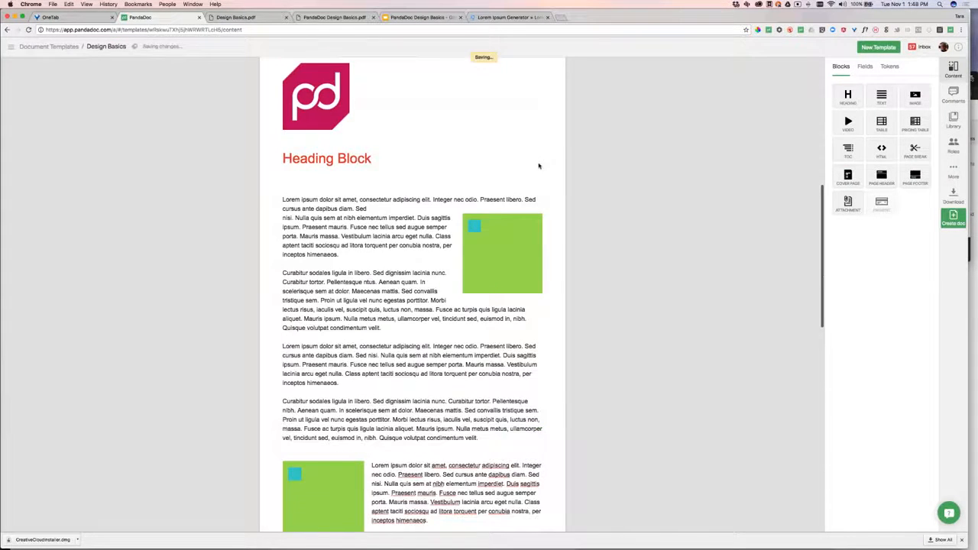
scroll(539, 166, "up", 3)
left_click(314, 202)
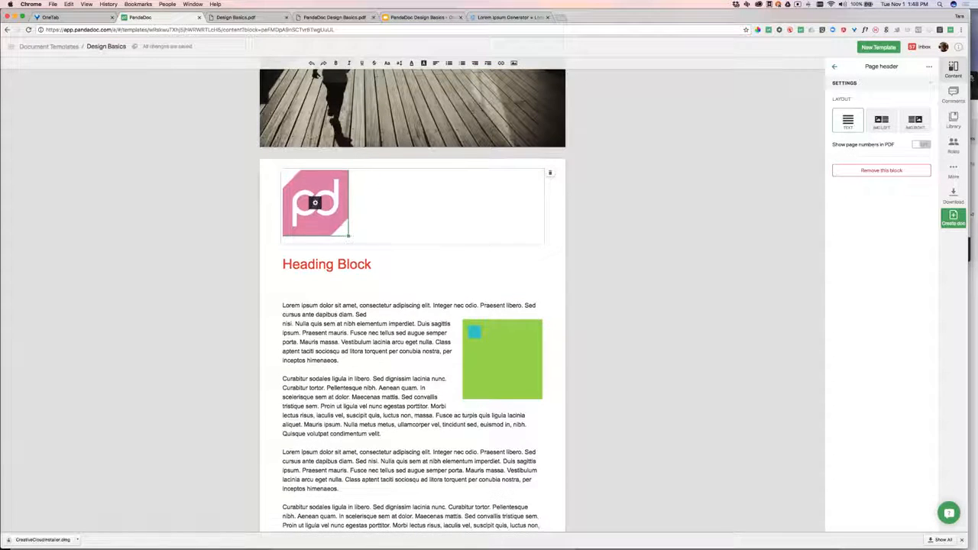
left_click(620, 233)
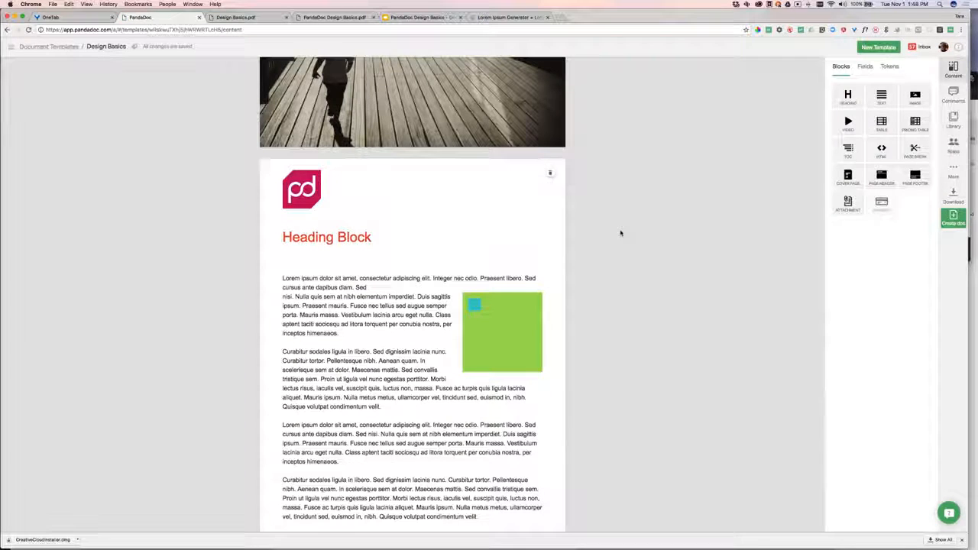
Step: Switch the page header to the image-right layout and fill its logo slot with the Bona Bona logo from the image library
left_click(412, 193)
scroll(724, 191, "down", 1)
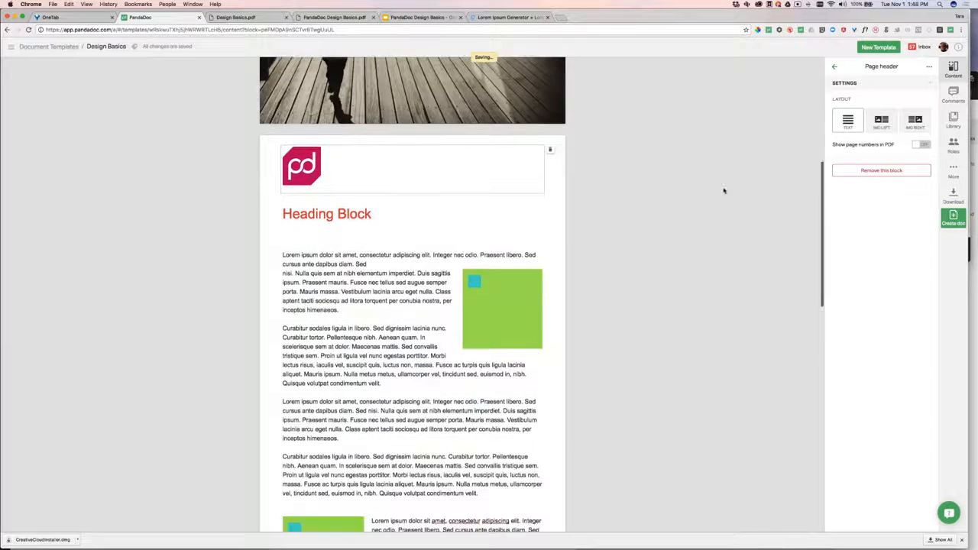
scroll(650, 234, "down", 3)
scroll(650, 234, "up", 3)
scroll(462, 219, "up", 1)
left_click(914, 120)
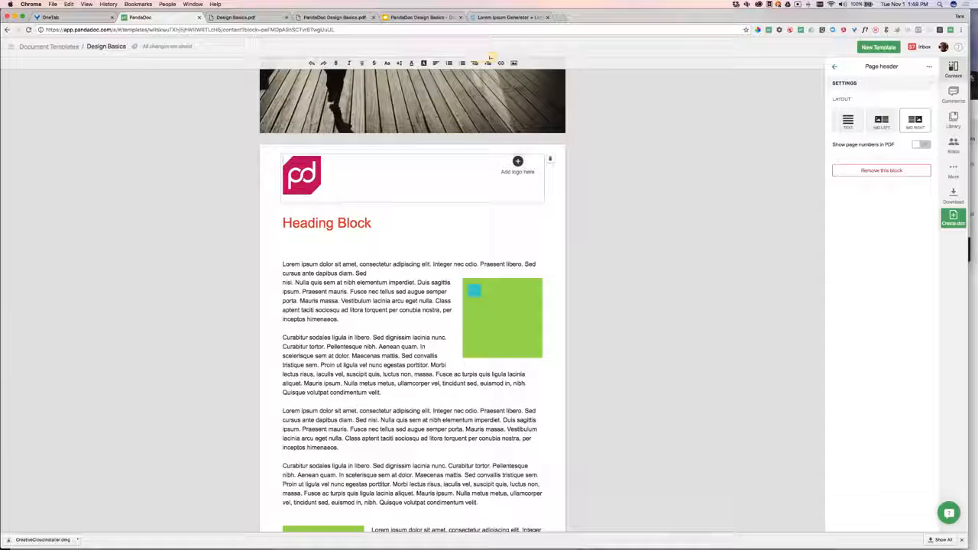
left_click(517, 161)
scroll(481, 168, "down", 3)
scroll(515, 203, "down", 1)
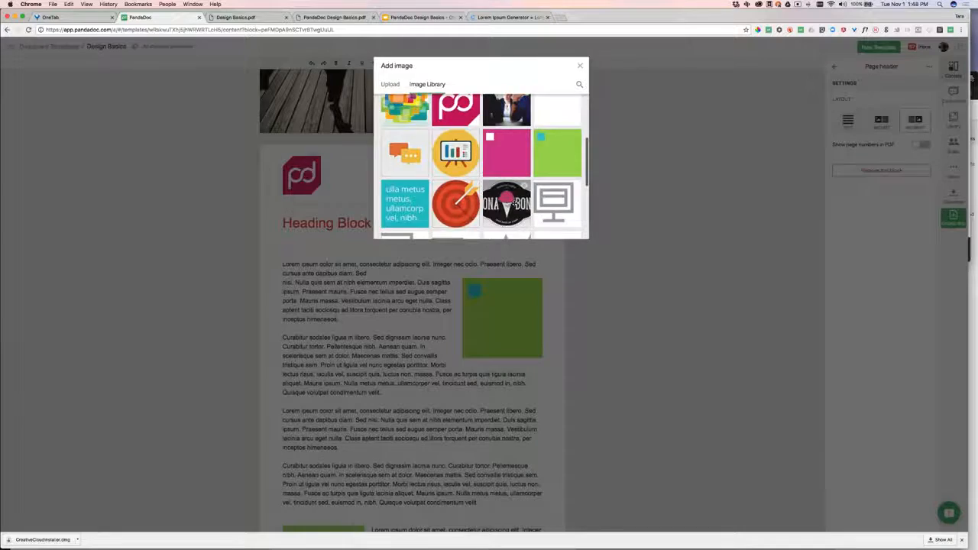
left_click(507, 203)
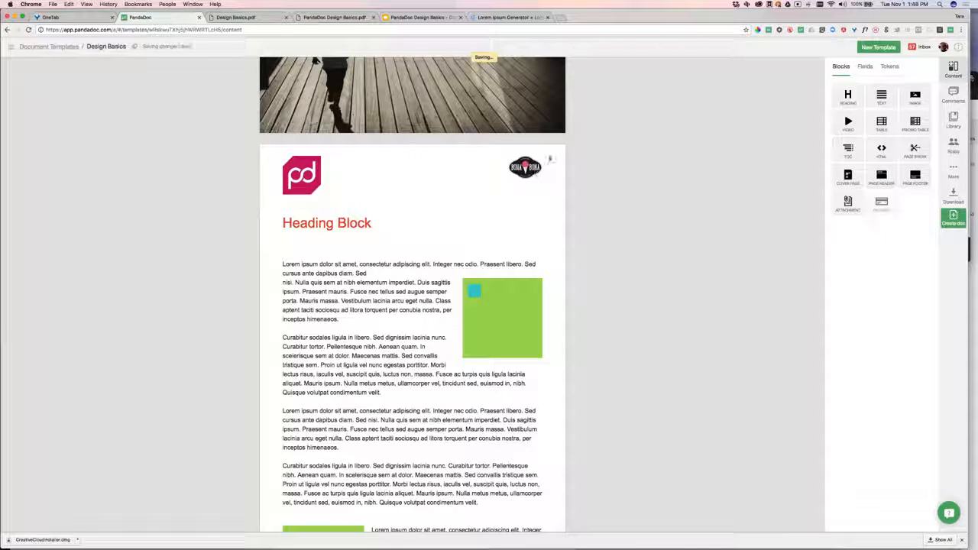
Step: Delete the pd logo from the page header
left_click(302, 175)
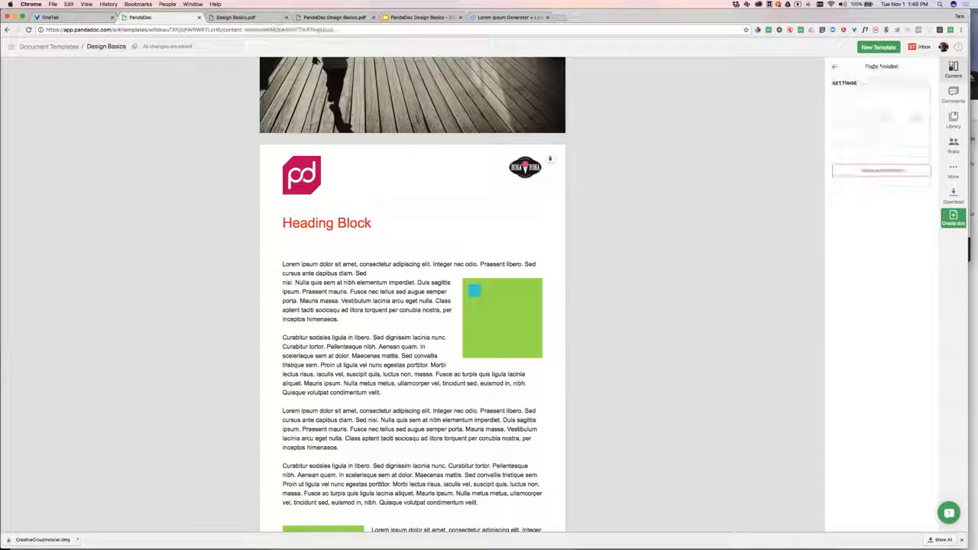
left_click(301, 176)
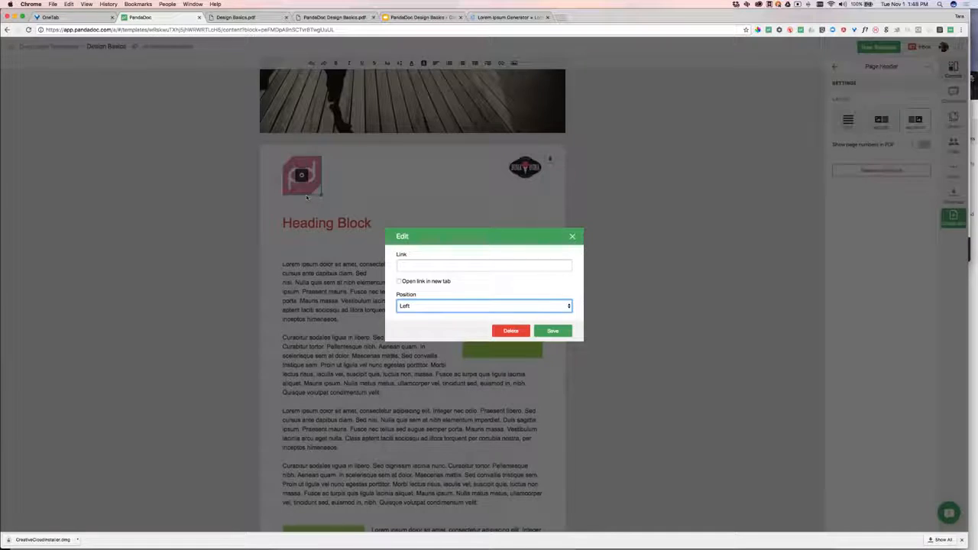
left_click(510, 327)
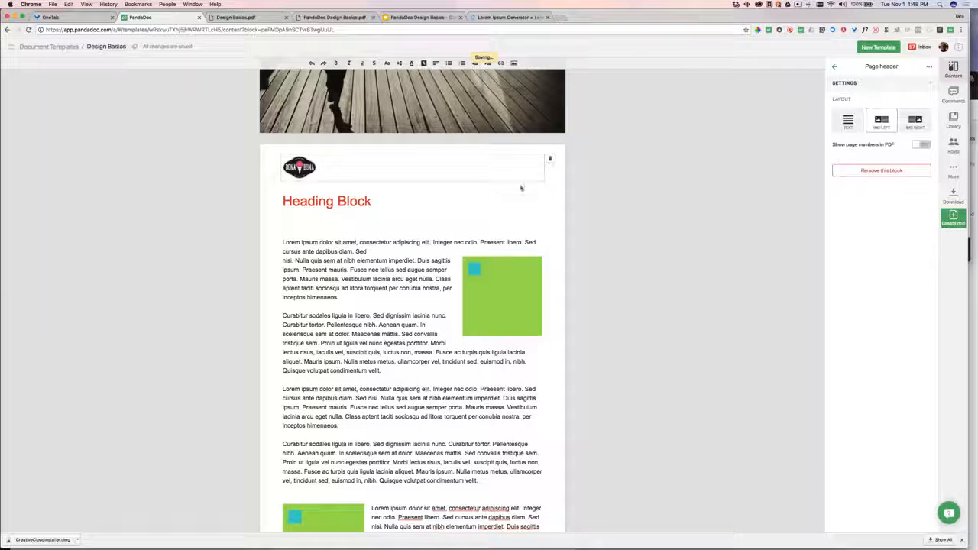
Step: Try the Bona Bona logo in the image-left and image-right header layouts, and set the header back to text only
left_click(916, 122)
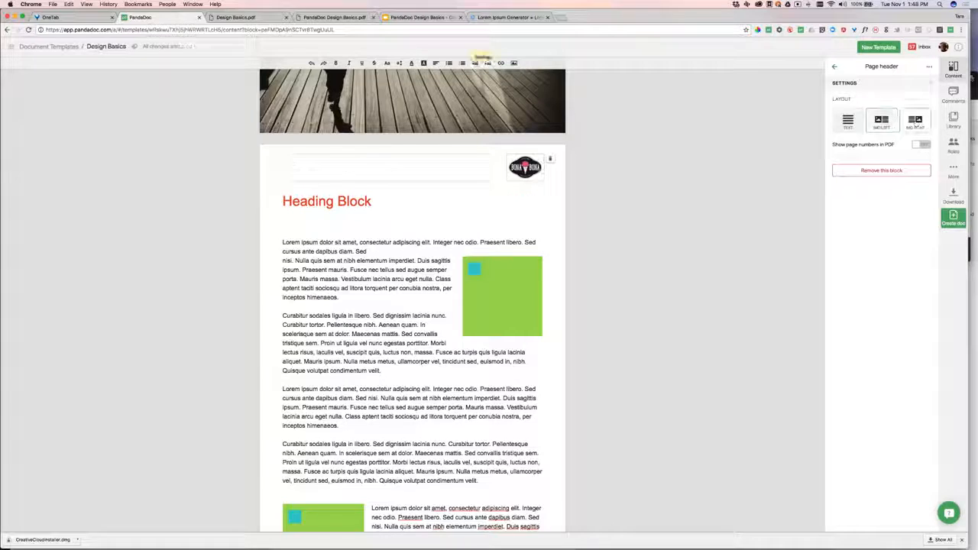
left_click(847, 121)
left_click_drag(848, 132, 583, 171)
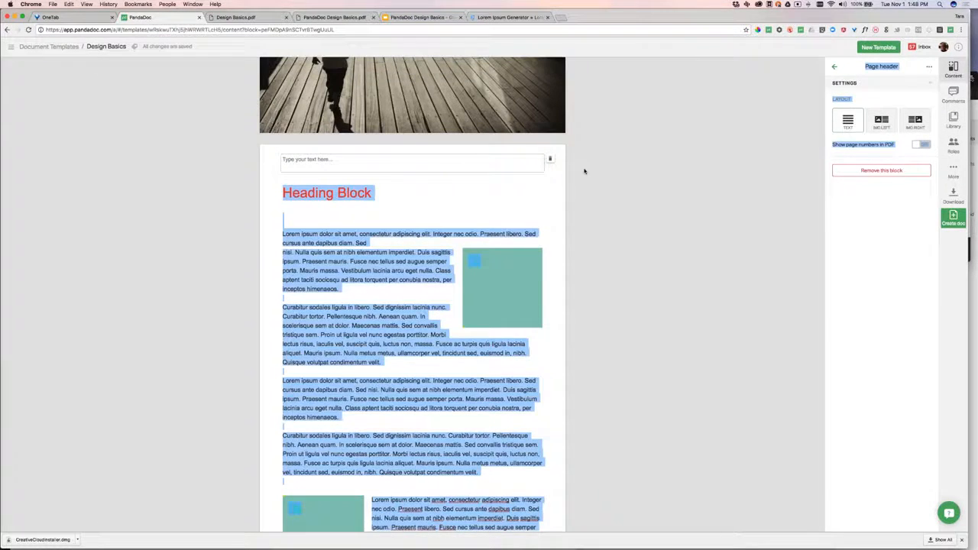
left_click(583, 170)
Step: Insert the Bona Bona logo from the image library into the page header's text area
left_click(514, 63)
left_click(427, 84)
scroll(481, 166, "down", 3)
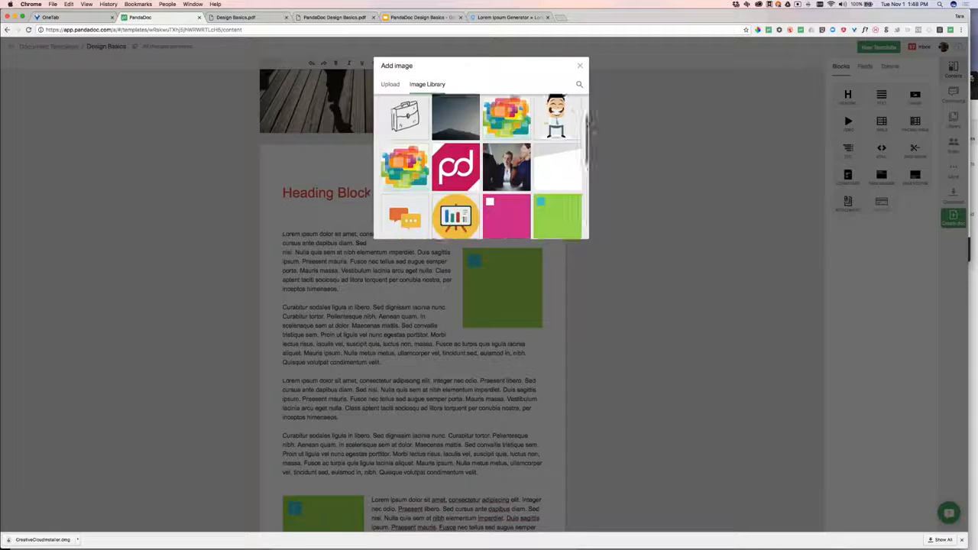
left_click(505, 219)
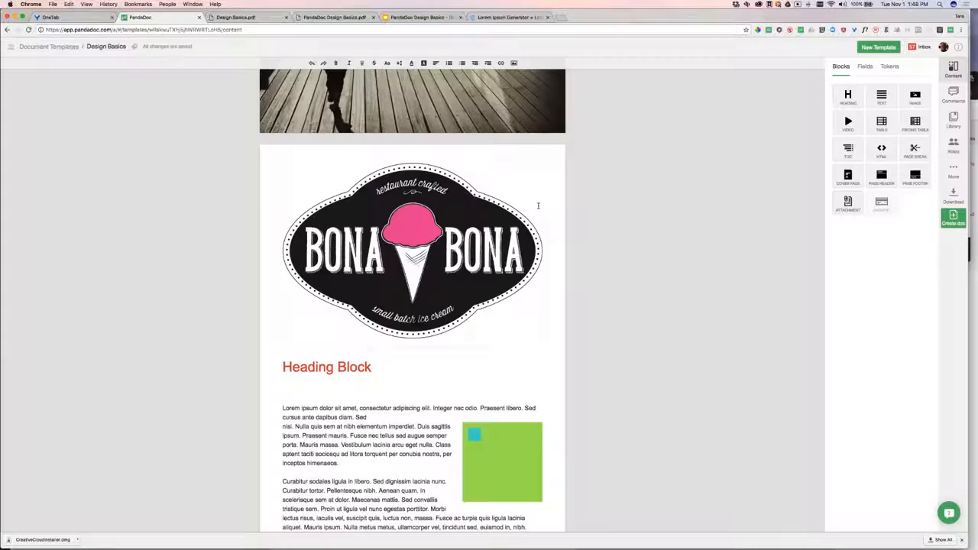
Step: Shrink the Bona Bona logo to a small header size and set its position to the center of the page header
left_click_drag(541, 338, 322, 190)
double_click(304, 180)
left_click(477, 306)
left_click(478, 313)
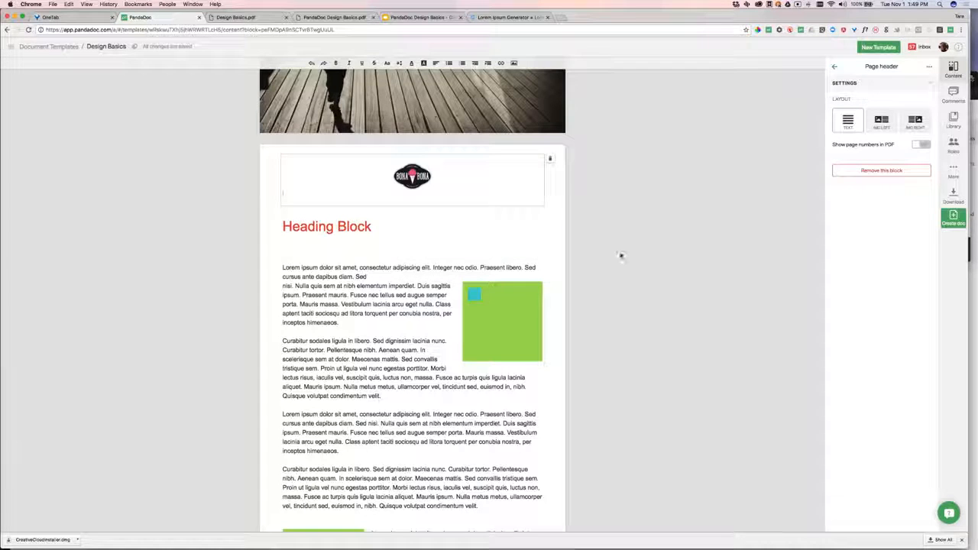
left_click(624, 257)
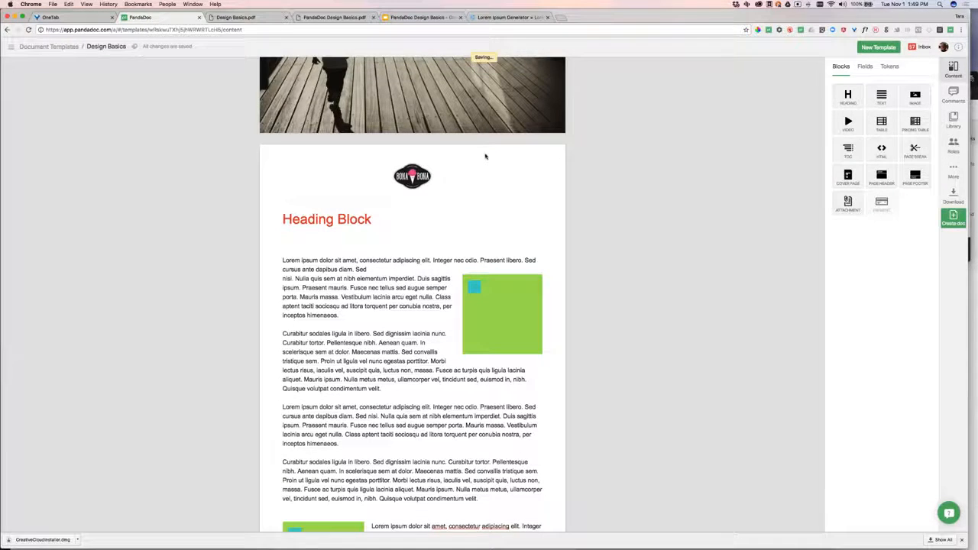
left_click(485, 156)
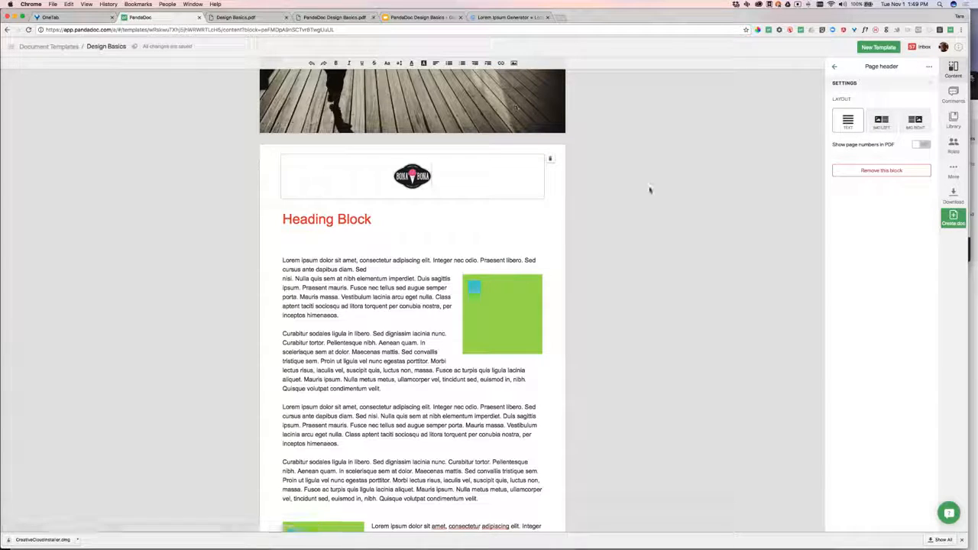
left_click(659, 204)
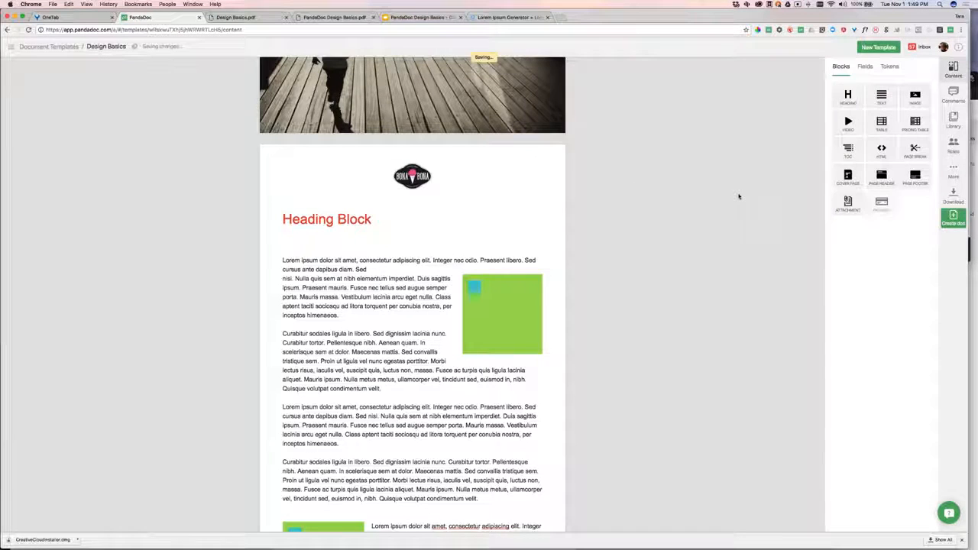
scroll(738, 197, "down", 1)
scroll(738, 195, "down", 3)
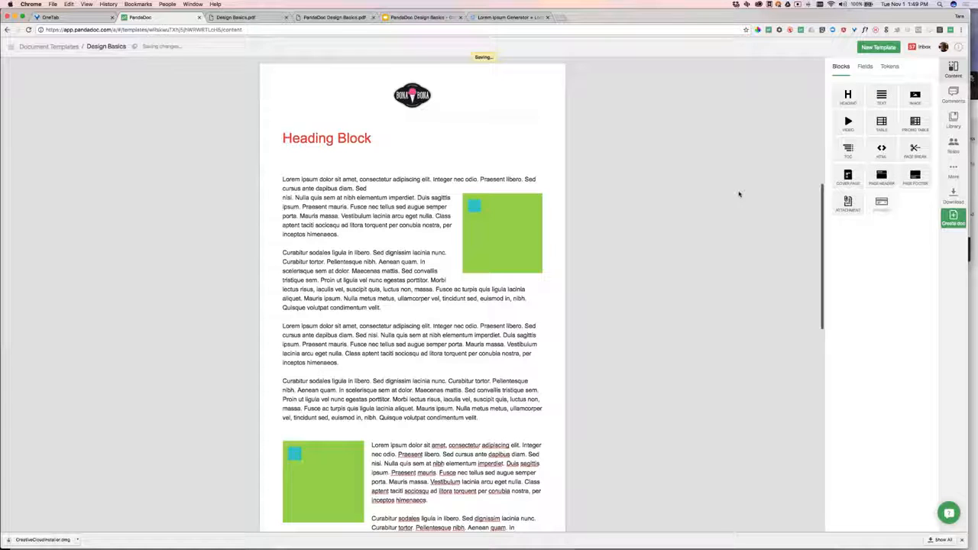
Step: Change the text color of the "Heading Block" heading below the Bona Bona logo to blue
scroll(738, 194, "down", 4)
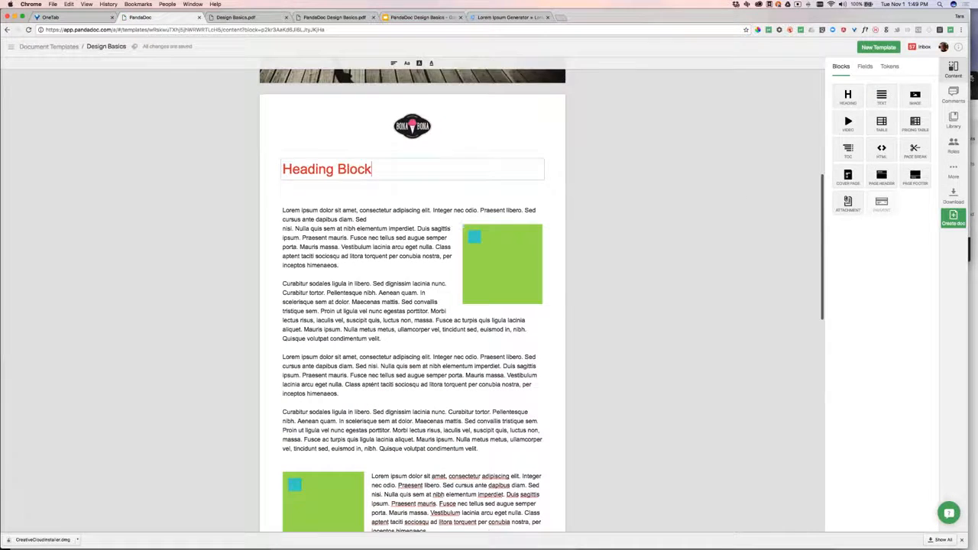
left_click_drag(372, 170, 283, 169)
left_click(431, 64)
left_click(486, 85)
left_click(611, 217)
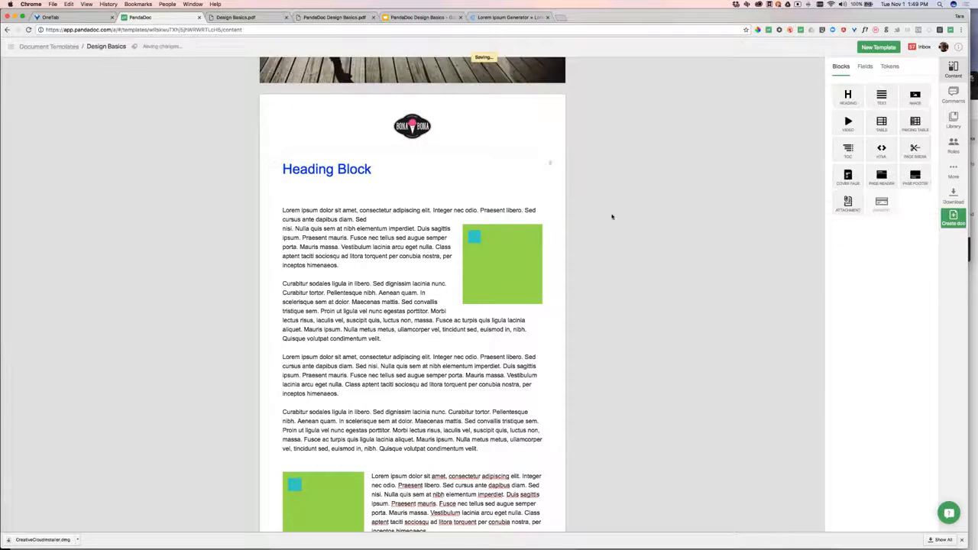
Step: Open the template's design styles and set the heading font to Raleway
scroll(611, 212, "down", 5)
scroll(621, 212, "up", 4)
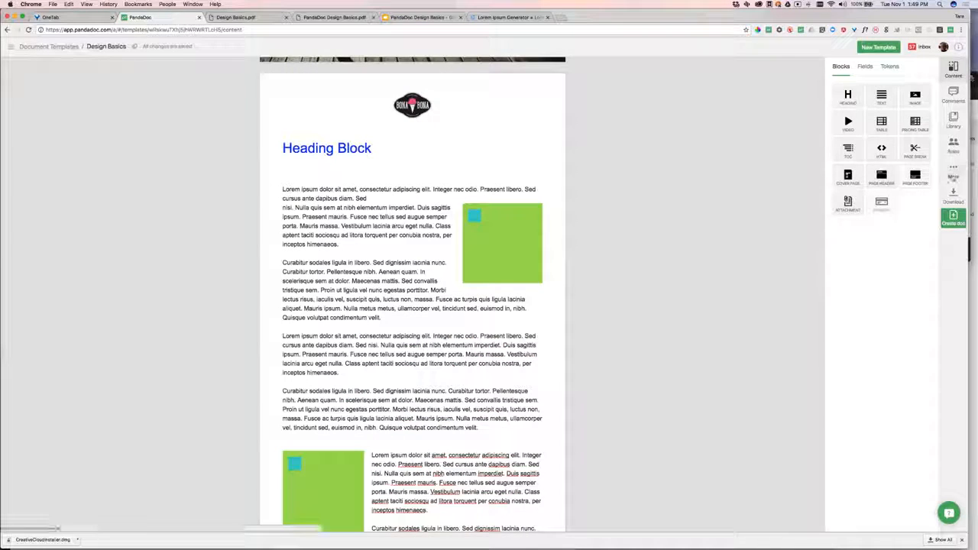
left_click(953, 177)
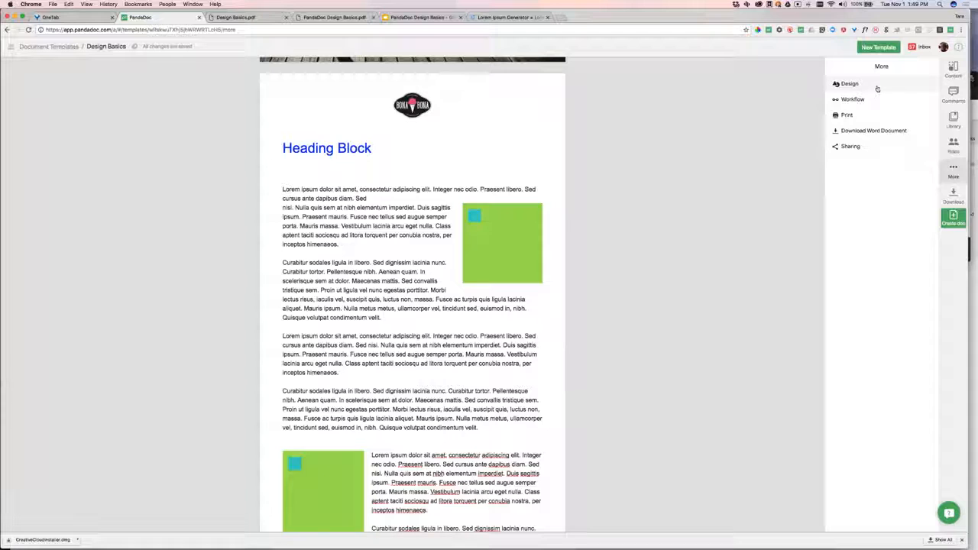
left_click(849, 84)
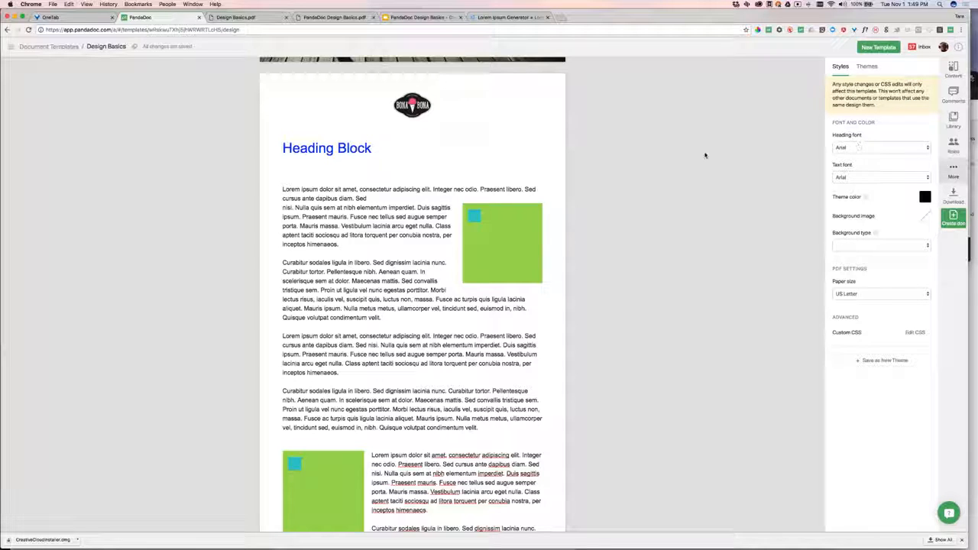
left_click(925, 147)
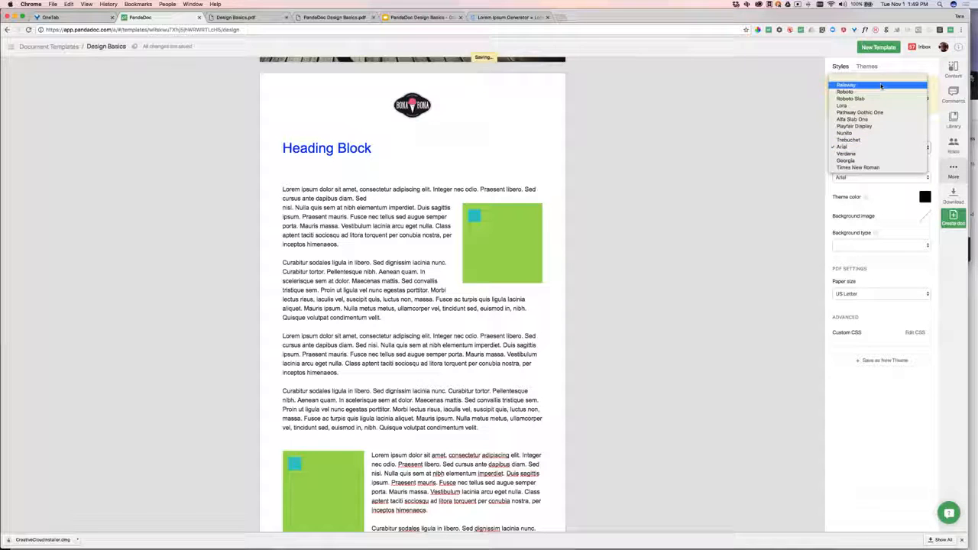
left_click(920, 87)
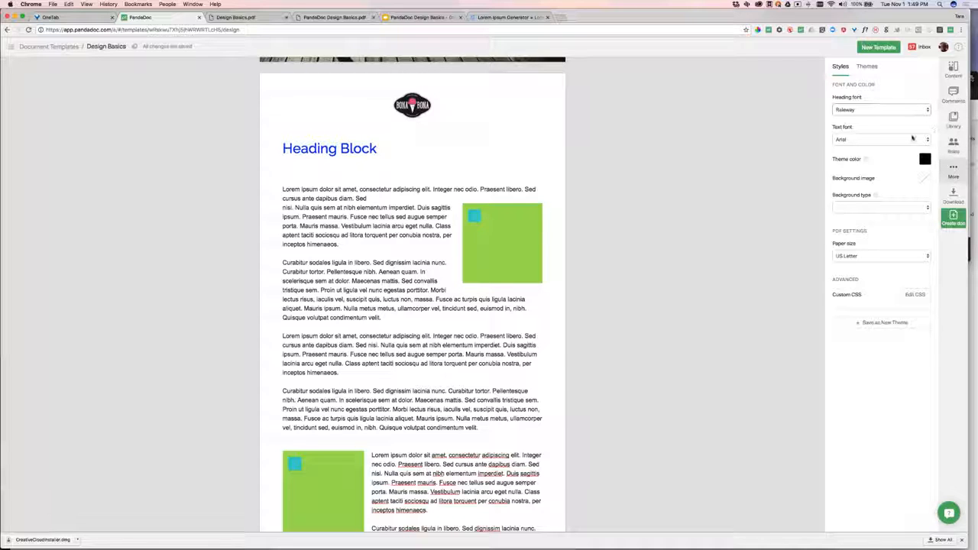
Step: Try Roboto Slab as the template's text font, and set it to Source Sans Pro
left_click(911, 137)
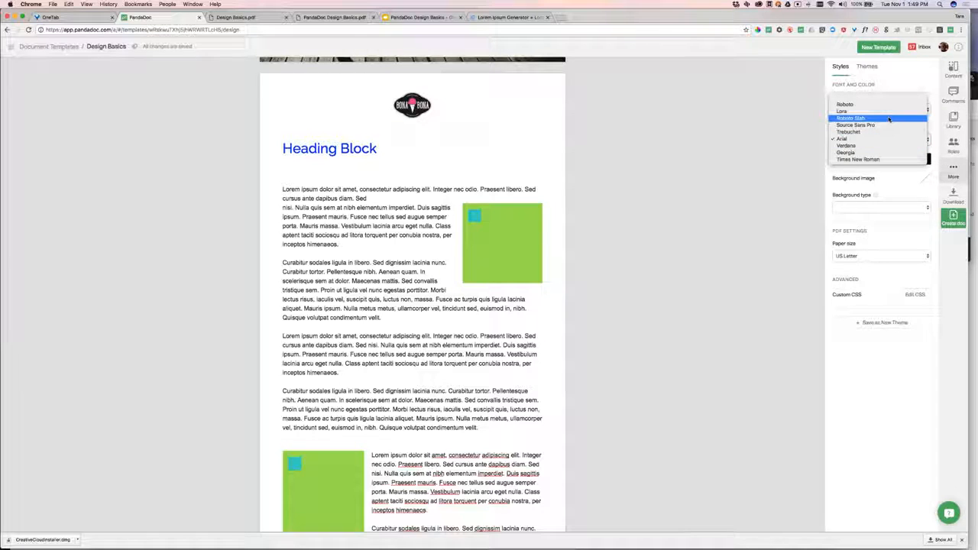
left_click(890, 118)
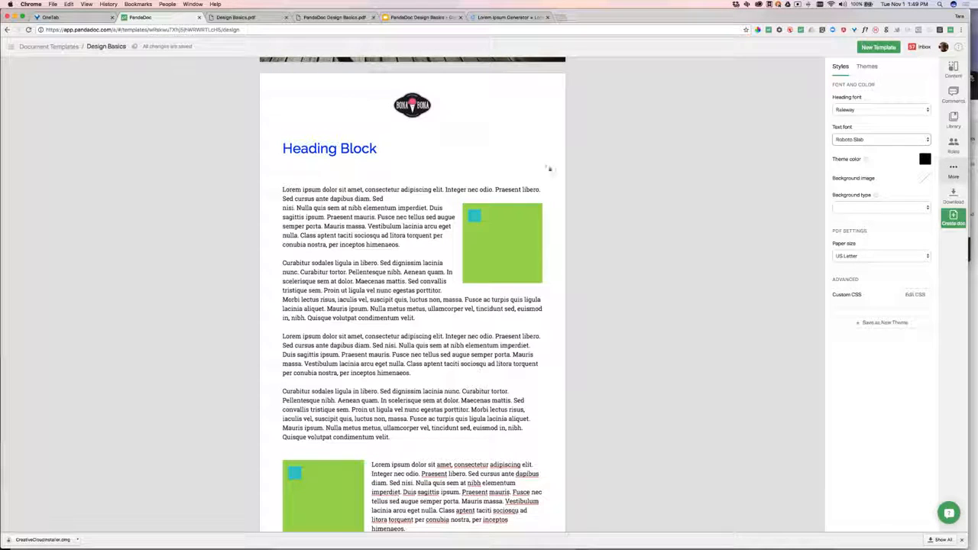
left_click(891, 140)
left_click(894, 147)
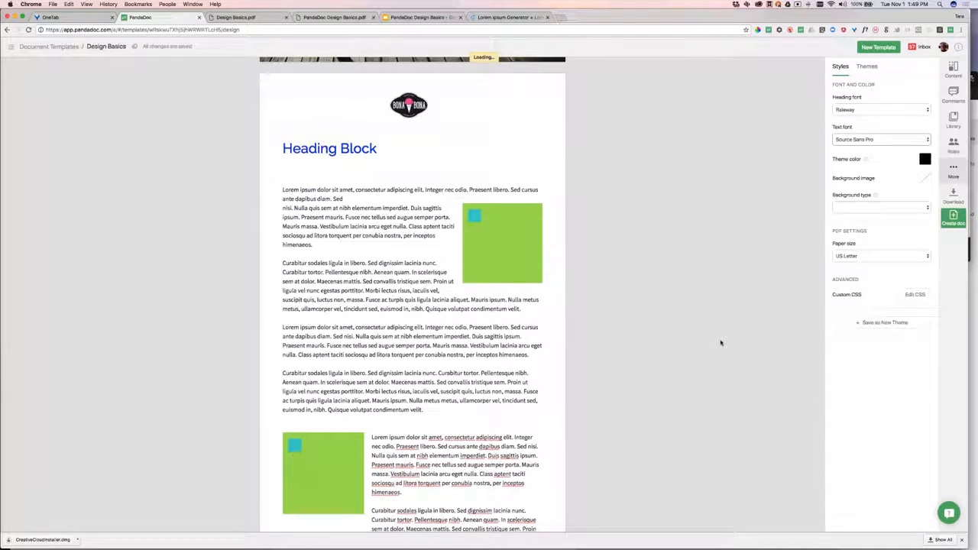
Step: Remove the empty space above the first lorem ipsum paragraph in the text block under "Heading Block"
left_click(297, 186)
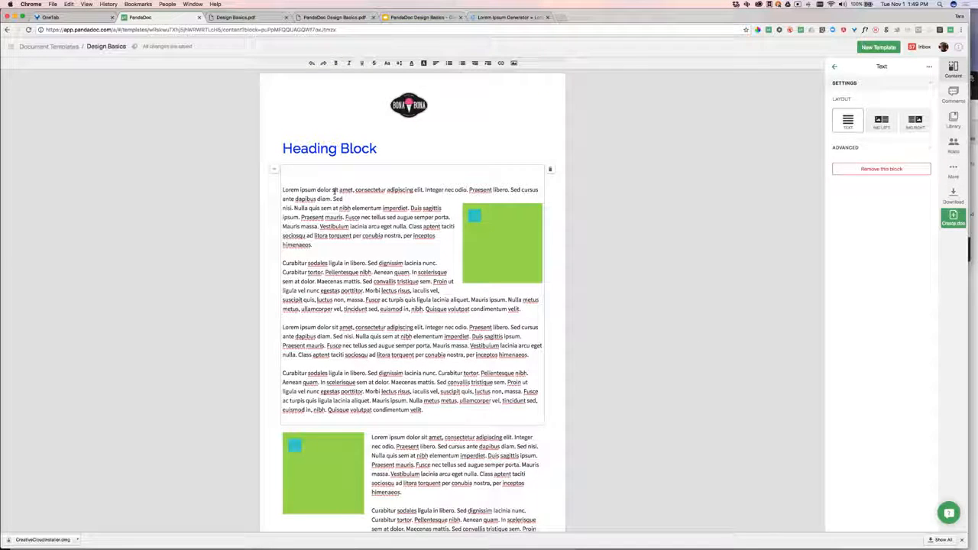
key("BackSpace")
key("BackSpace")
left_click(683, 186)
Step: Reopen the design styles and sample the teal color of the tall image beside the lorem ipsum text with the color picker extension
scroll(538, 447, "down", 1)
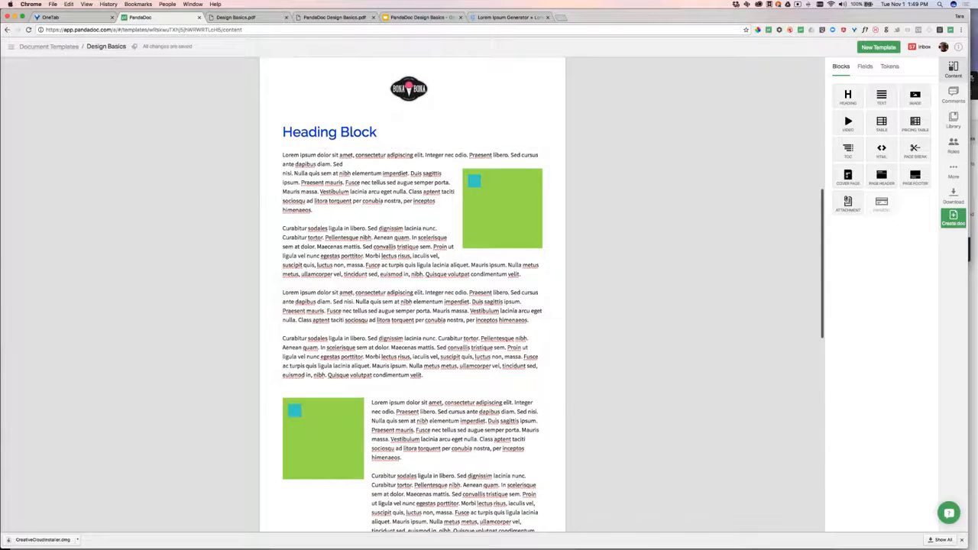
scroll(412, 298, "down", 10)
scroll(413, 298, "down", 2)
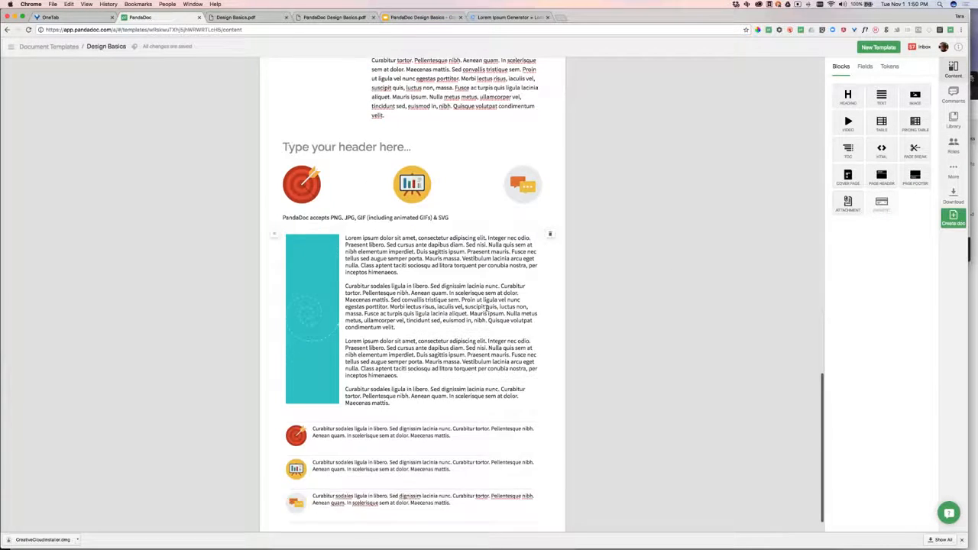
left_click(952, 169)
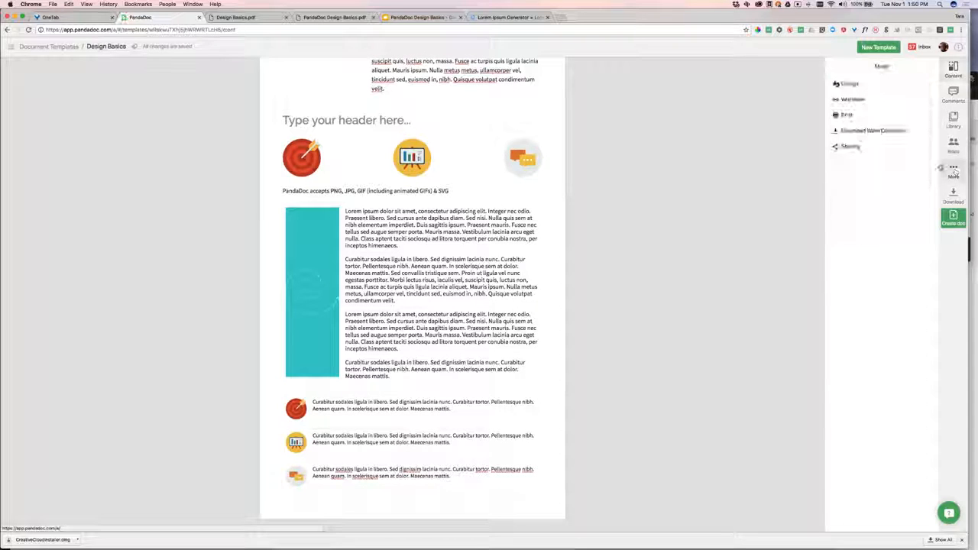
left_click(870, 84)
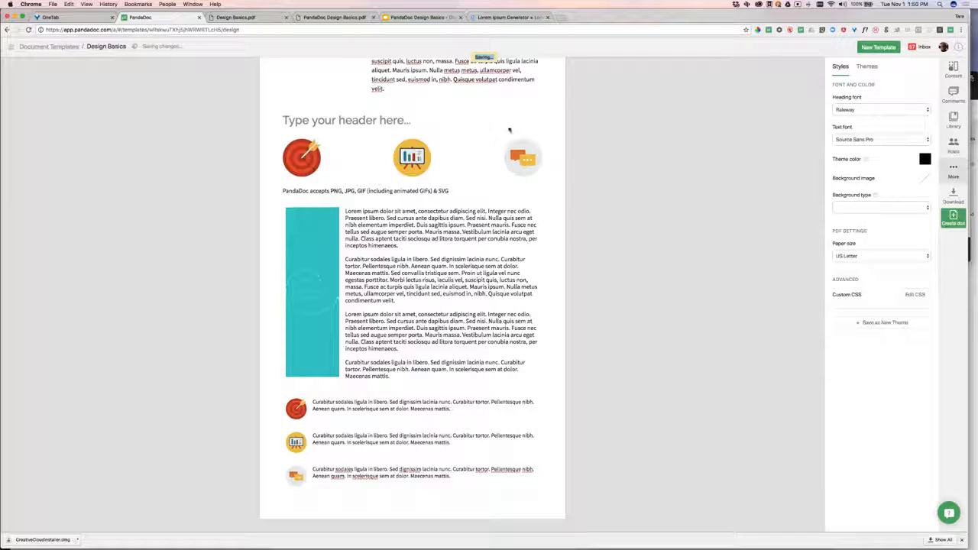
left_click(758, 31)
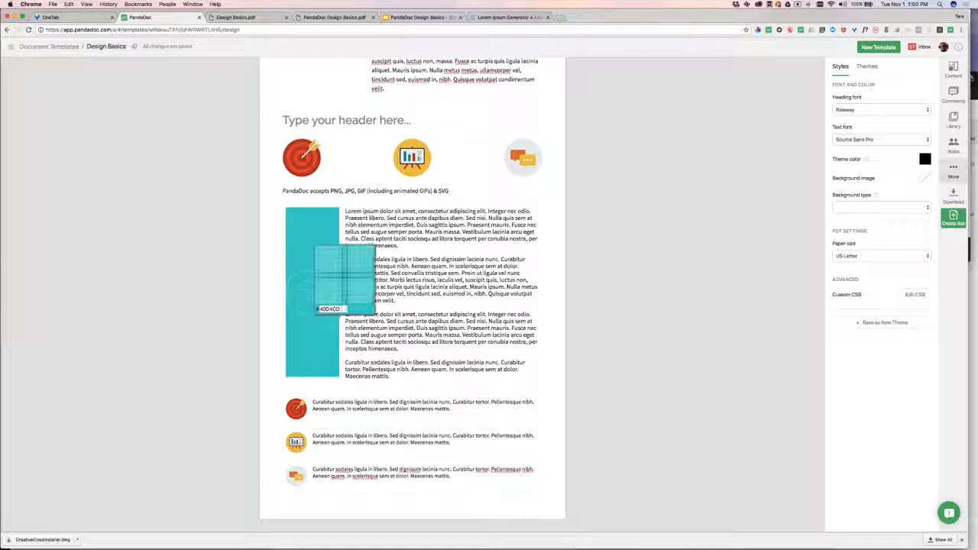
left_click(308, 239)
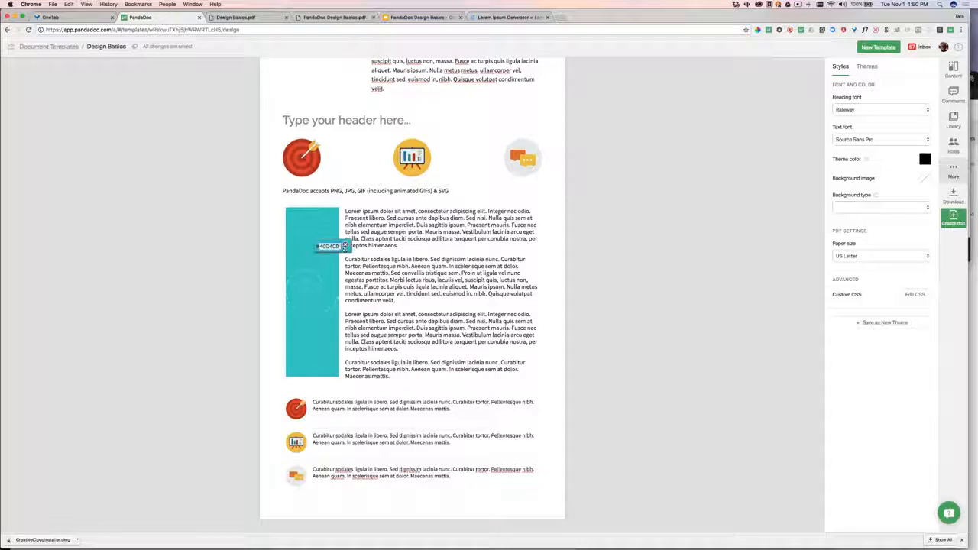
Step: Set the template's theme color to #40D4CD
left_click_drag(831, 158, 866, 159)
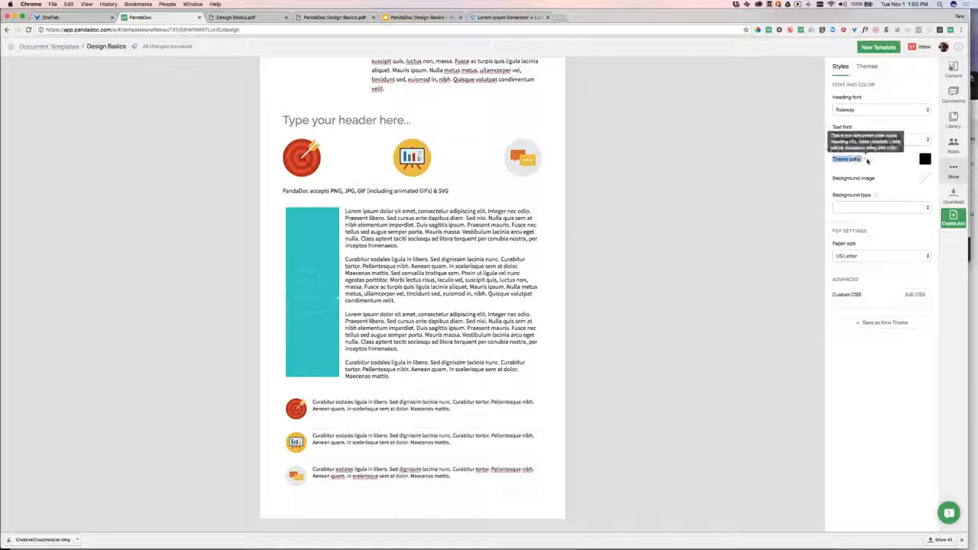
left_click(924, 158)
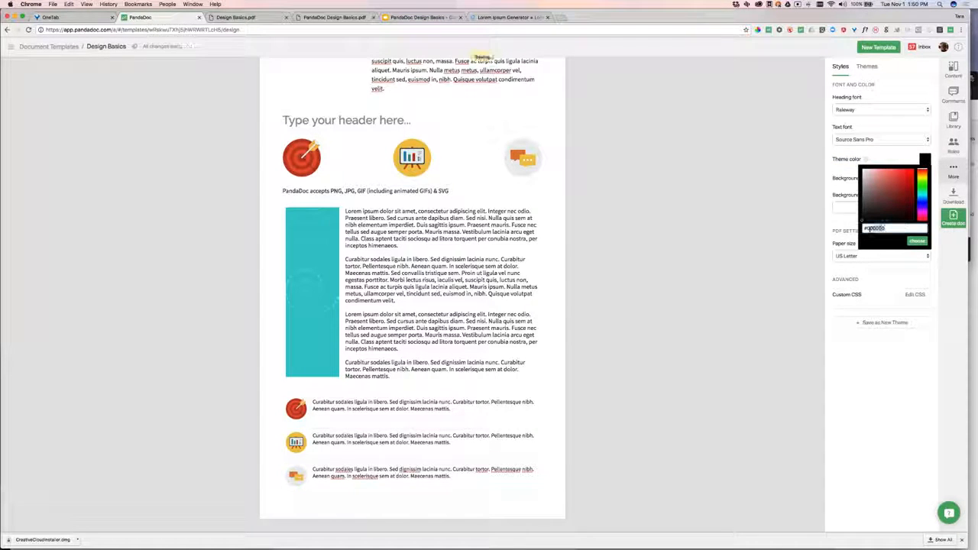
type("40D4CD")
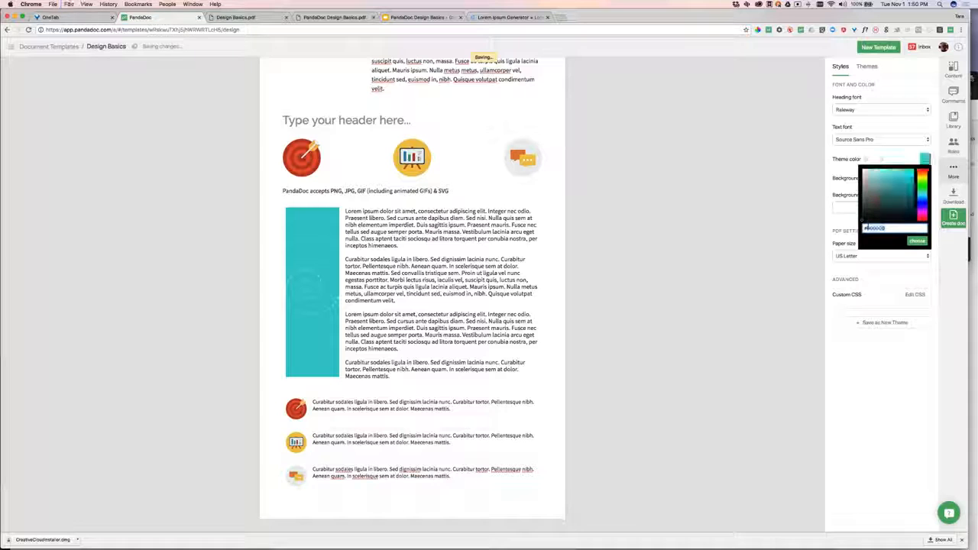
left_click(916, 241)
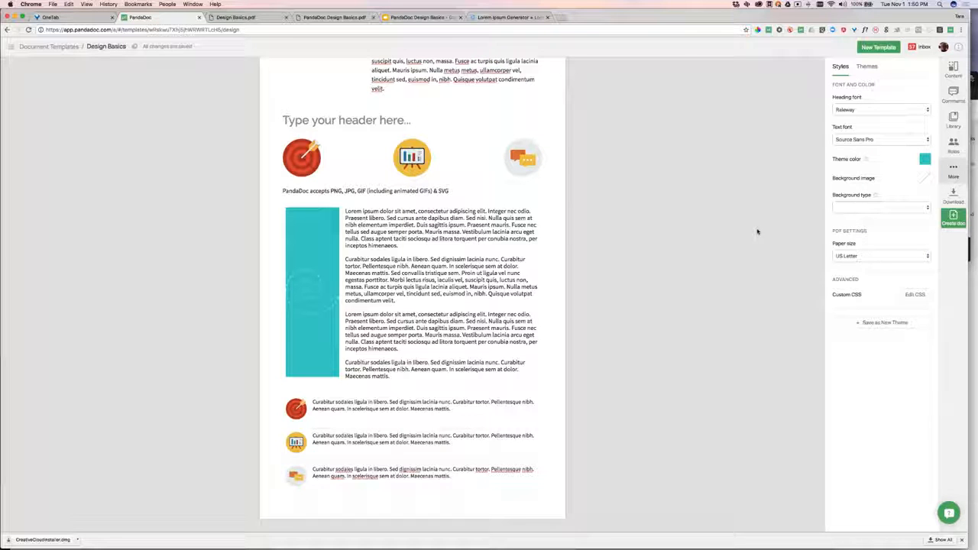
Step: Try the Heading 2 layout on "Heading Block", and set it to Heading 3
left_click(952, 69)
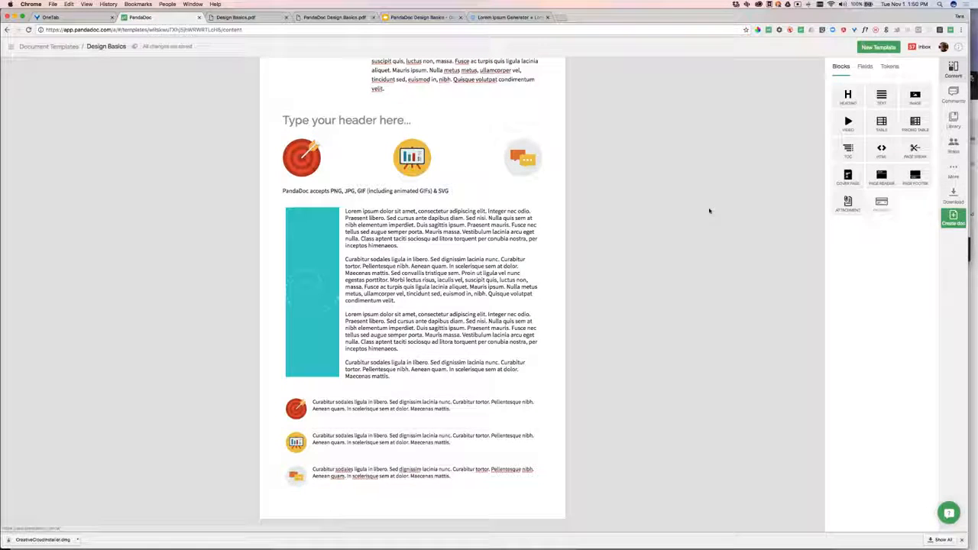
scroll(708, 210, "up", 15)
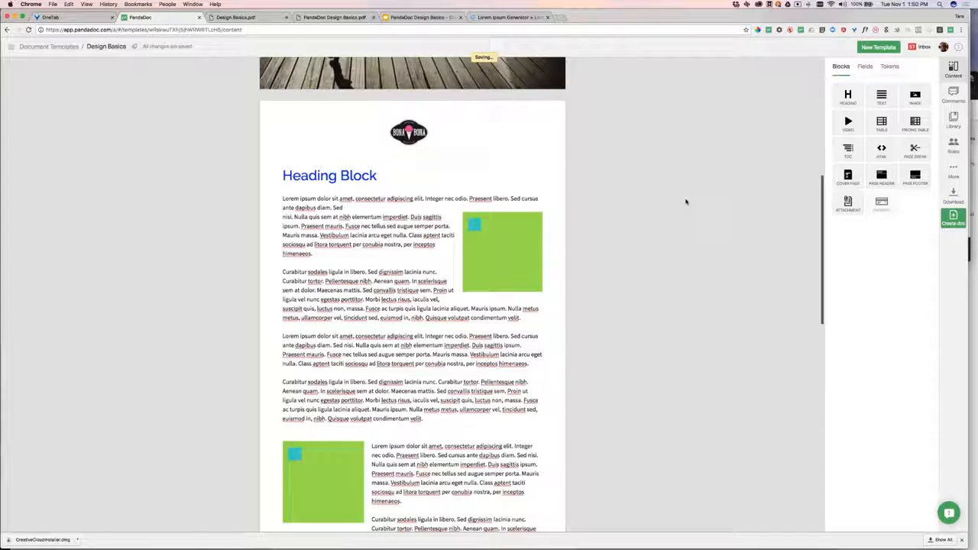
left_click(321, 203)
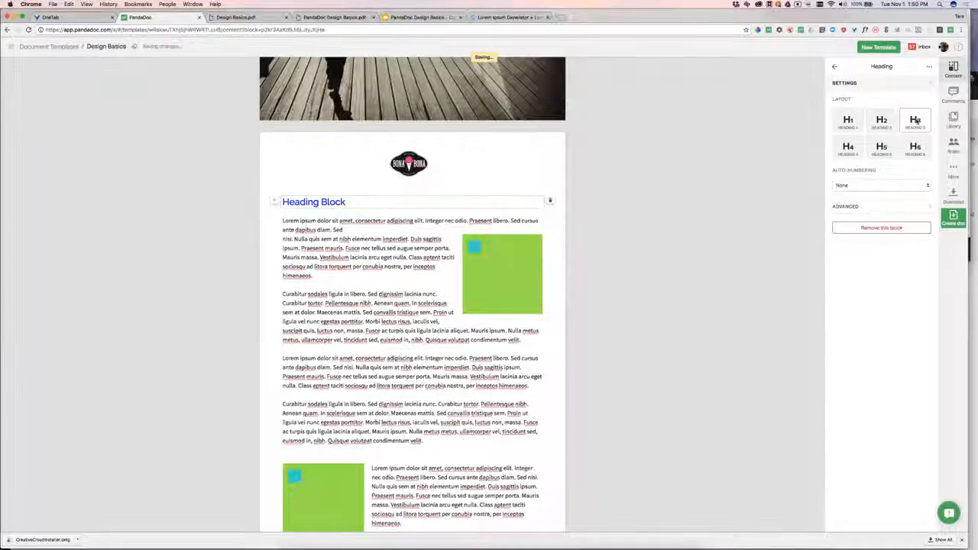
left_click(880, 120)
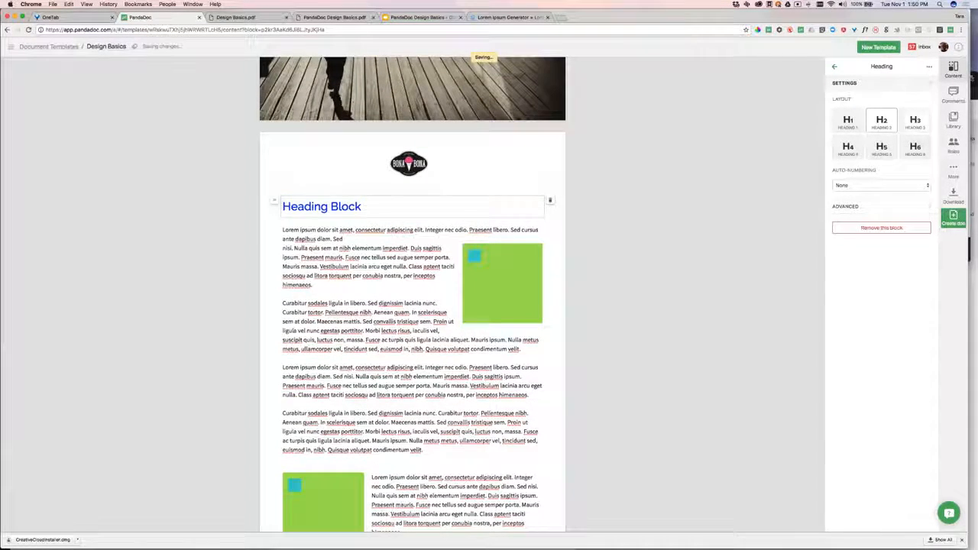
left_click(914, 120)
Step: Add a heading block reading "Theme Heading" below "Heading Block", compare Heading 1 with Heading 3, and set it to Heading 3
left_click(834, 67)
left_click_drag(848, 97, 468, 218)
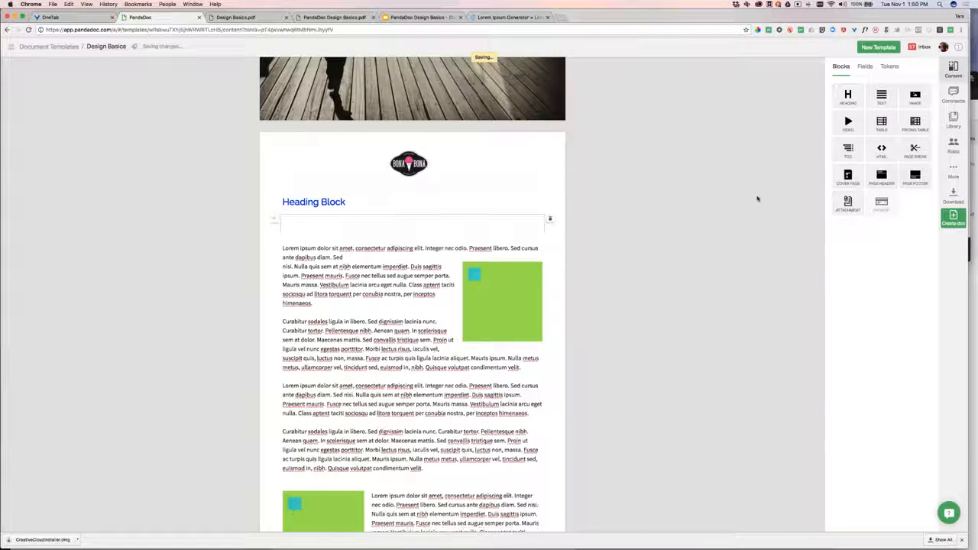
type("Theme Heading")
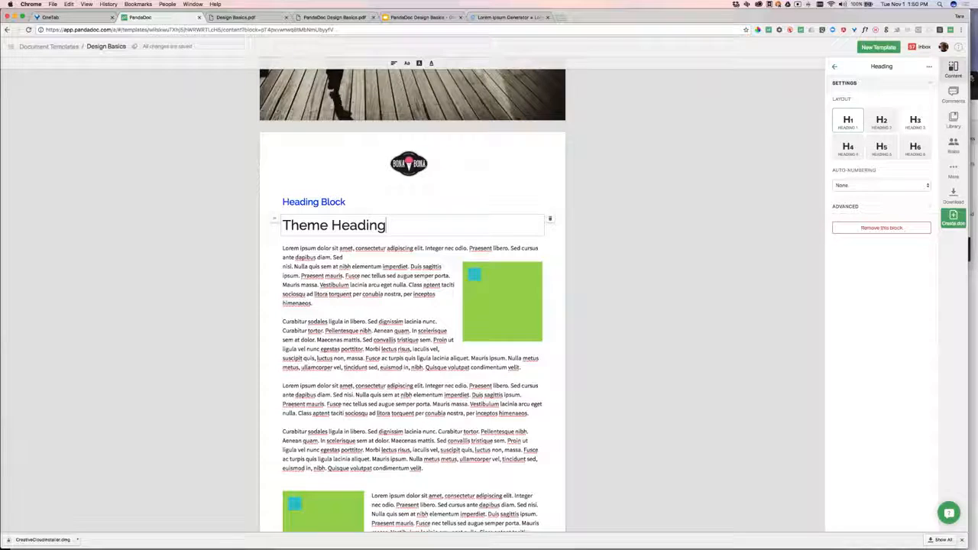
left_click(915, 120)
left_click(848, 124)
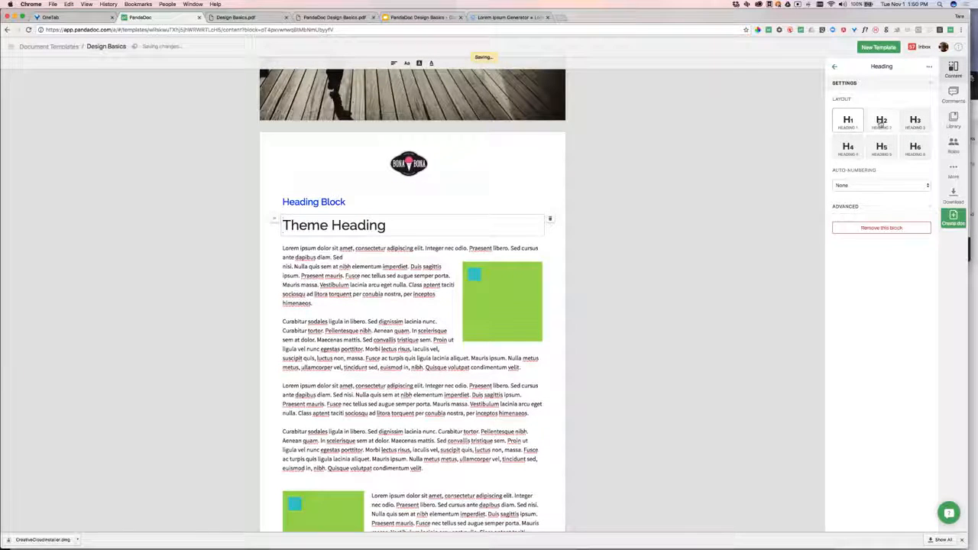
left_click(917, 124)
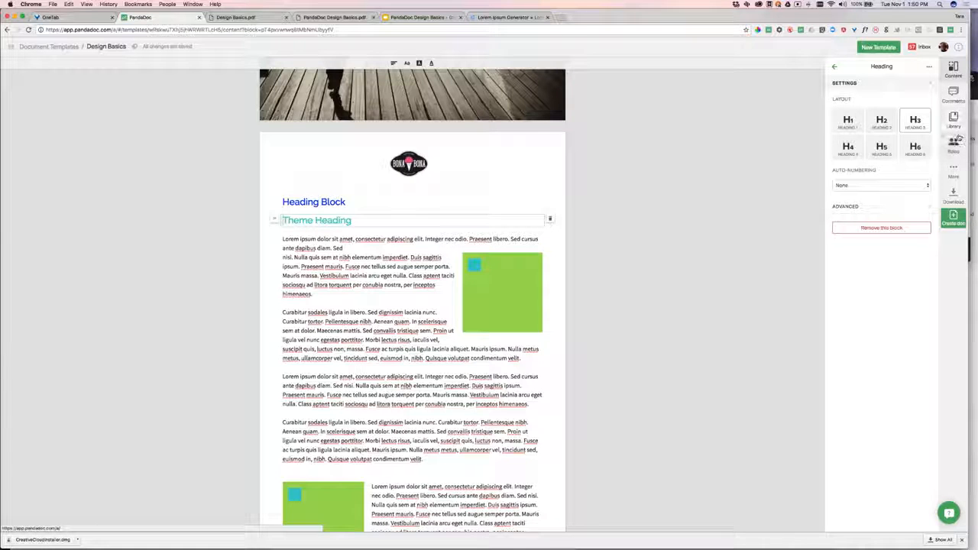
Step: Insert a table block between "Theme Heading" and the first lorem ipsum text block
left_click(834, 67)
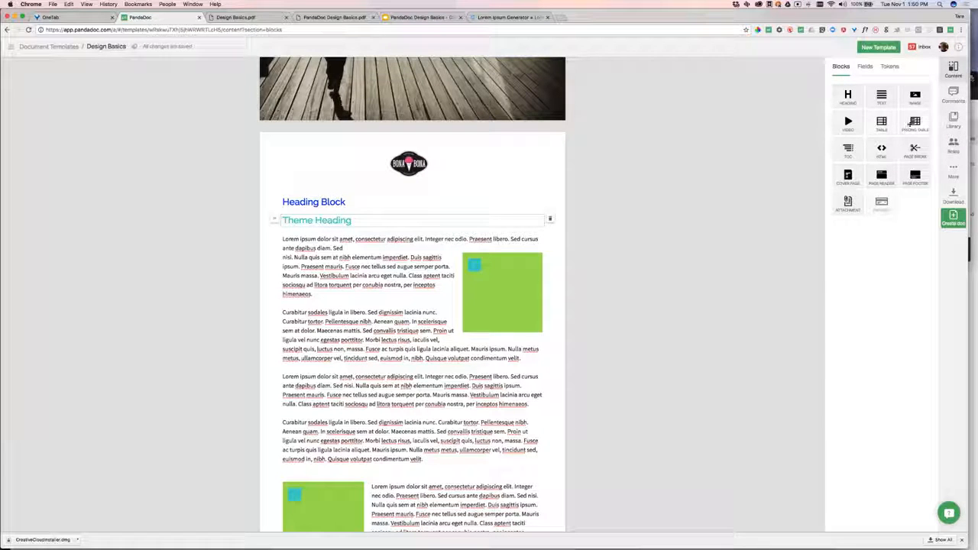
left_click_drag(848, 149, 489, 233)
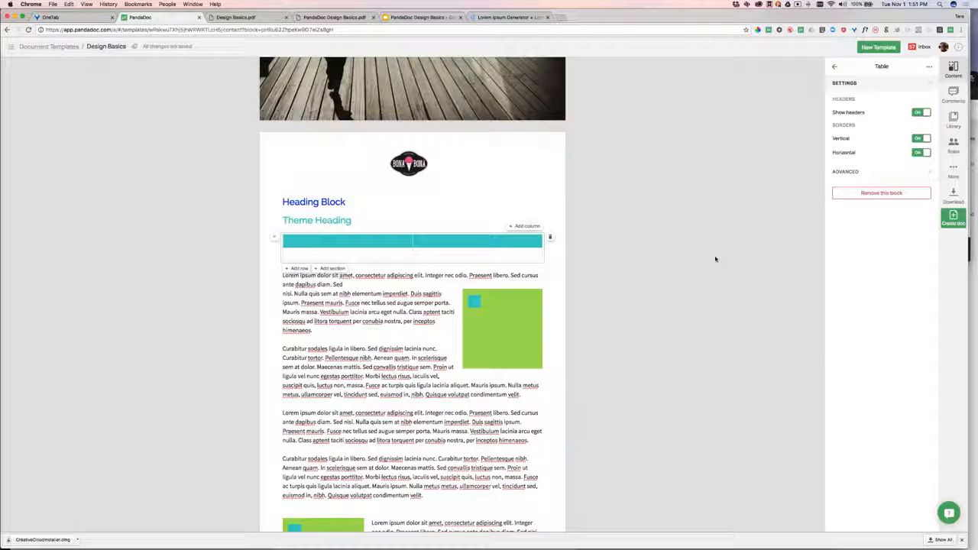
left_click(728, 252)
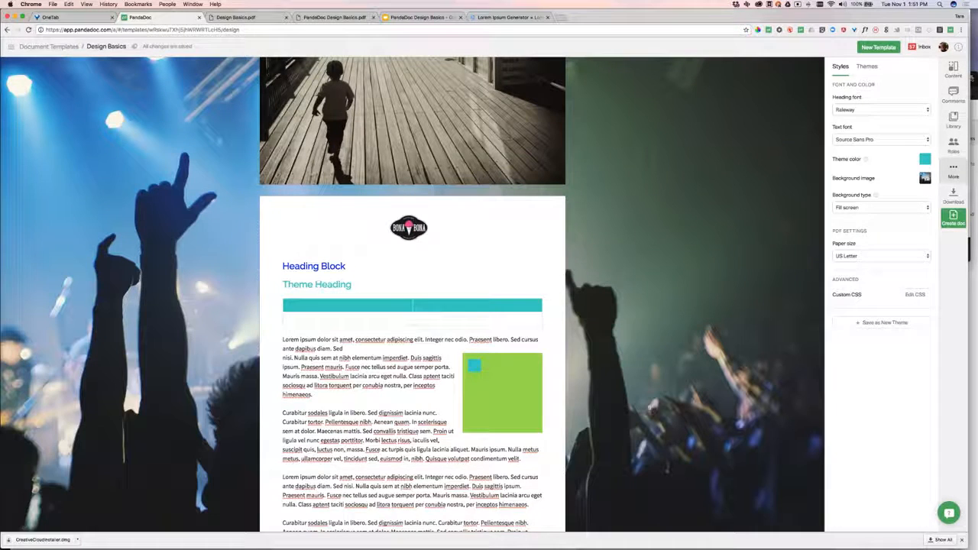
Step: Change the template's background image to the misty mountain photo
left_click(924, 178)
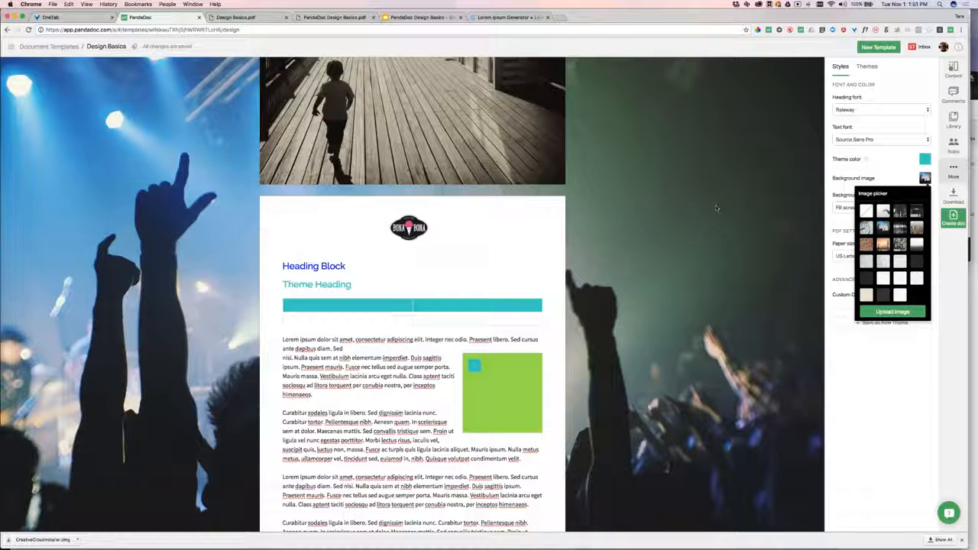
left_click(883, 211)
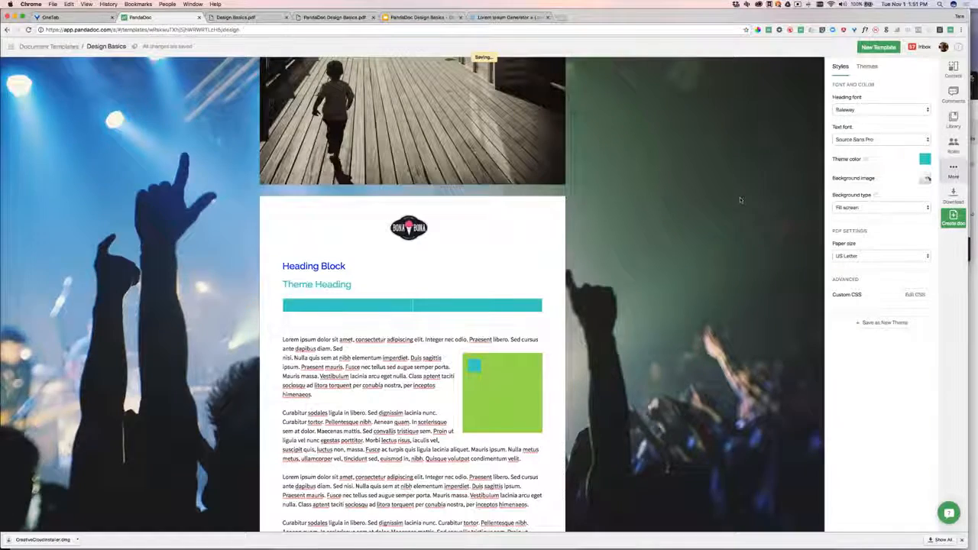
scroll(710, 220, "down", 3)
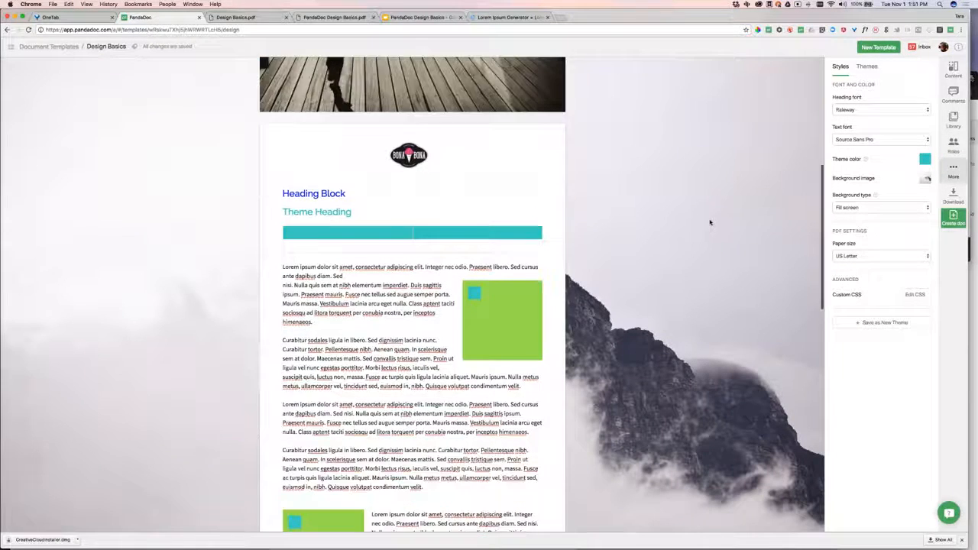
Step: Open the custom CSS of the template's theme styles for review and return to the design styles
scroll(714, 223, "down", 1)
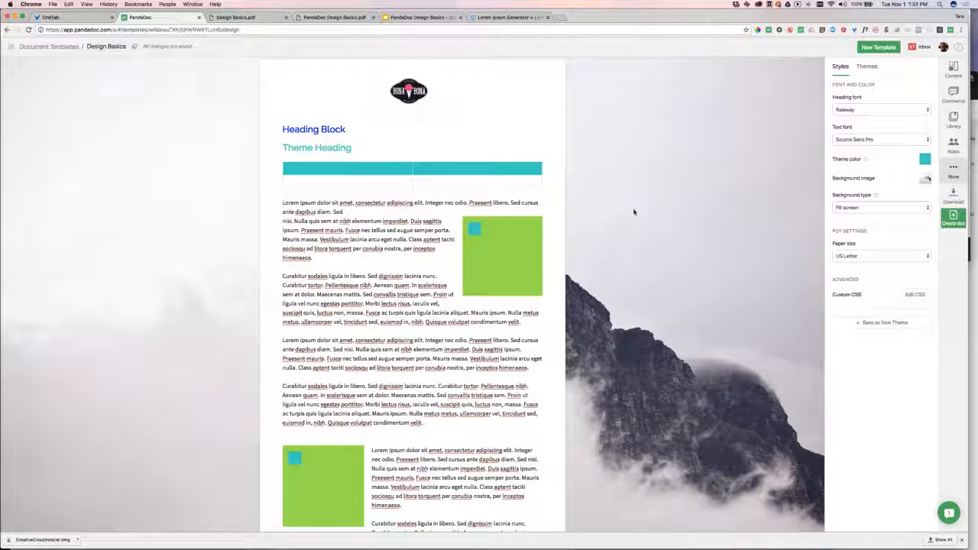
left_click(915, 295)
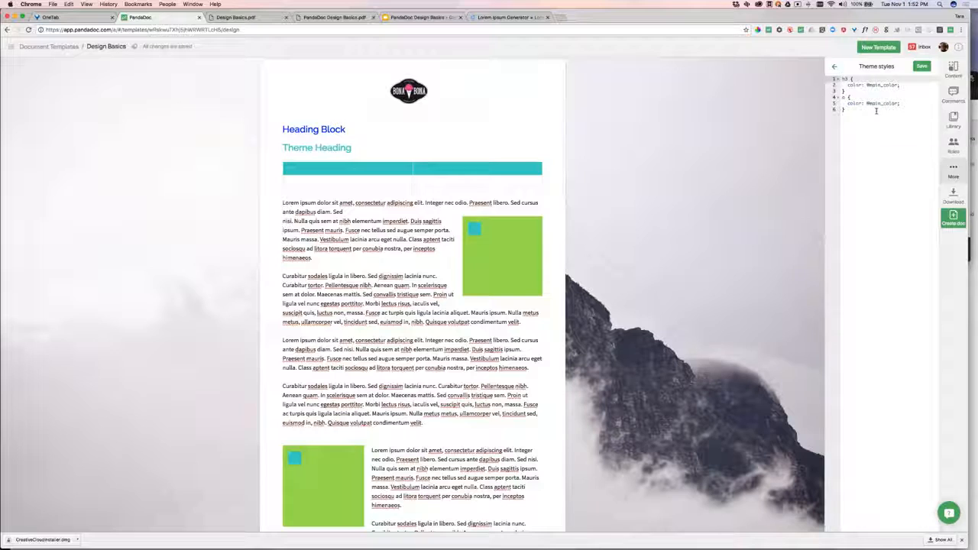
left_click(834, 66)
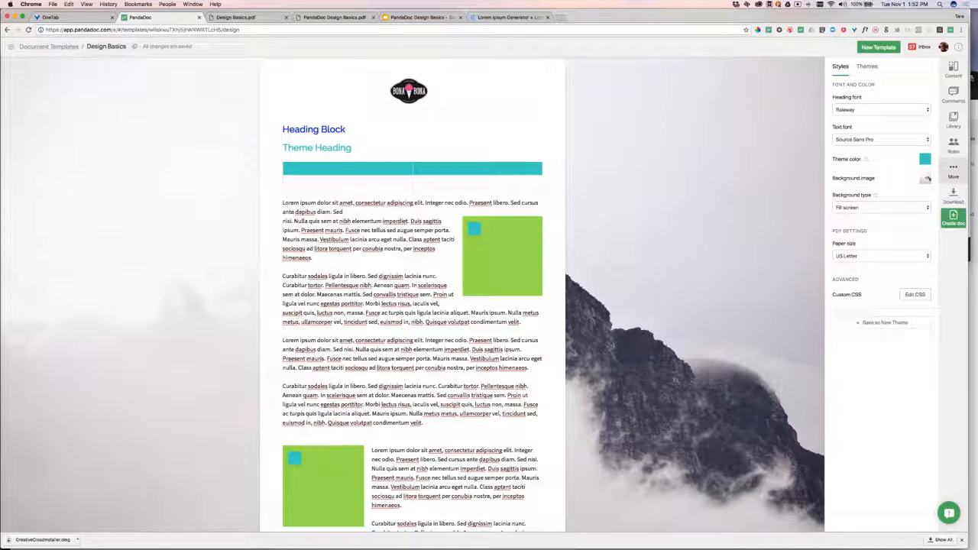
Step: Go back to the cover page and highlight the list of US and A4 image dimensions
scroll(661, 213, "up", 5)
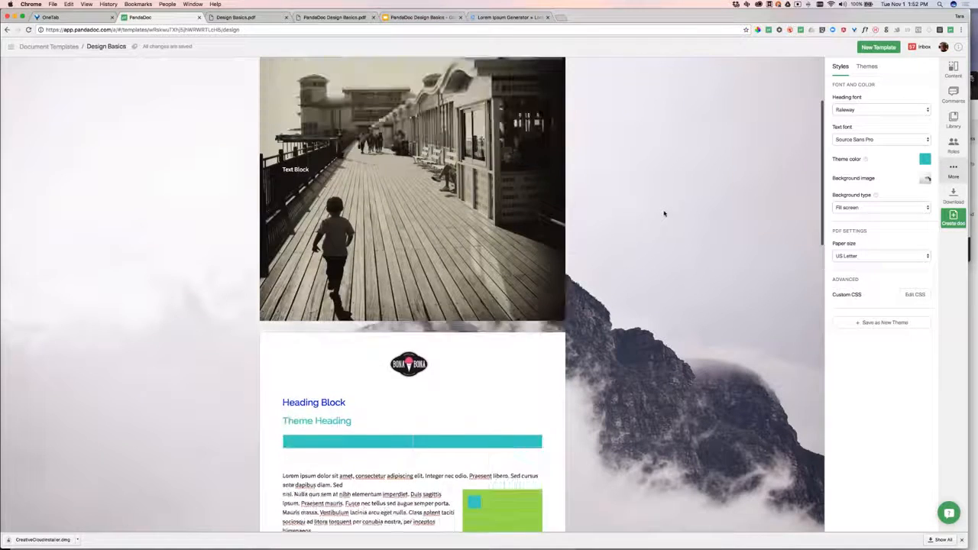
scroll(667, 213, "down", 2)
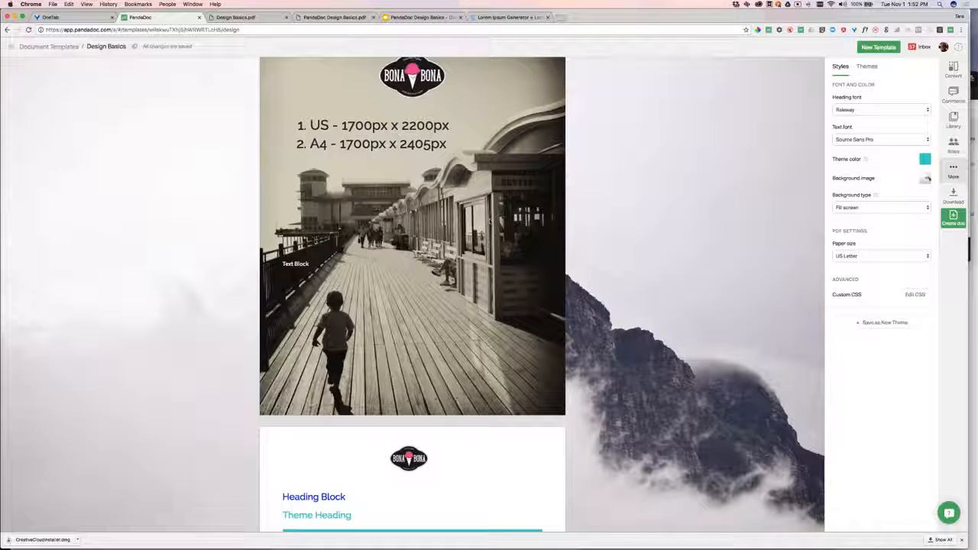
left_click_drag(448, 145, 431, 145)
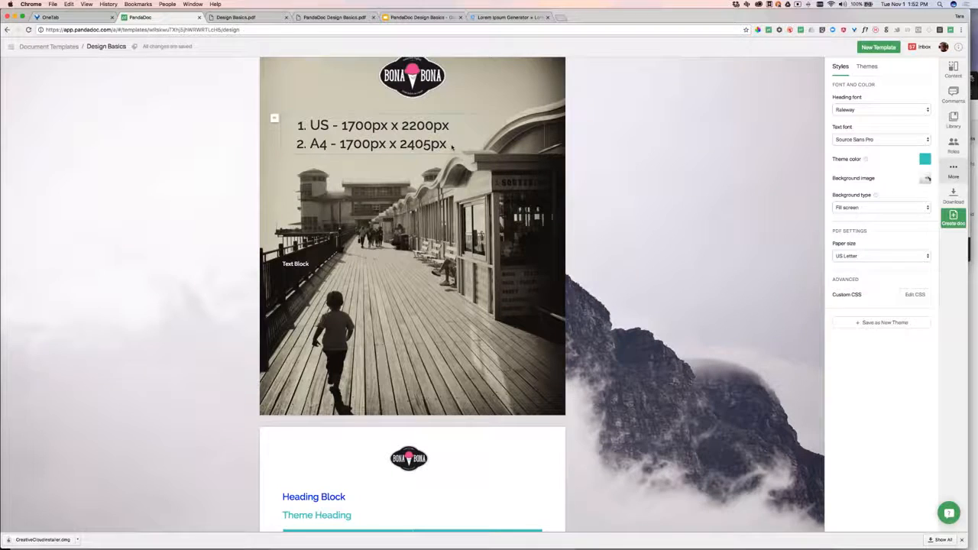
key("super+a")
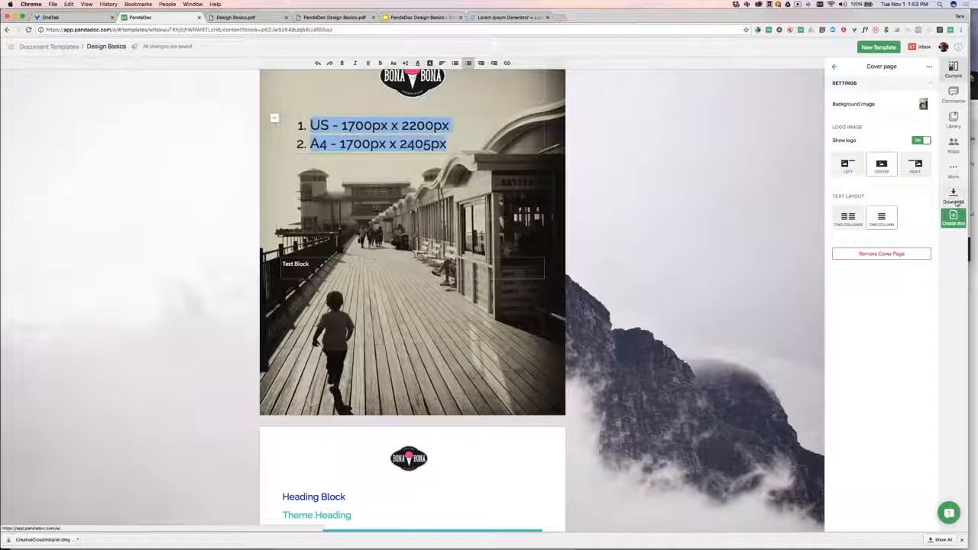
Step: Download the Design Basics template as a PDF
left_click(955, 199)
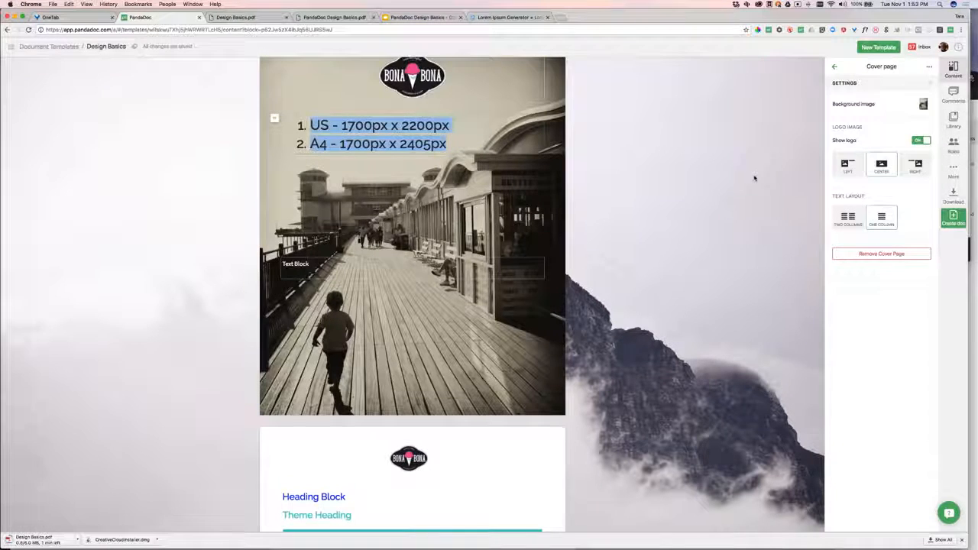
mouse_move(517, 542)
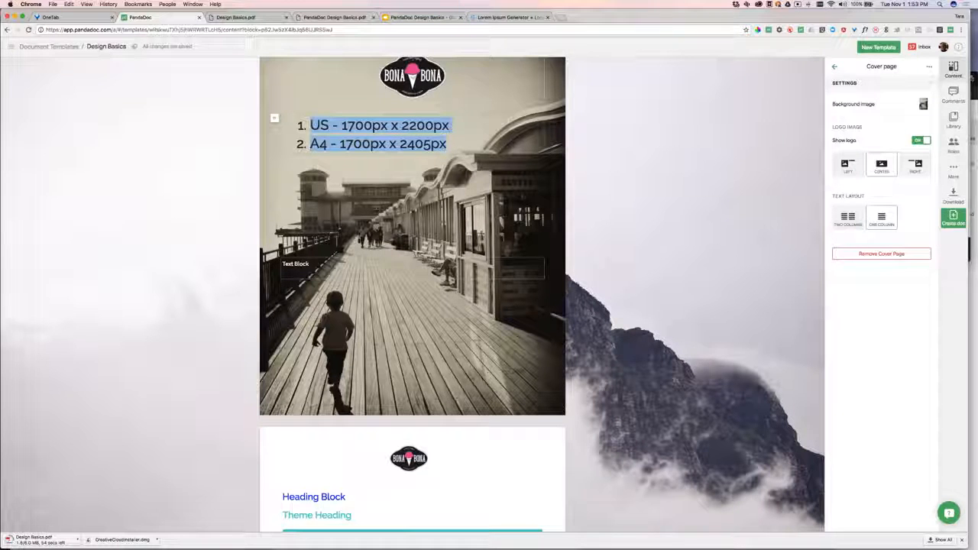
scroll(745, 300, "down", 1)
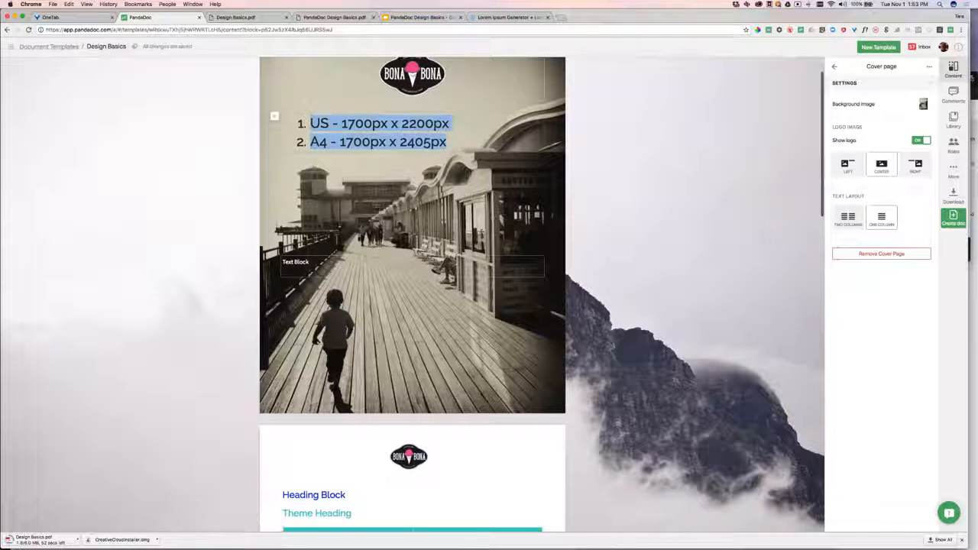
Step: Open the workspace's Branding settings and examine the logo format and size requirements and the email footer text
left_click(11, 47)
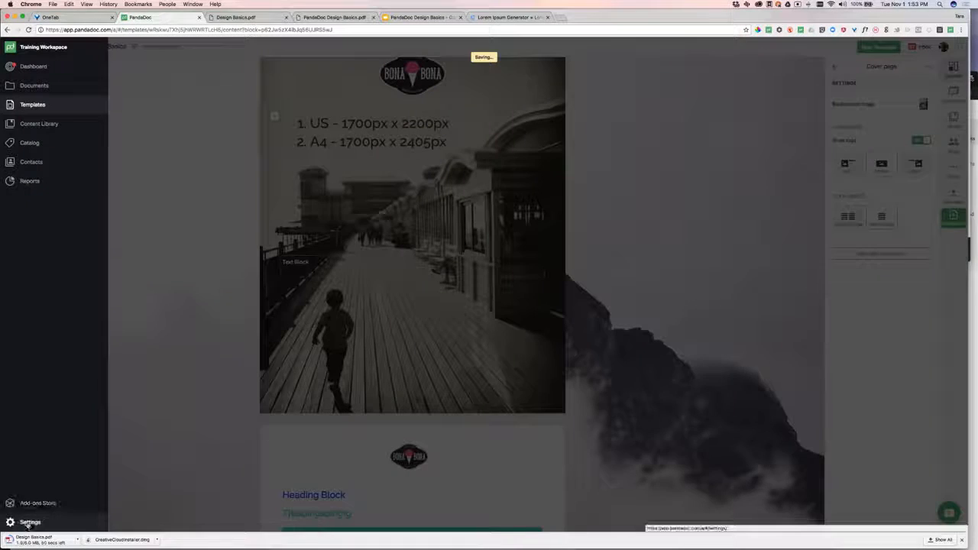
left_click(31, 522)
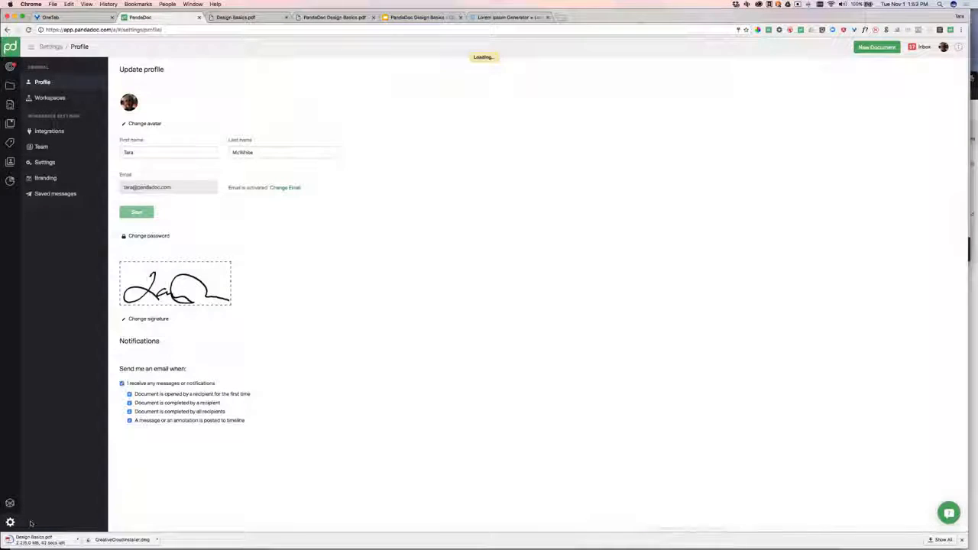
left_click(45, 177)
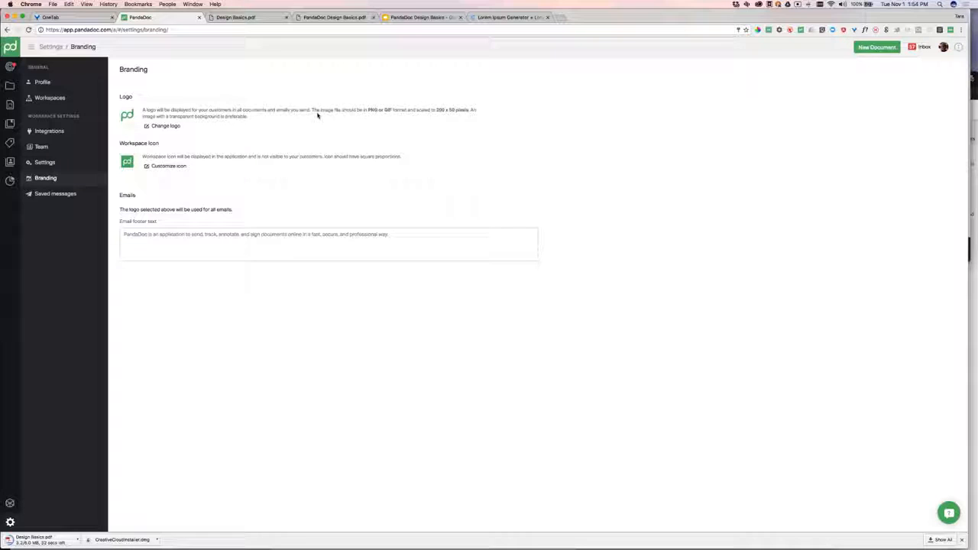
left_click_drag(435, 109, 456, 112)
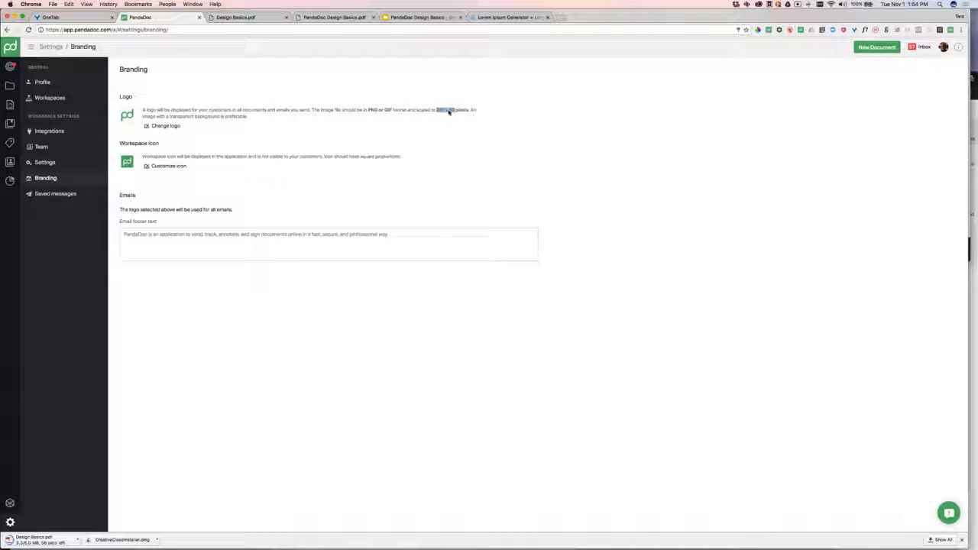
left_click_drag(459, 111, 469, 110)
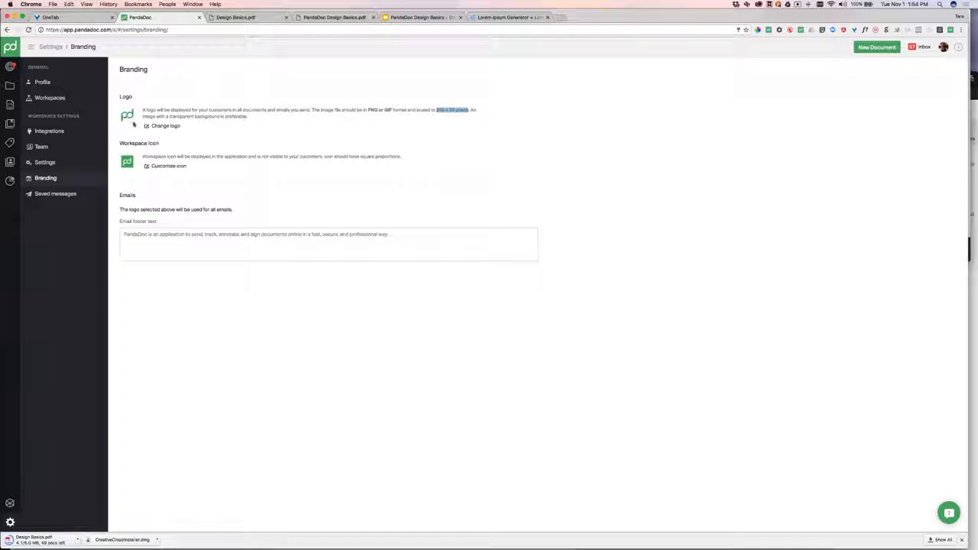
left_click_drag(144, 113, 260, 119)
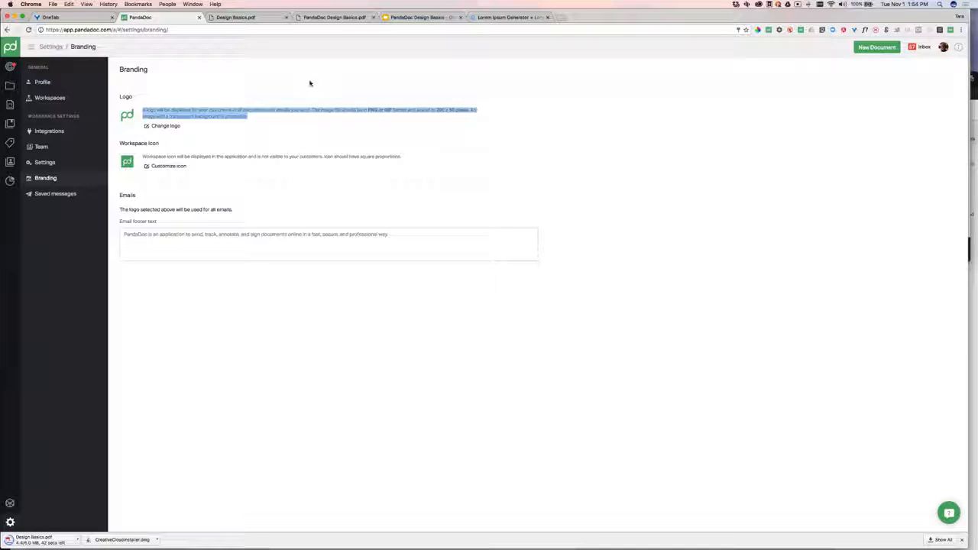
left_click(128, 234)
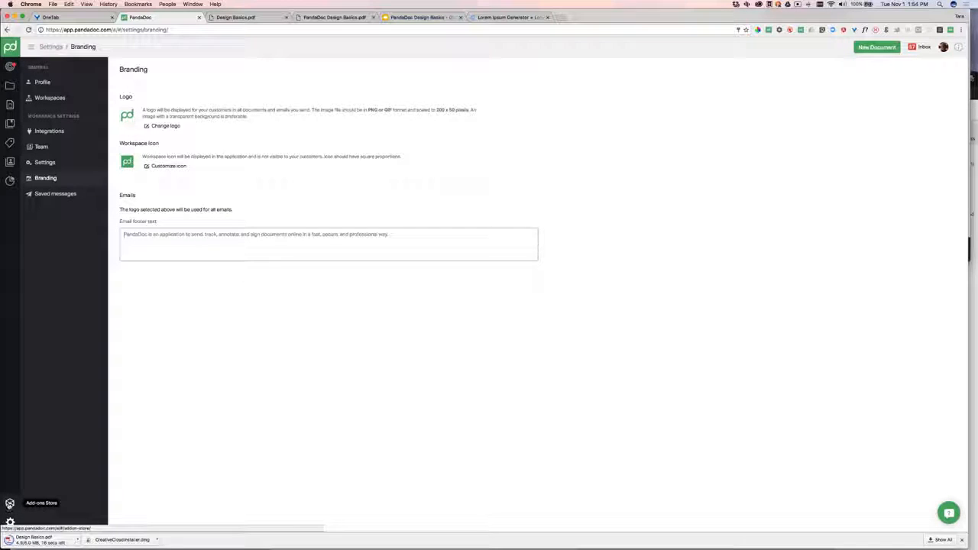
Step: Open the Add-ons Store and view the Document Themes add-on in the Branding & Design category
left_click(10, 503)
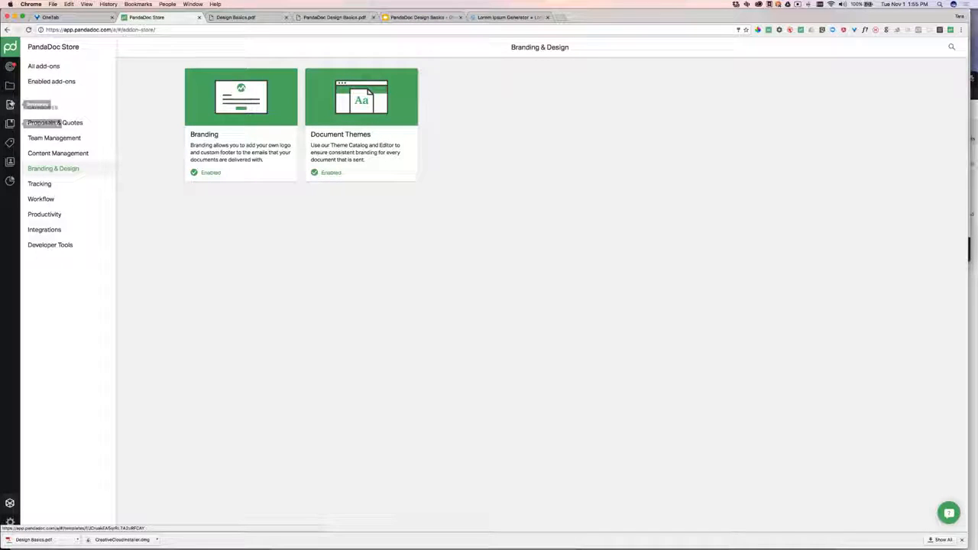
left_click(355, 138)
key("Escape")
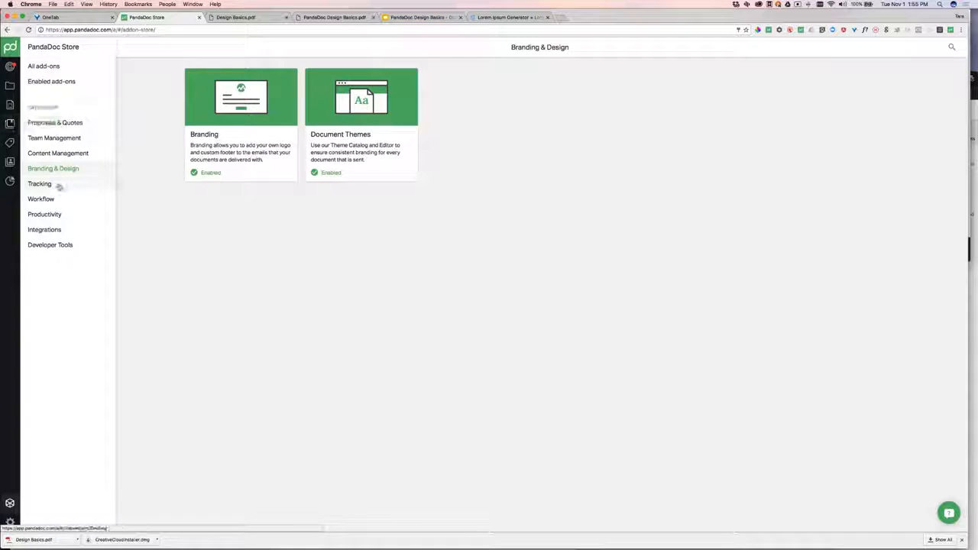
Step: List all add-ons and view the overview of the Content & Image Libraries add-on
left_click(44, 66)
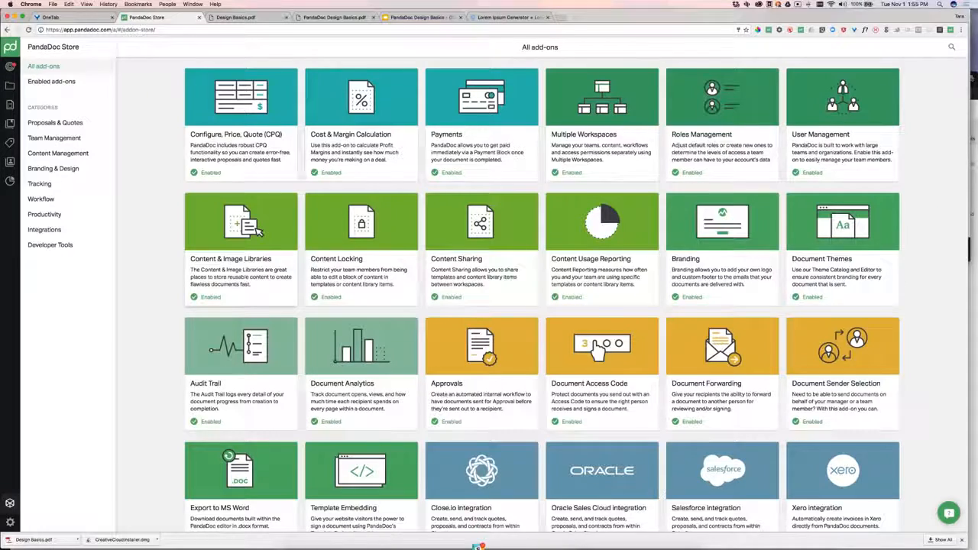
scroll(241, 252, "down", 1)
left_click(241, 237)
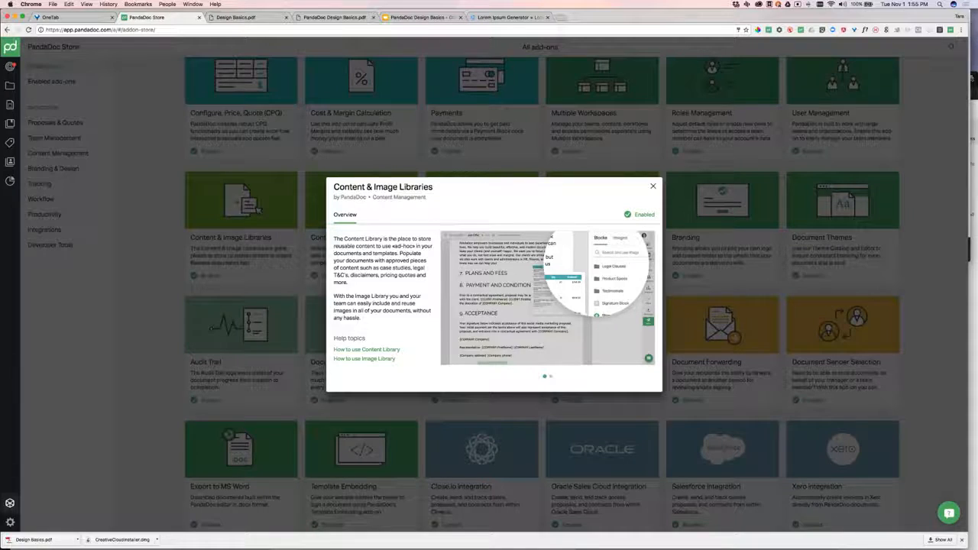
left_click(652, 187)
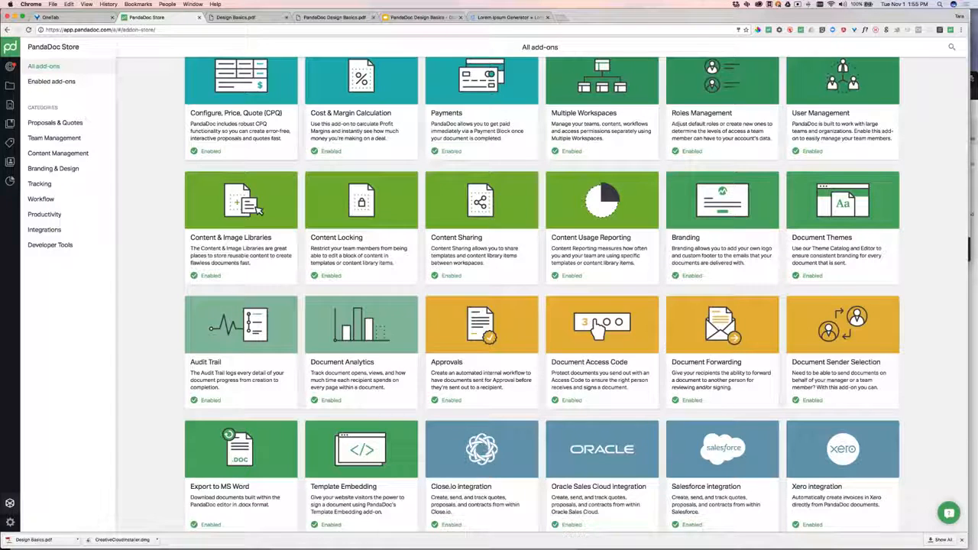
Step: Reopen the Design Basics template and save its design styles as a new theme named "Design Basics Theme"
left_click(10, 105)
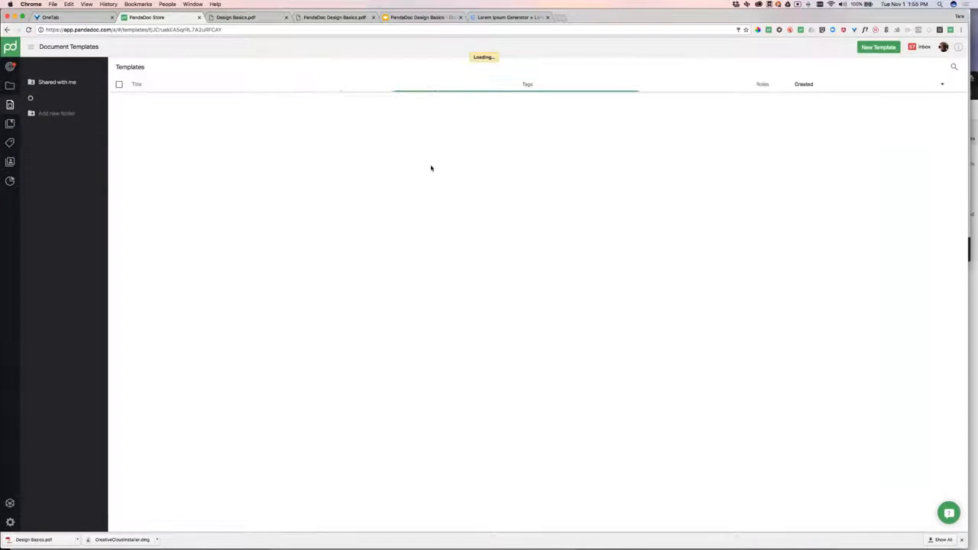
left_click(136, 103)
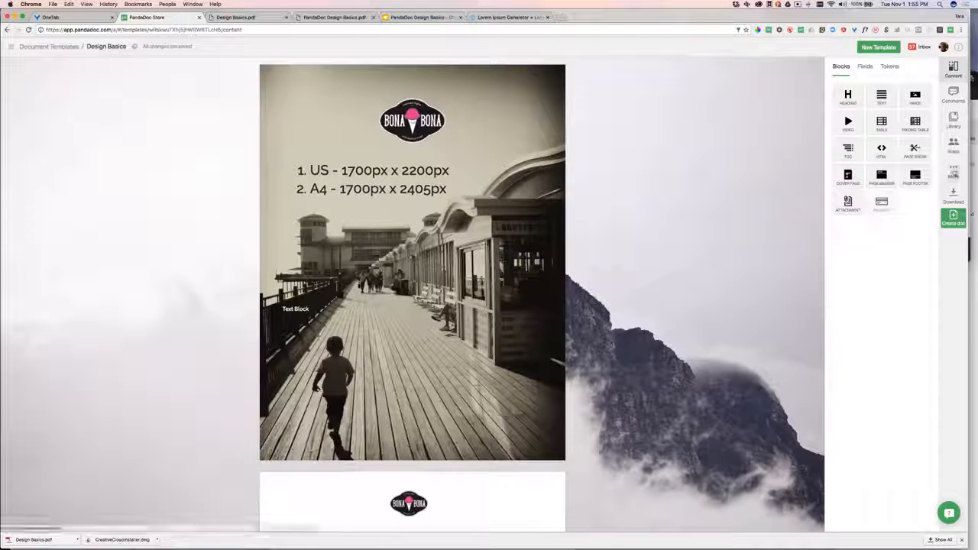
left_click(953, 170)
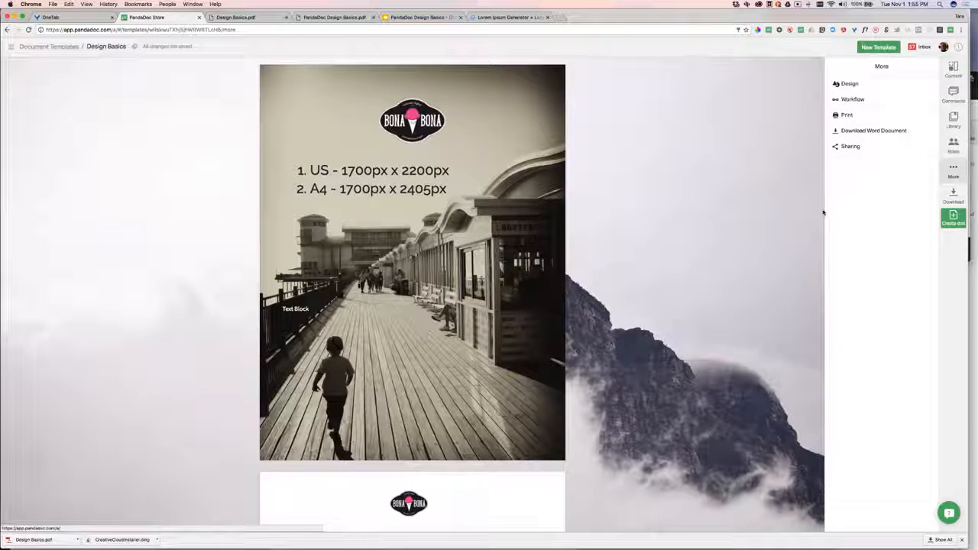
left_click(854, 83)
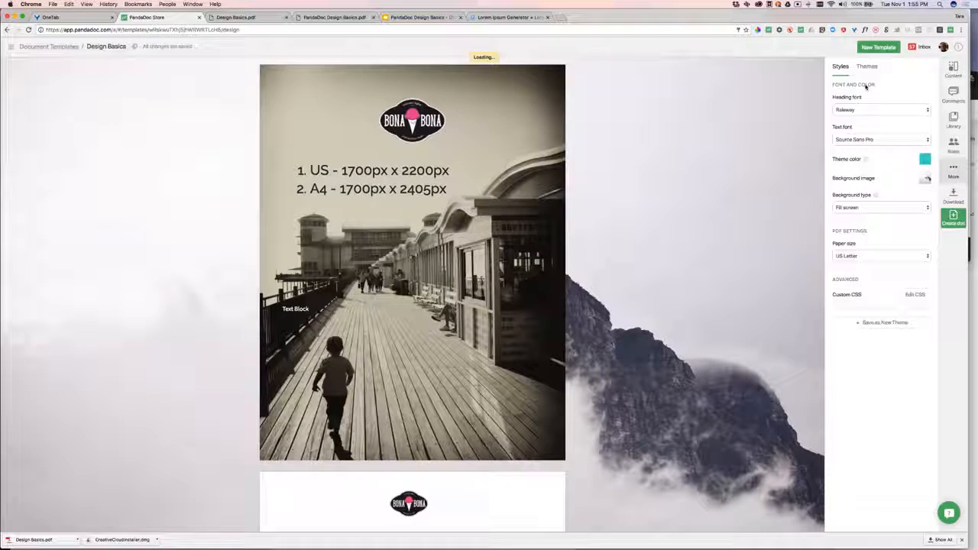
left_click(883, 322)
type("Design Basics Theme")
key("Return")
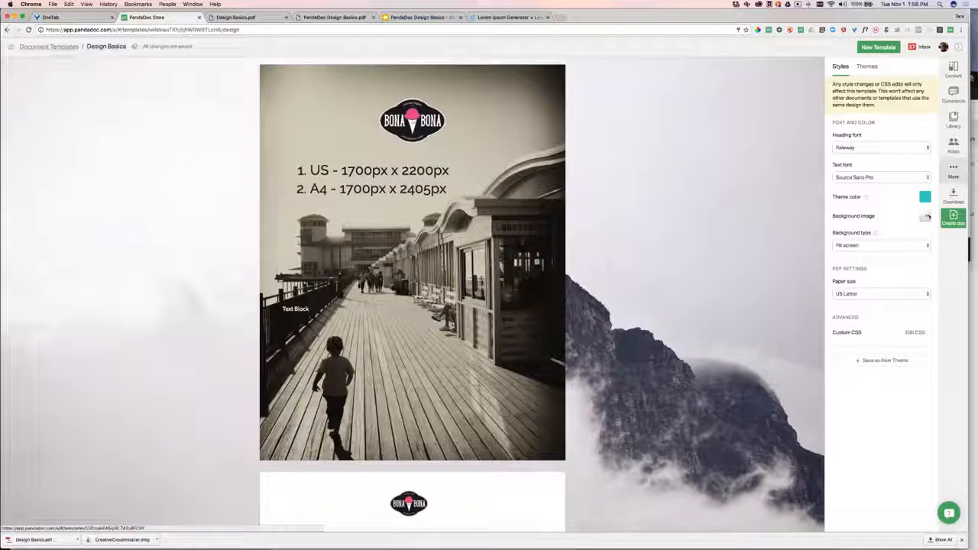
Step: Create a new blank template and apply the saved Design Basics Theme to it
left_click(49, 47)
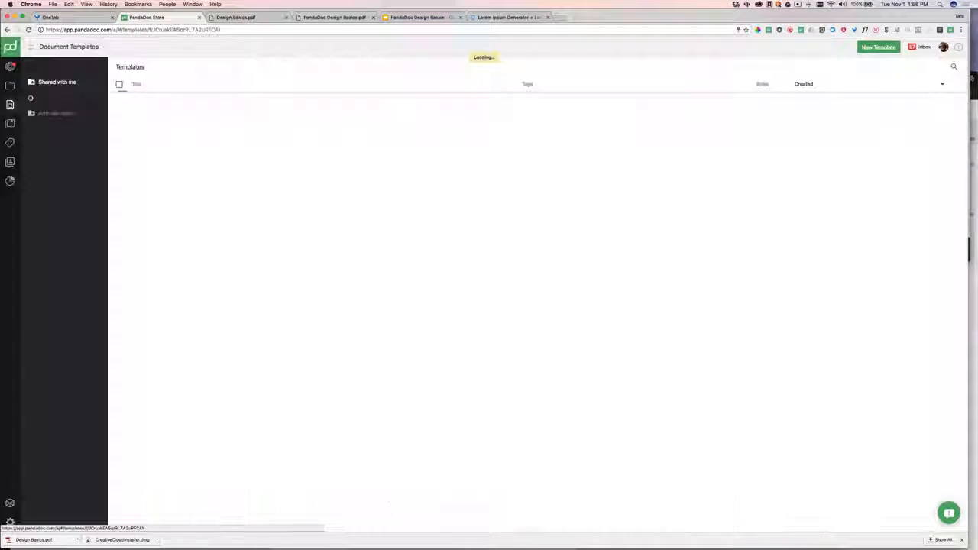
left_click(871, 49)
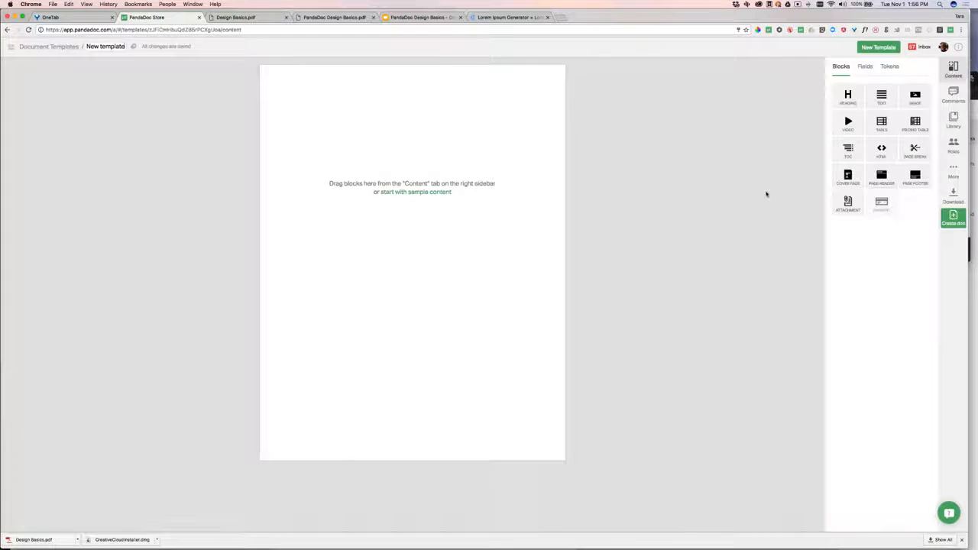
left_click(954, 172)
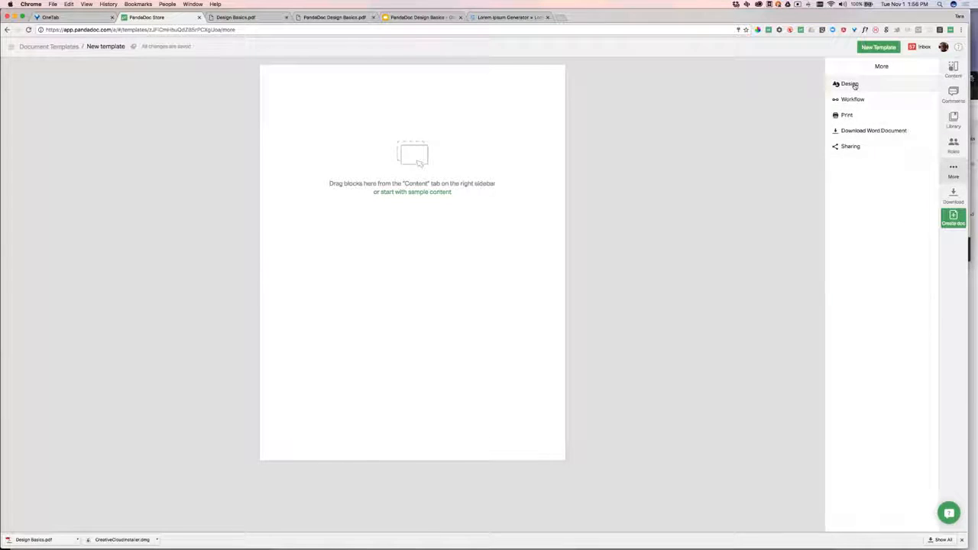
left_click(844, 84)
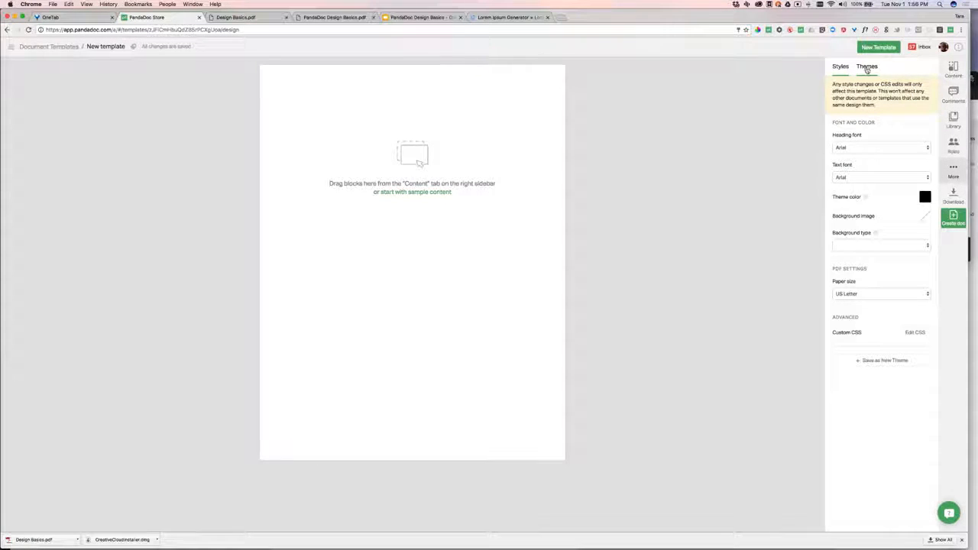
left_click(866, 66)
scroll(880, 305, "down", 3)
scroll(889, 220, "down", 5)
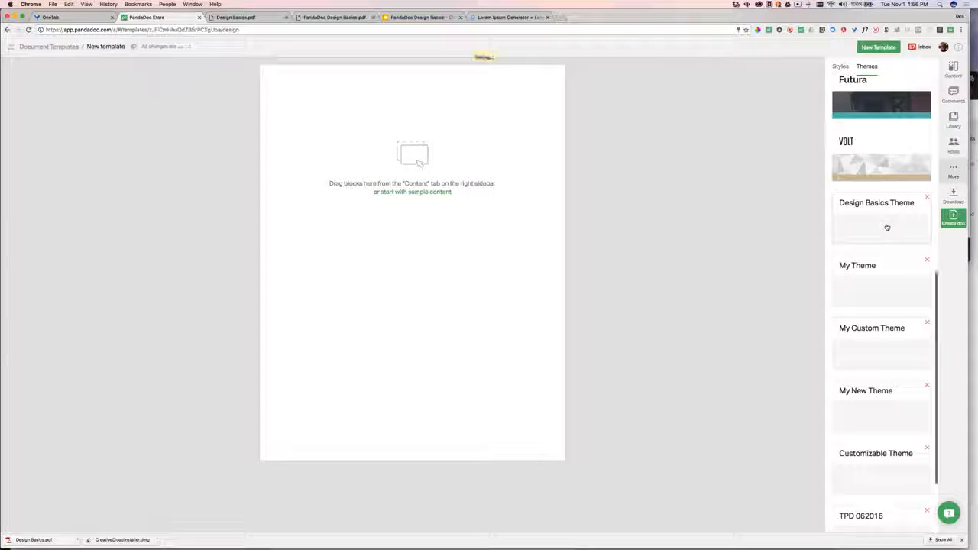
left_click(886, 228)
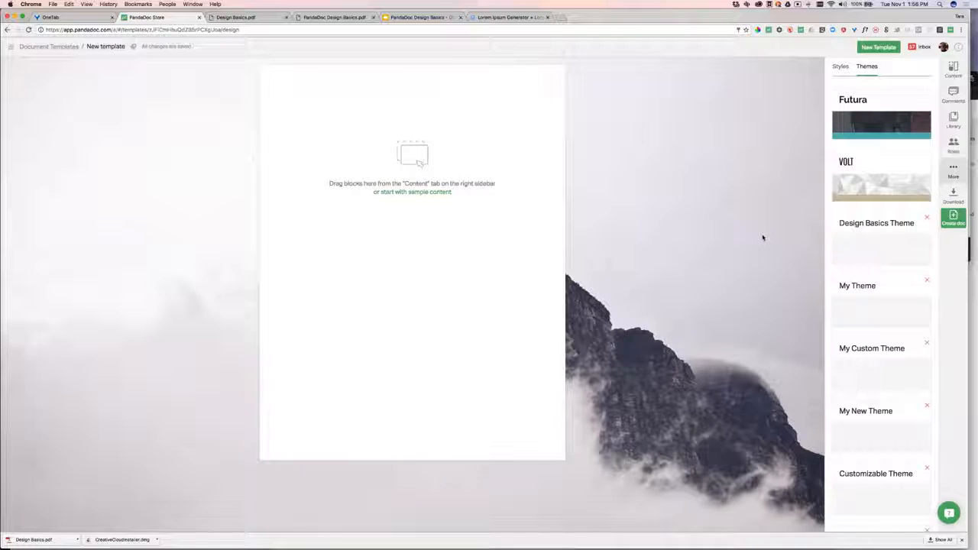
Step: Add a heading block reading "Heading" to the blank template and set its level to Heading 3
left_click(953, 69)
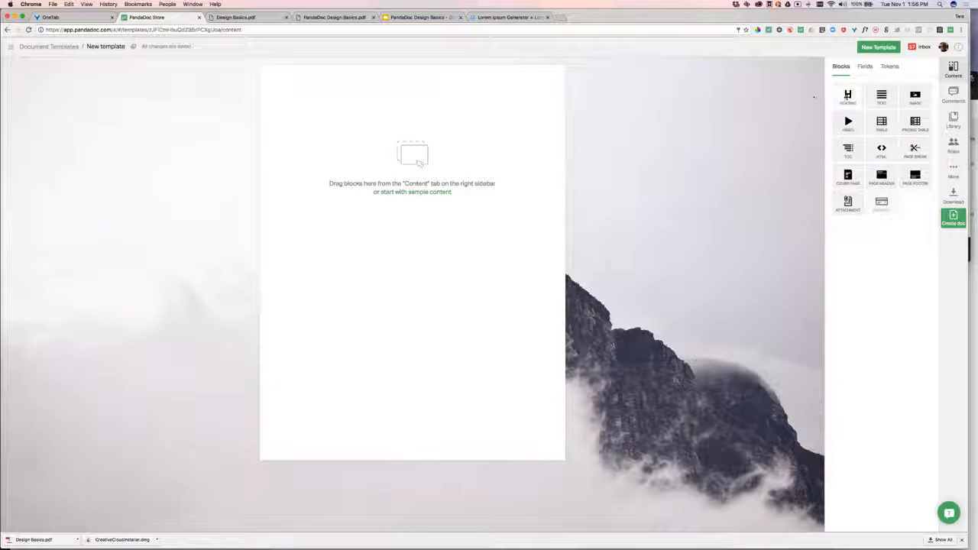
left_click_drag(848, 95, 504, 156)
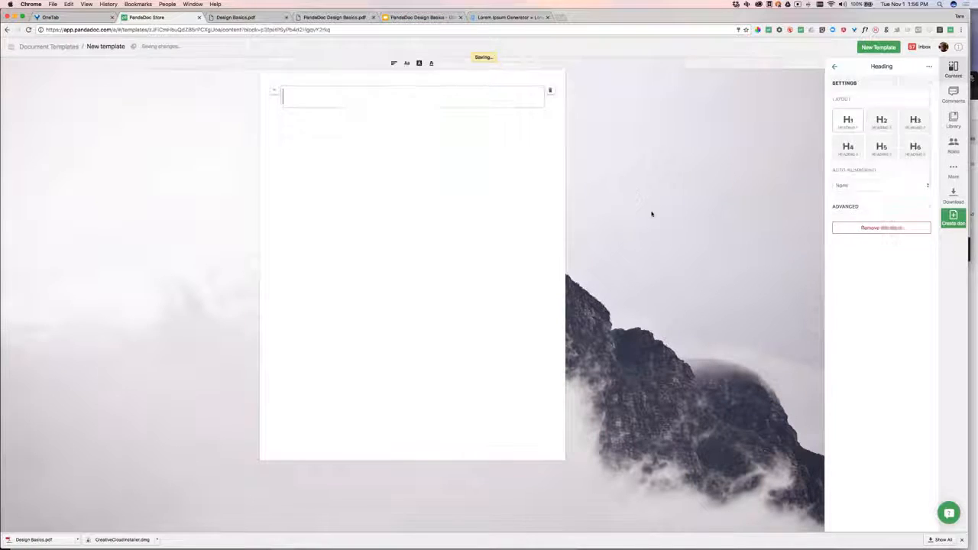
type("Heading")
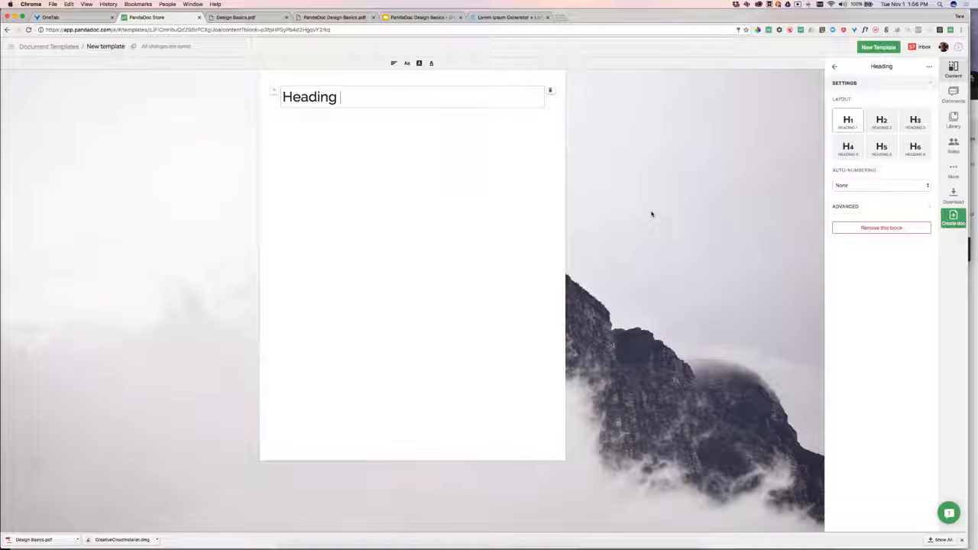
left_click(928, 116)
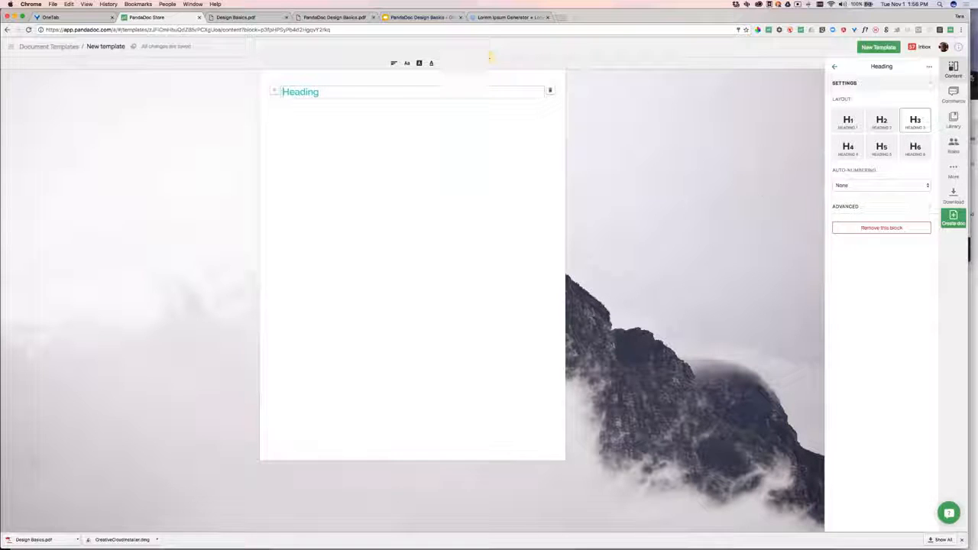
Step: Insert a table block below the heading and open the template's design styles
left_click(834, 67)
left_click_drag(884, 124, 511, 191)
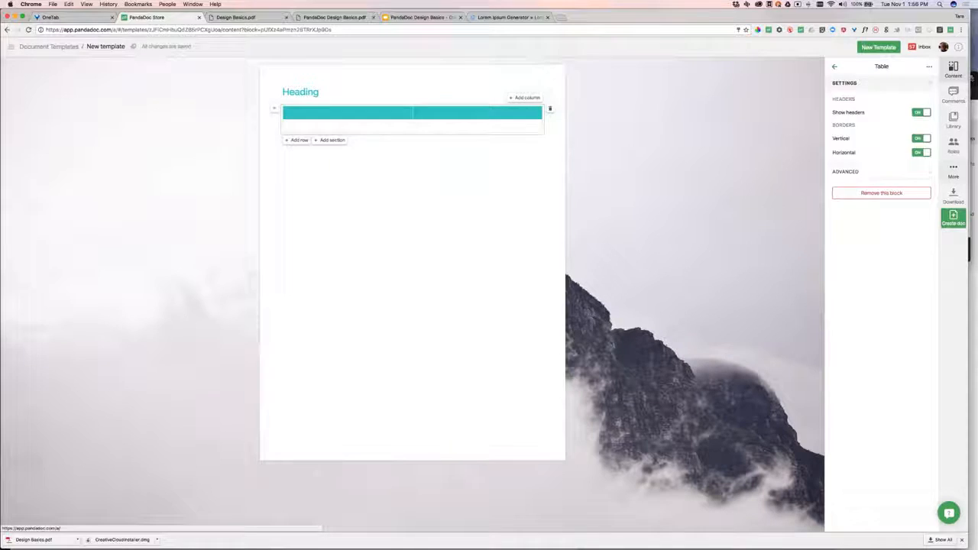
left_click(953, 172)
left_click(854, 85)
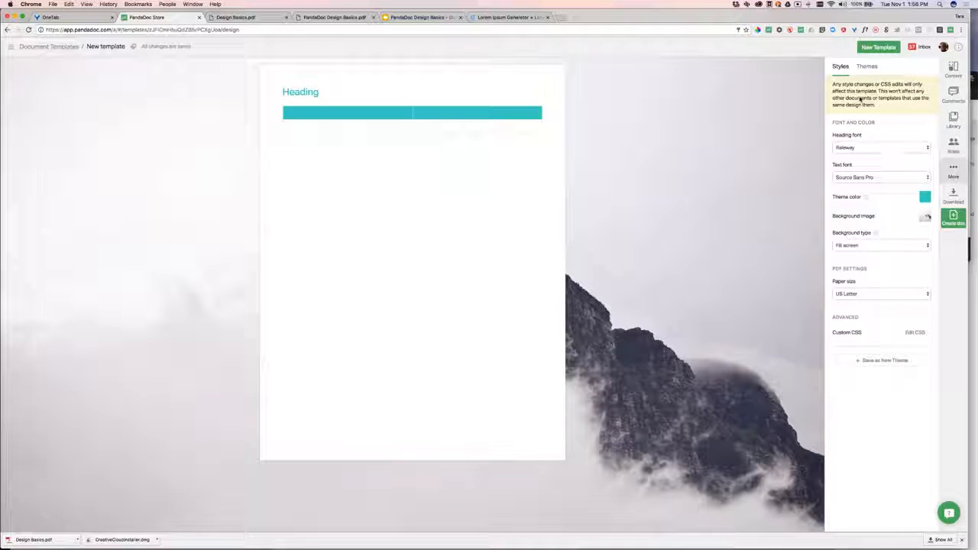
Step: Add a cover page and set its background to the boardwalk photo from the image library
left_click(953, 70)
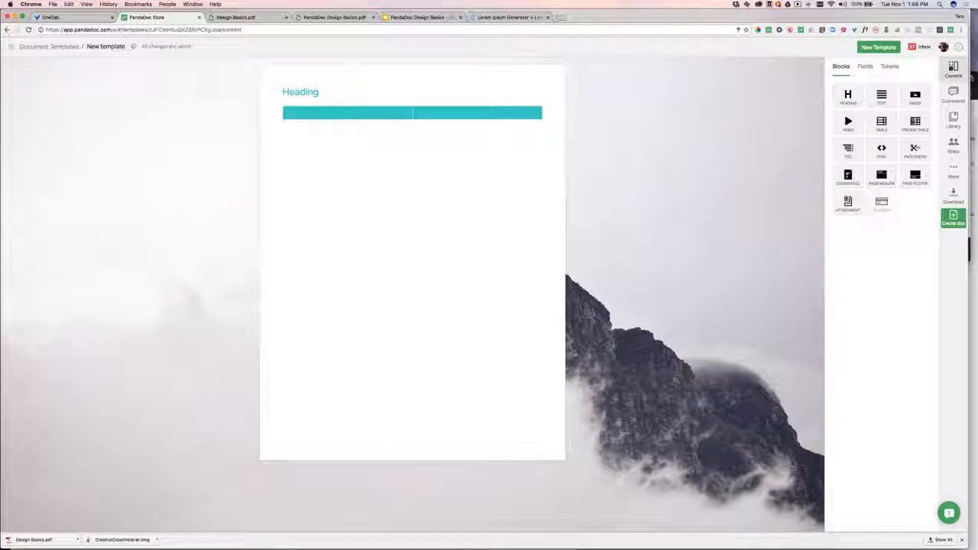
left_click_drag(848, 175, 814, 188)
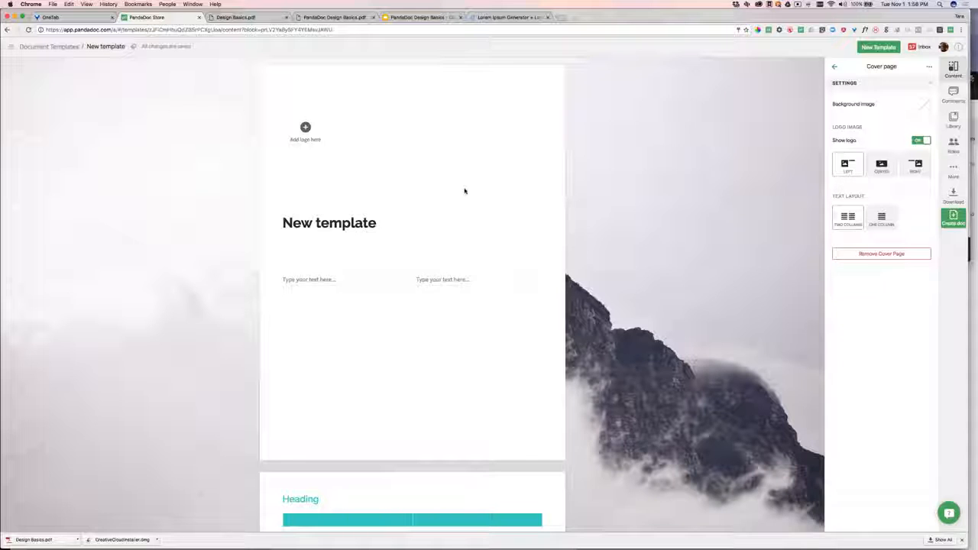
left_click(924, 104)
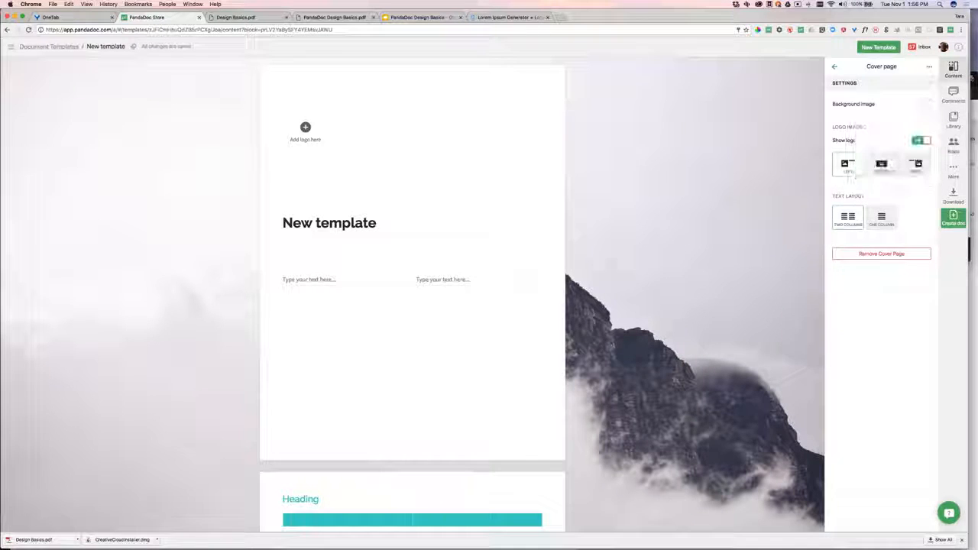
left_click(924, 104)
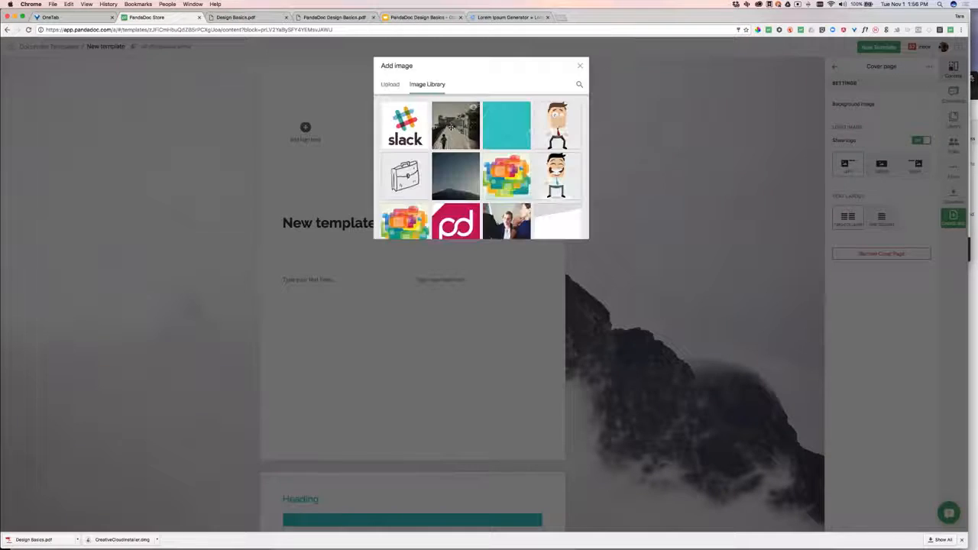
left_click(451, 128)
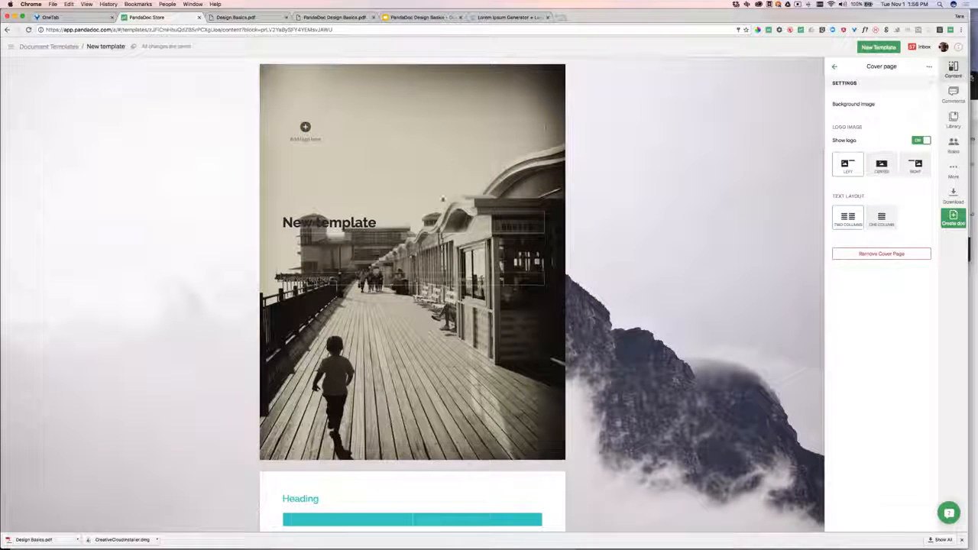
scroll(696, 252, "down", 5)
scroll(183, 107, "up", 5)
Step: Open the workspace settings and view the themes offered as the default theme, leaving the selection as is
left_click(10, 47)
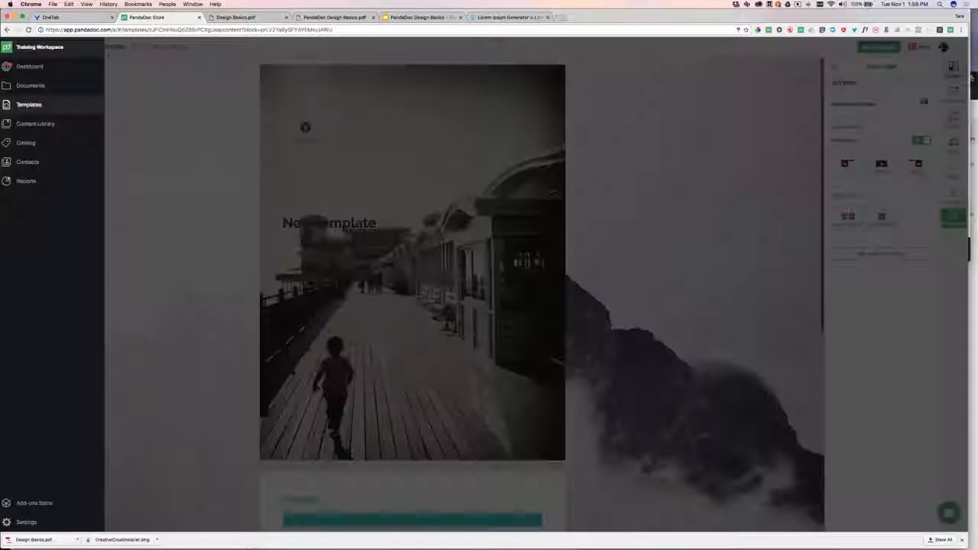
left_click(44, 526)
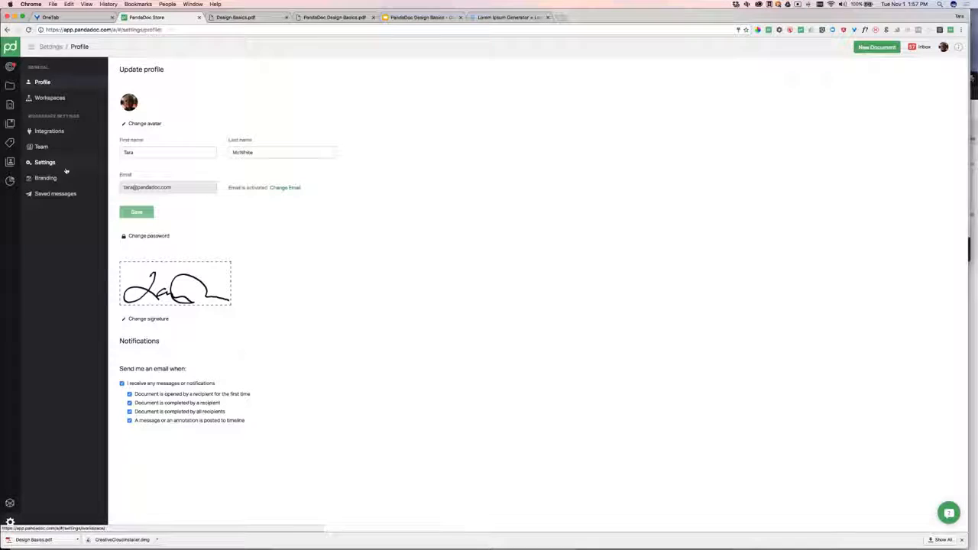
left_click(64, 163)
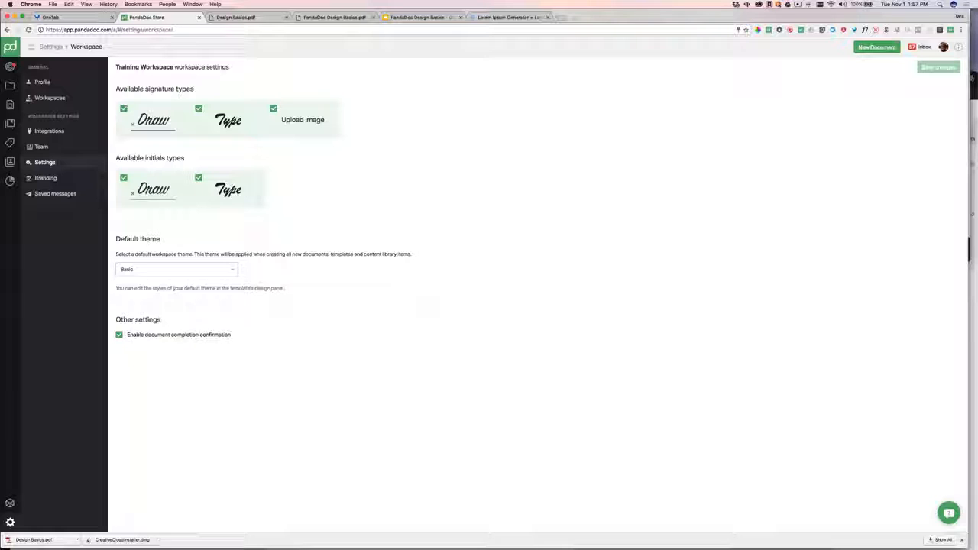
left_click(232, 273)
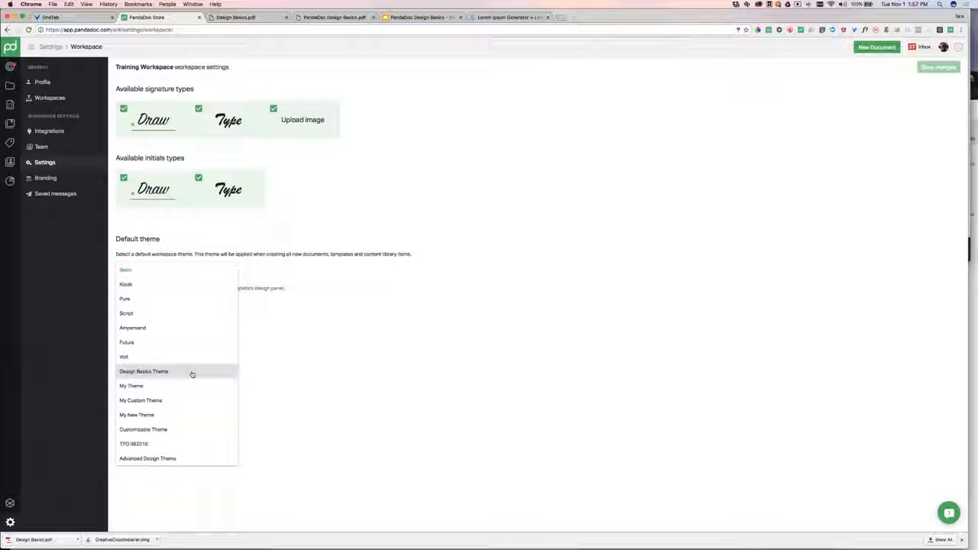
left_click(320, 377)
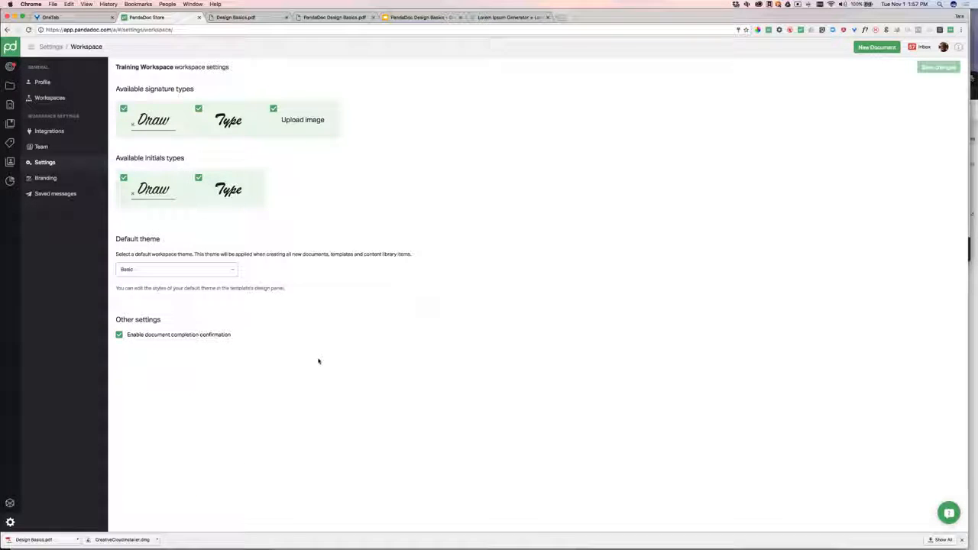
Step: Reopen the Design Basics template and look through its pages
left_click(10, 105)
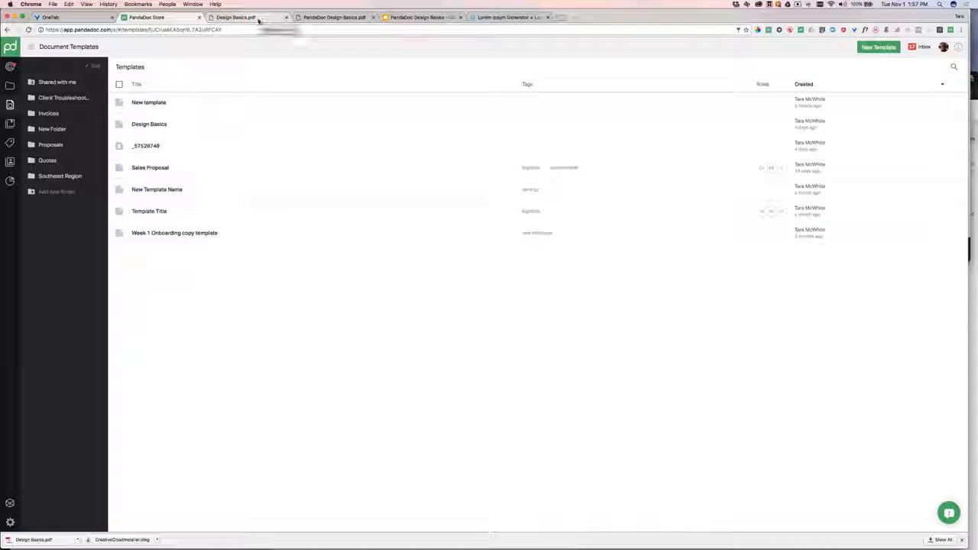
left_click(152, 124)
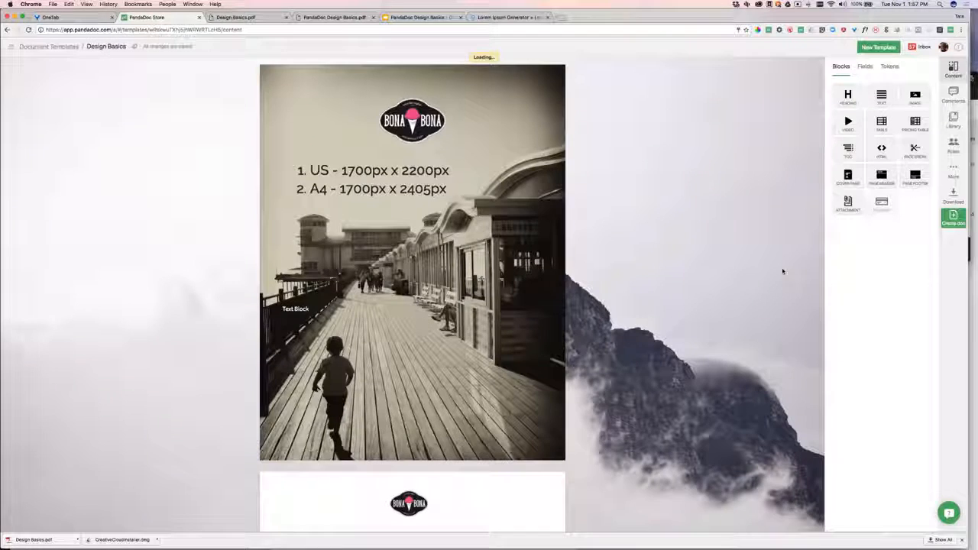
scroll(515, 318, "down", 5)
scroll(515, 318, "down", 10)
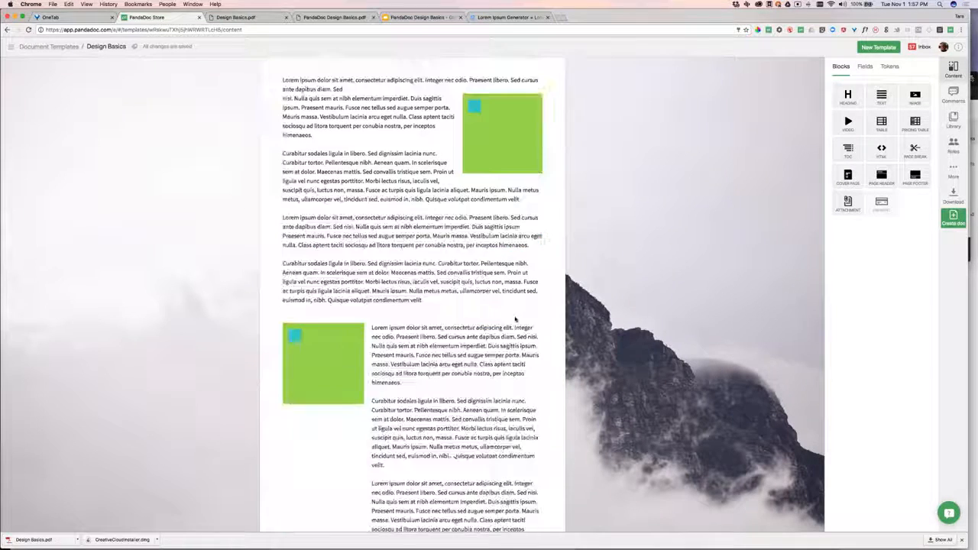